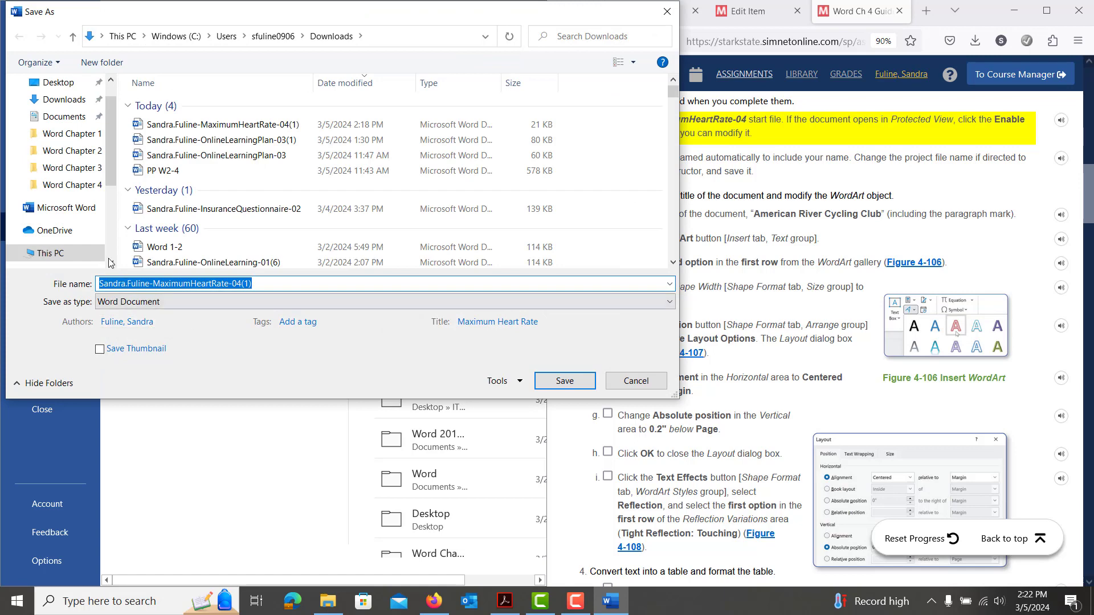
Step: Save the document in the Word Chapter 4 folder inside Desktop > ITD122 Student Data Files > Word 2021
scroll(85, 136, up, 2)
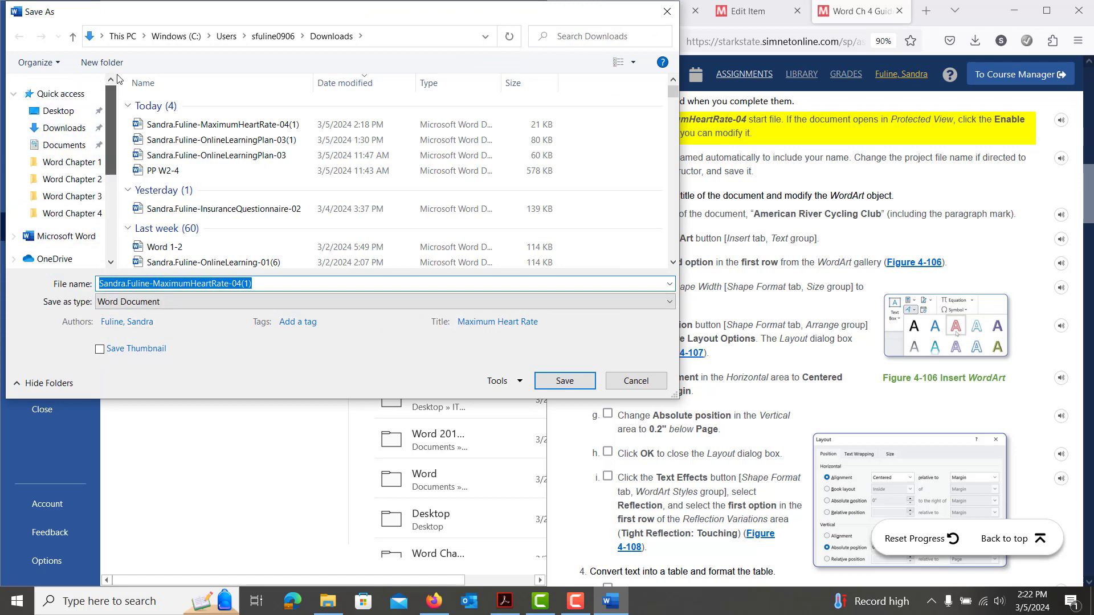
scroll(85, 131, down, 3)
click(85, 123)
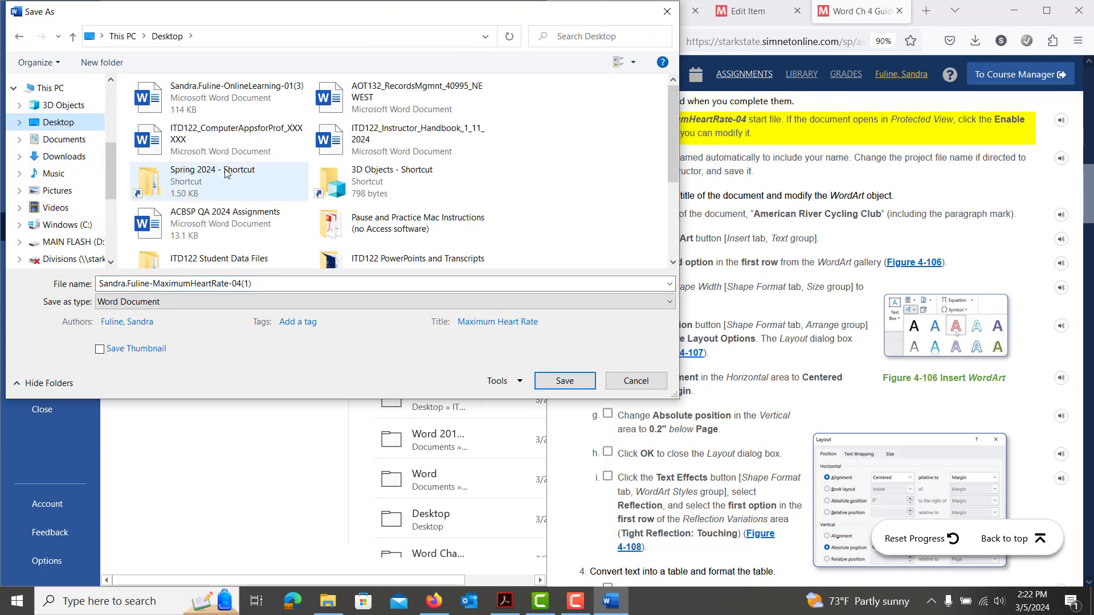
double_click(239, 259)
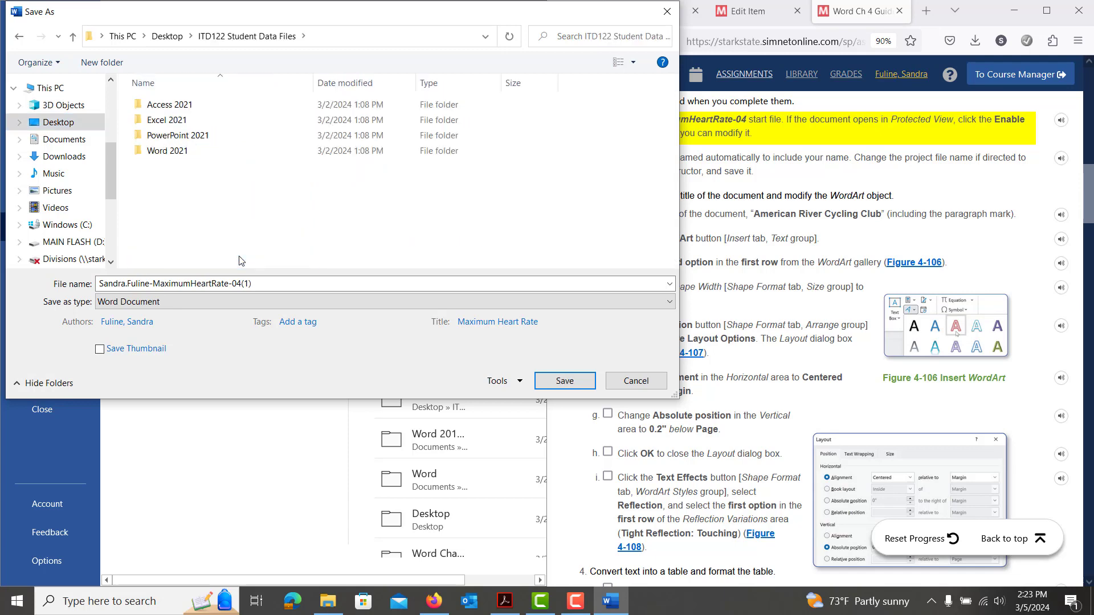
double_click(201, 151)
double_click(201, 152)
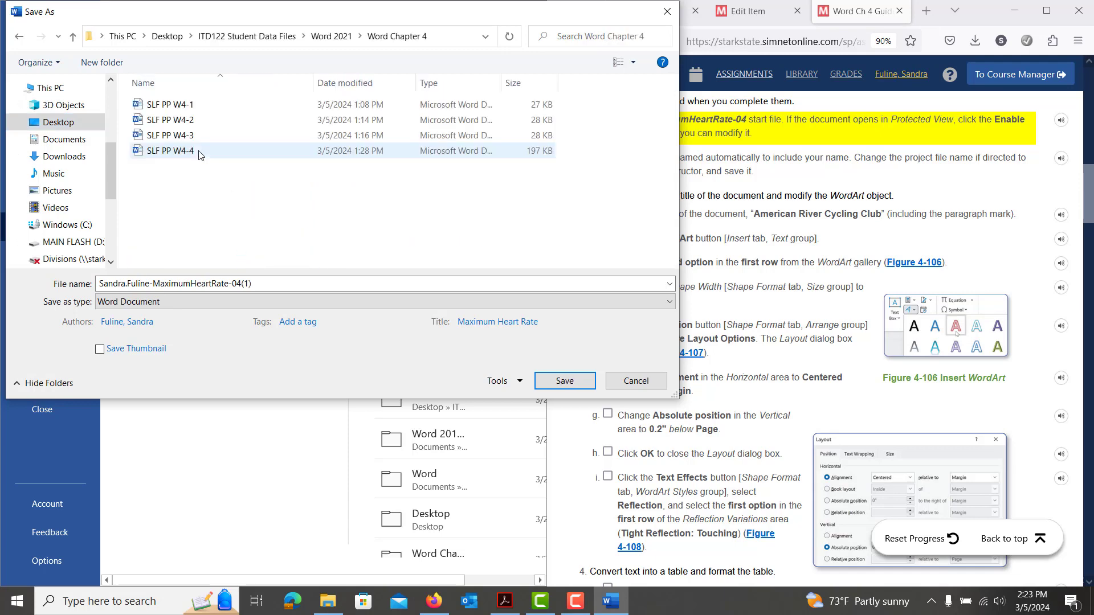
click(563, 382)
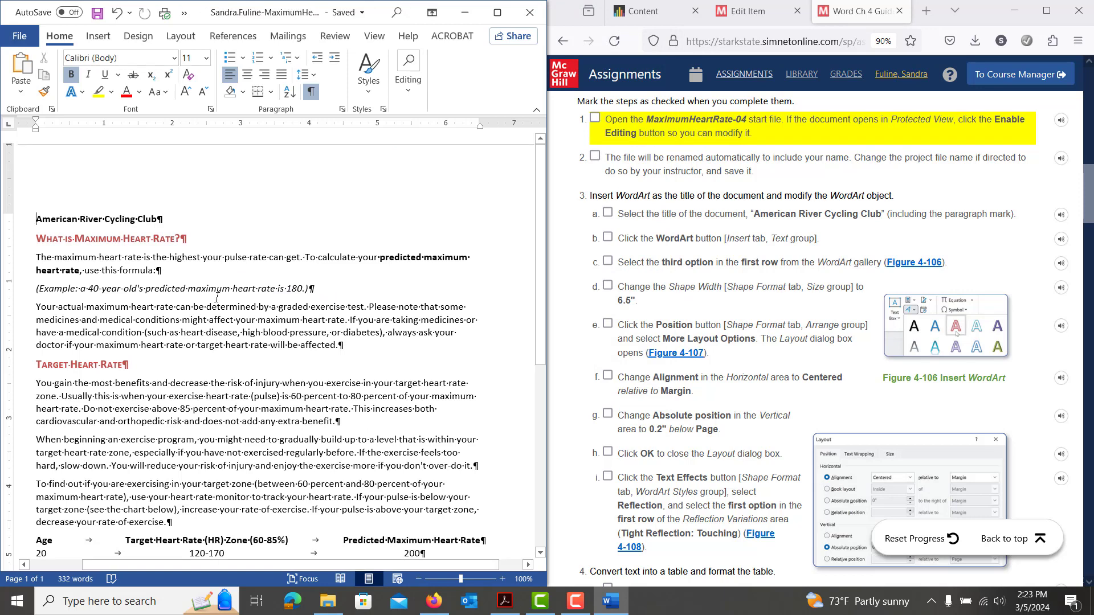
Step: Turn the title "American River Cycling Club", including its paragraph mark, into WordArt using the third style in the first row
drag(36, 219, 222, 223)
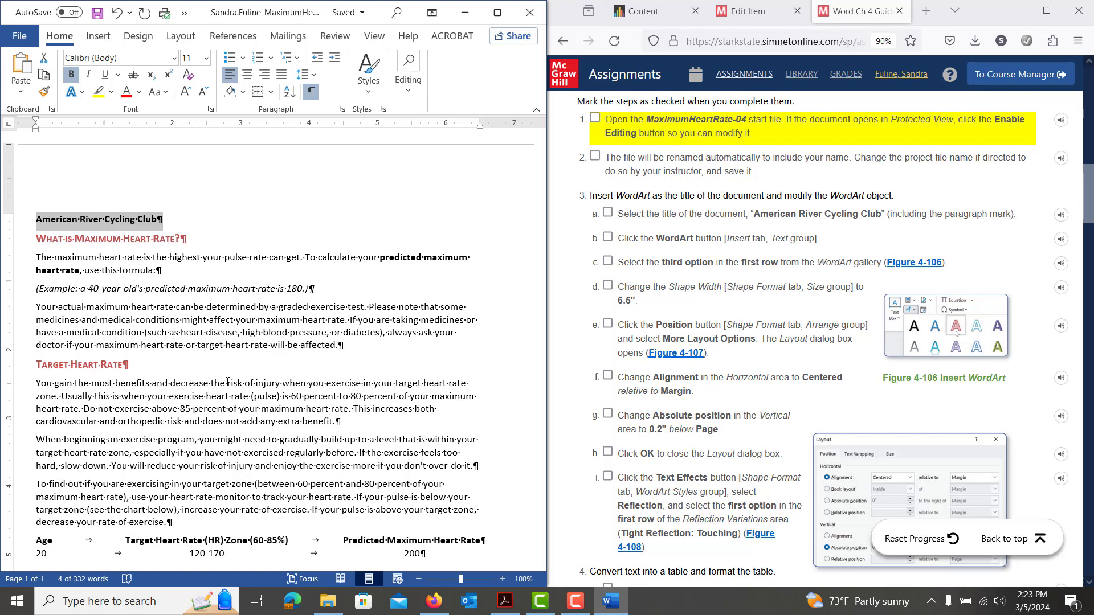
click(99, 36)
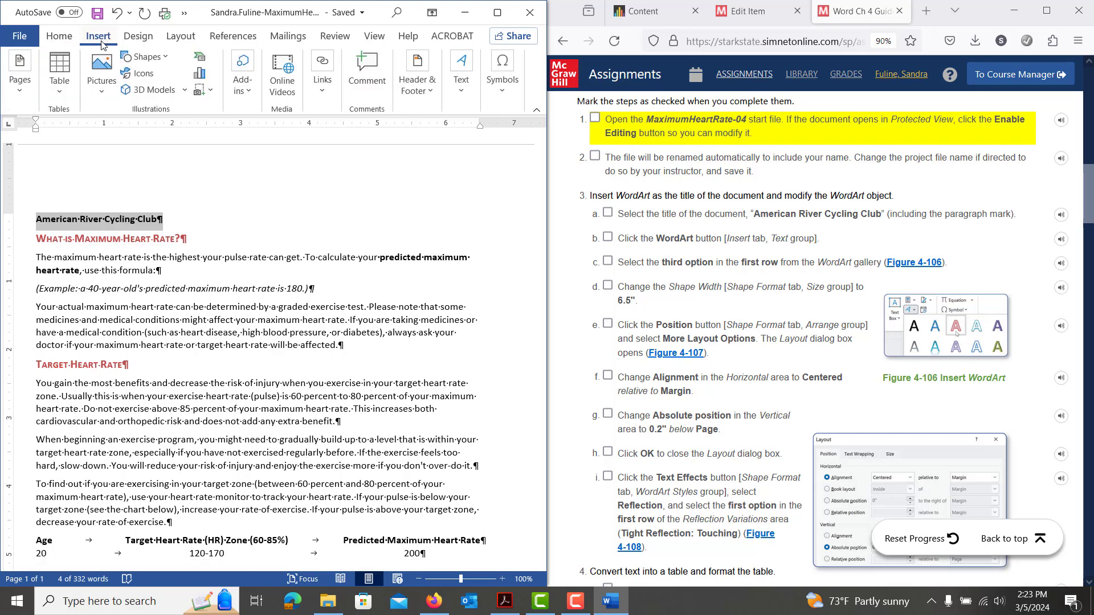
click(457, 102)
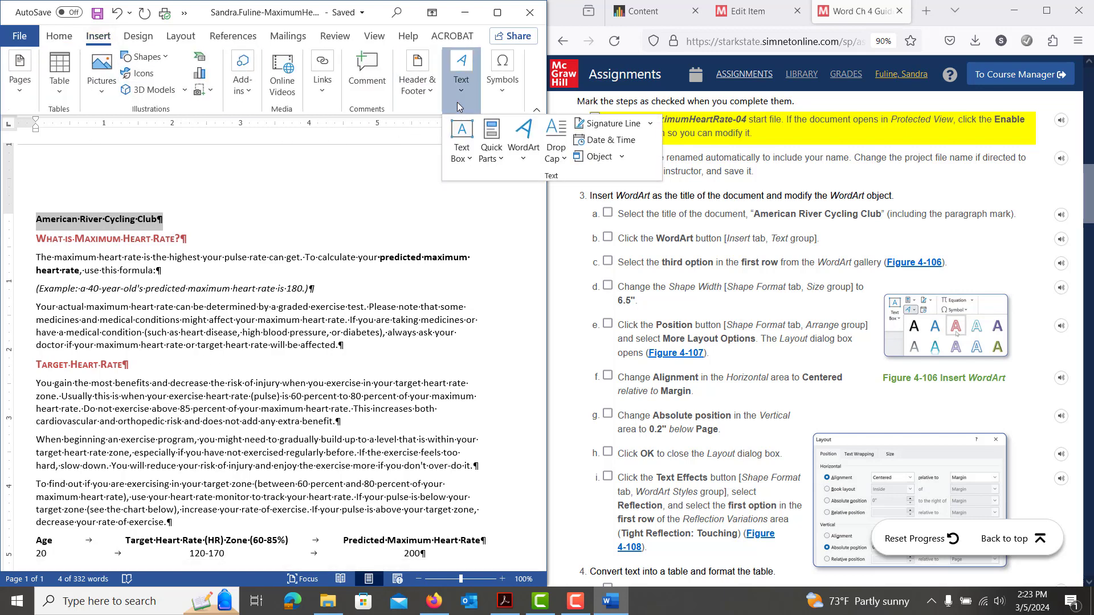
click(520, 149)
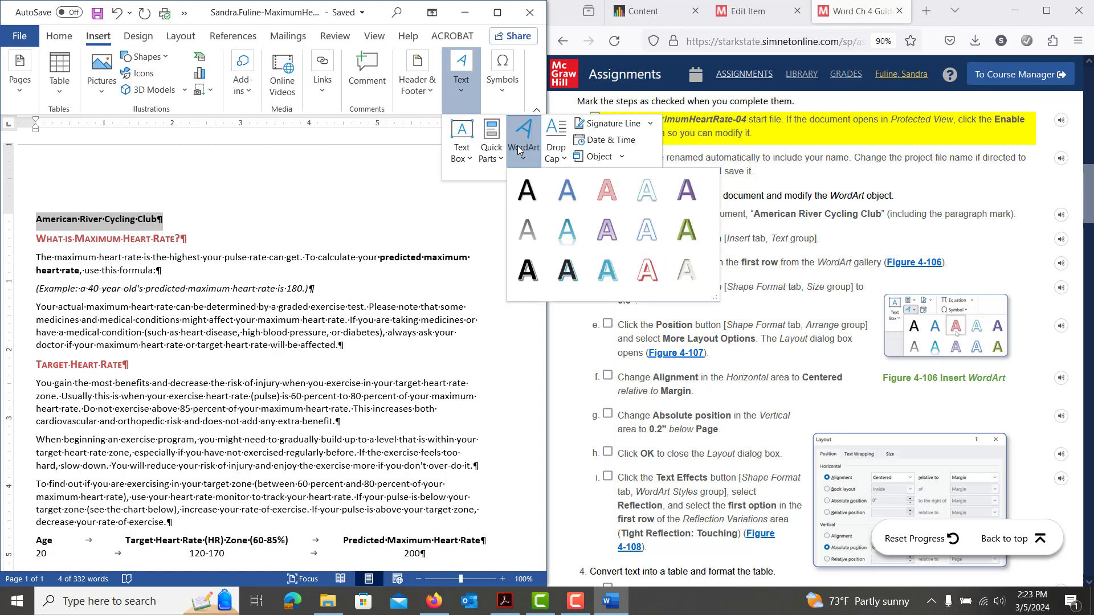
click(606, 193)
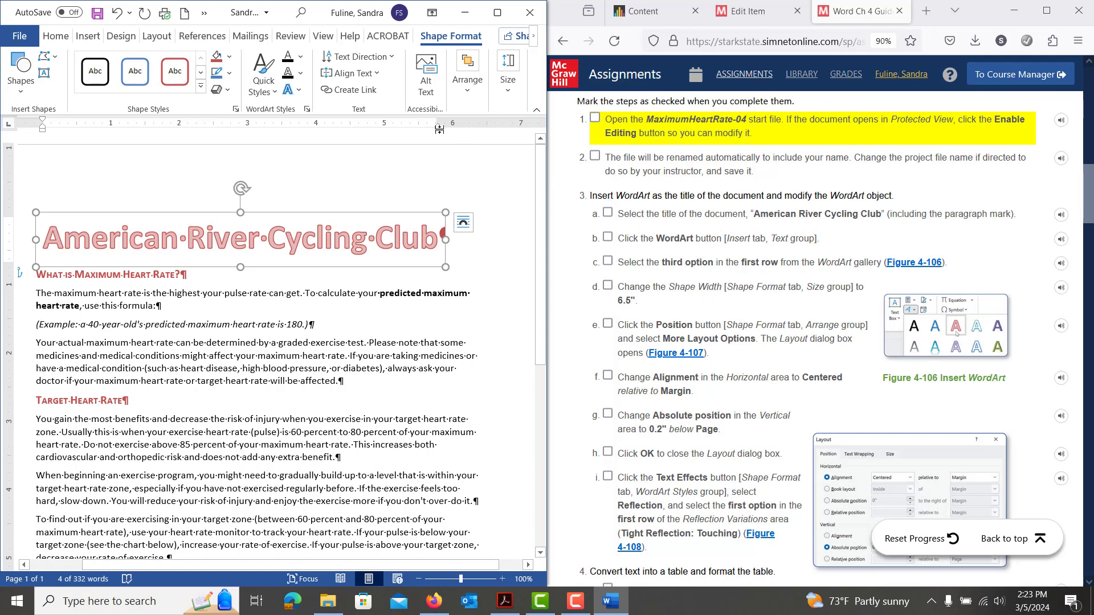
Step: Set the title WordArt's shape width to 6.5"
click(504, 96)
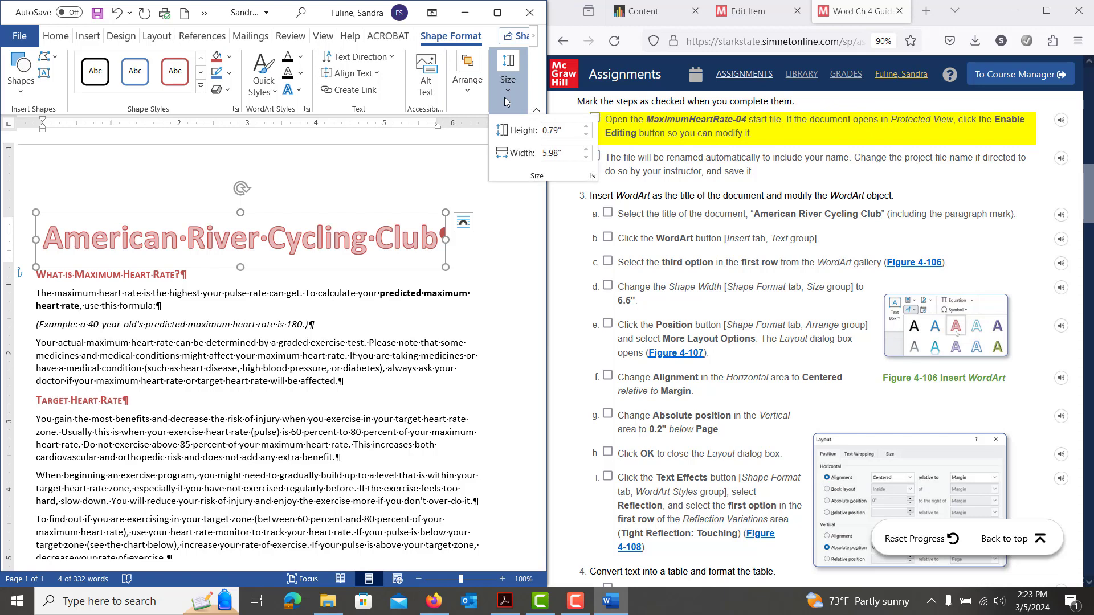
click(586, 152)
click(585, 151)
click(585, 152)
click(585, 151)
click(585, 152)
click(586, 152)
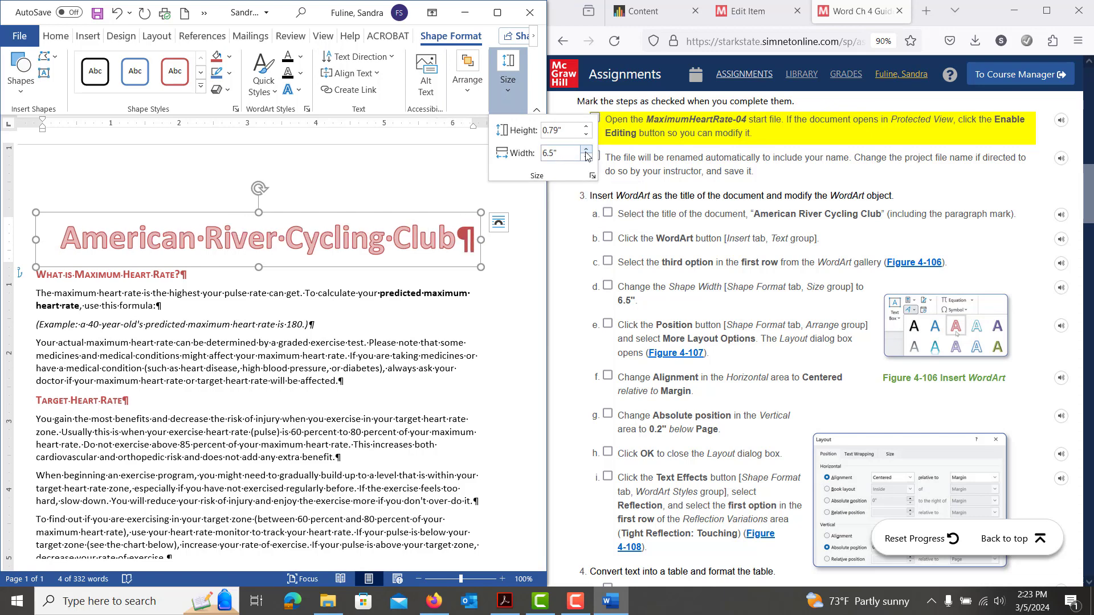
Step: Bring up the WordArt's advanced layout options and set its horizontal alignment to Centered
click(461, 91)
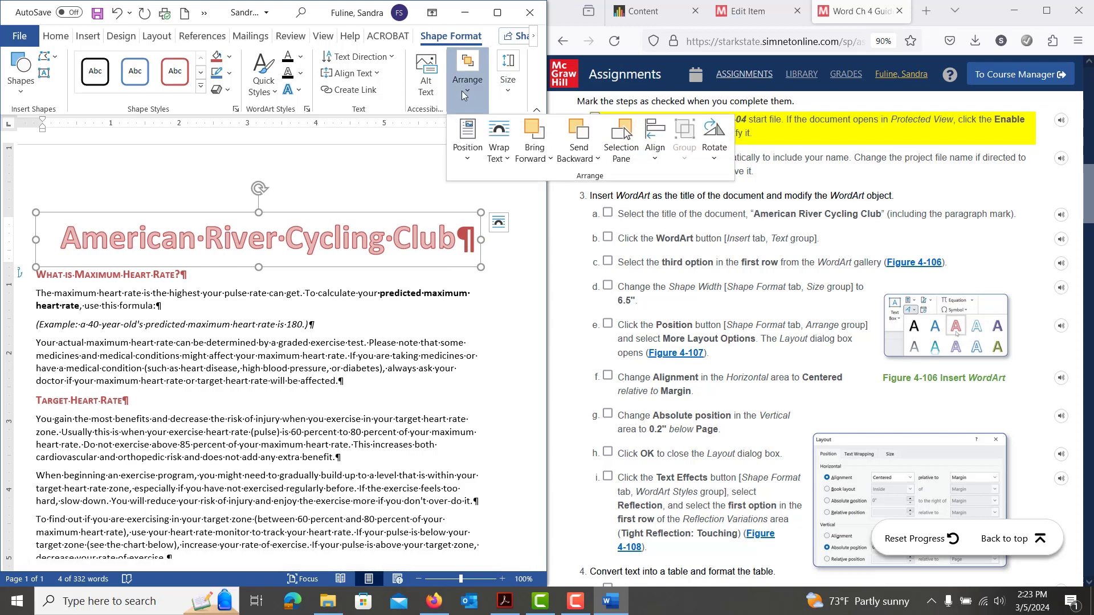
click(463, 140)
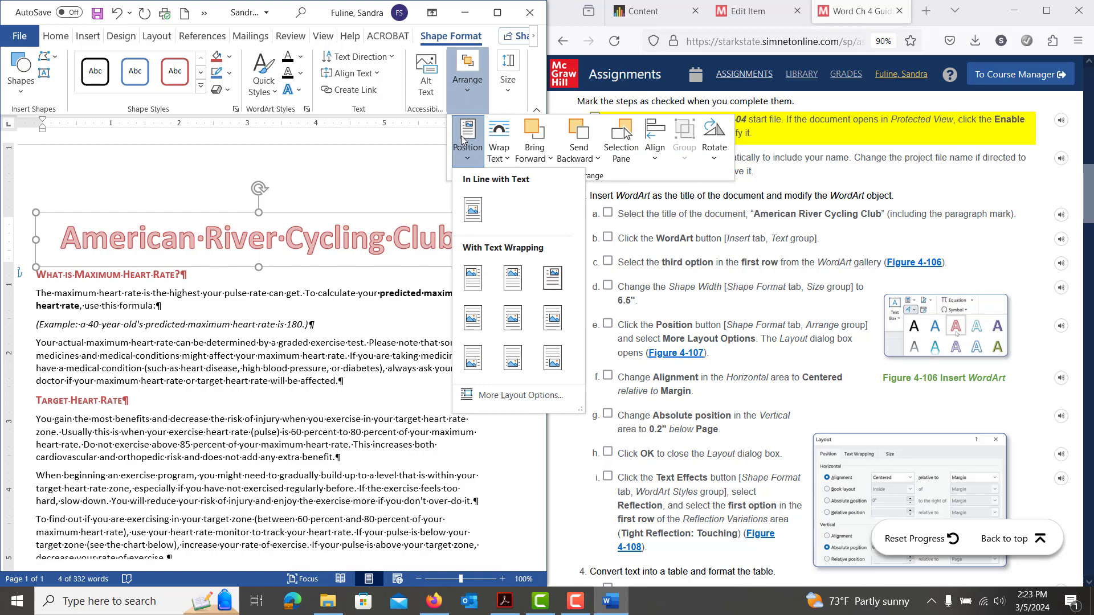
click(502, 396)
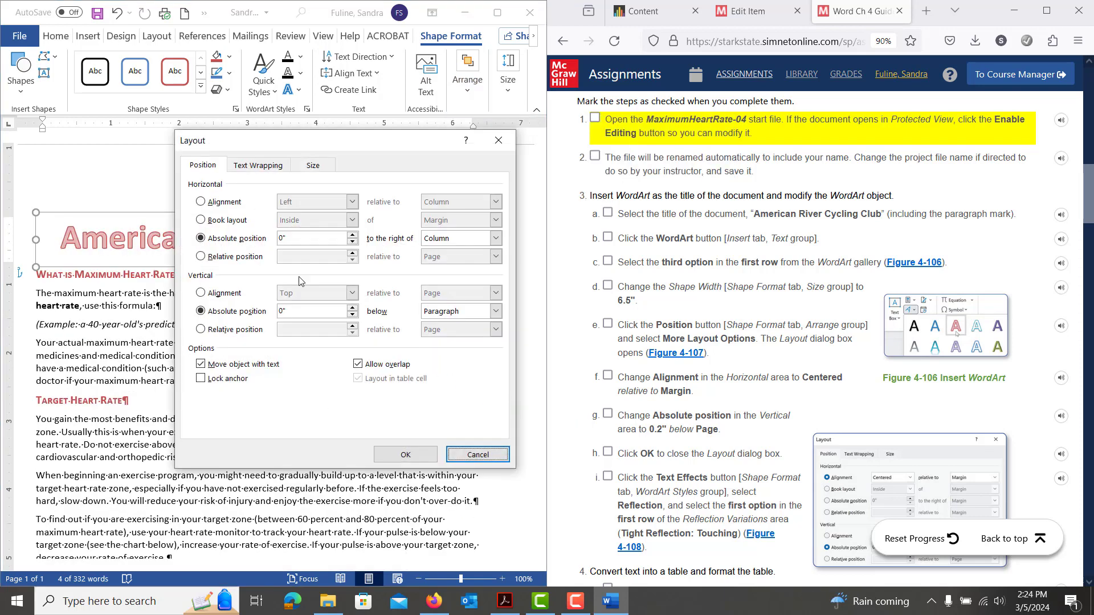
click(200, 202)
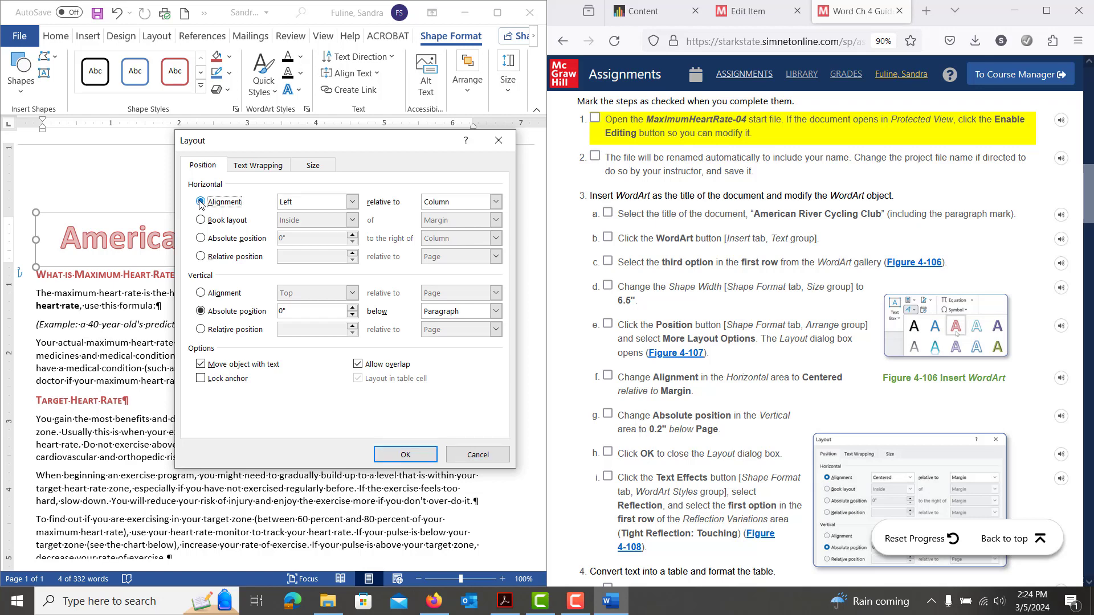
click(305, 209)
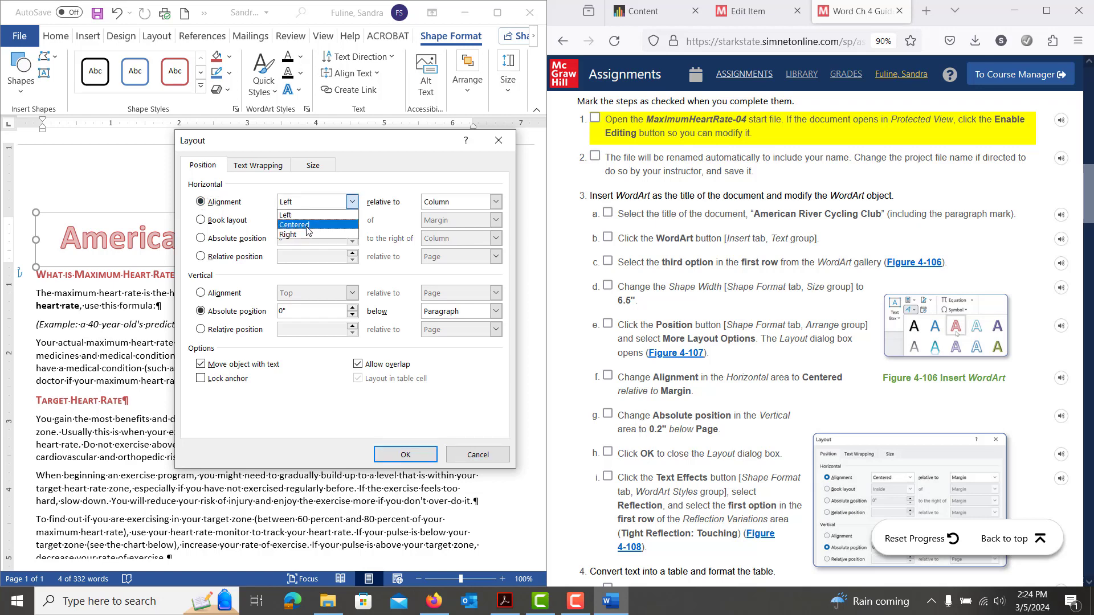
click(307, 226)
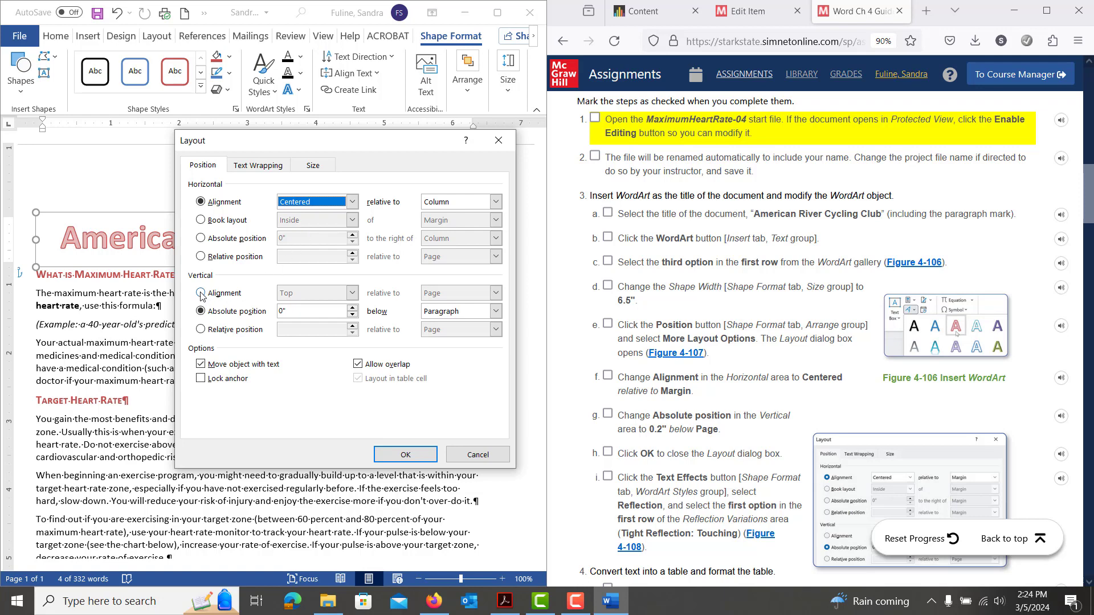
Step: Set the WordArt's vertical absolute position to 0.2" below Page and apply the layout settings
double_click(354, 312)
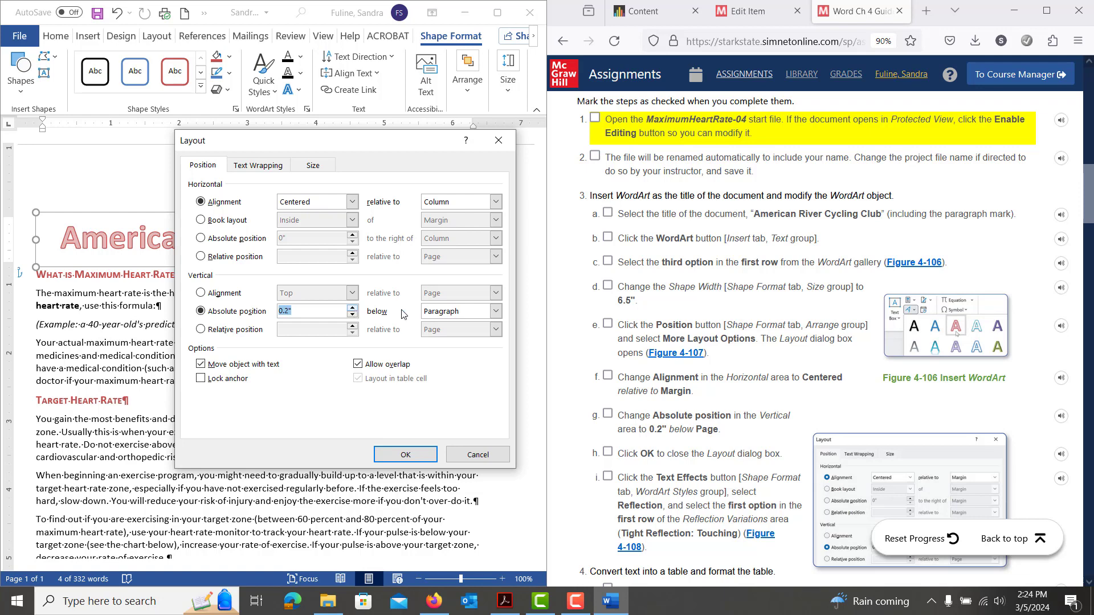
click(454, 313)
click(455, 335)
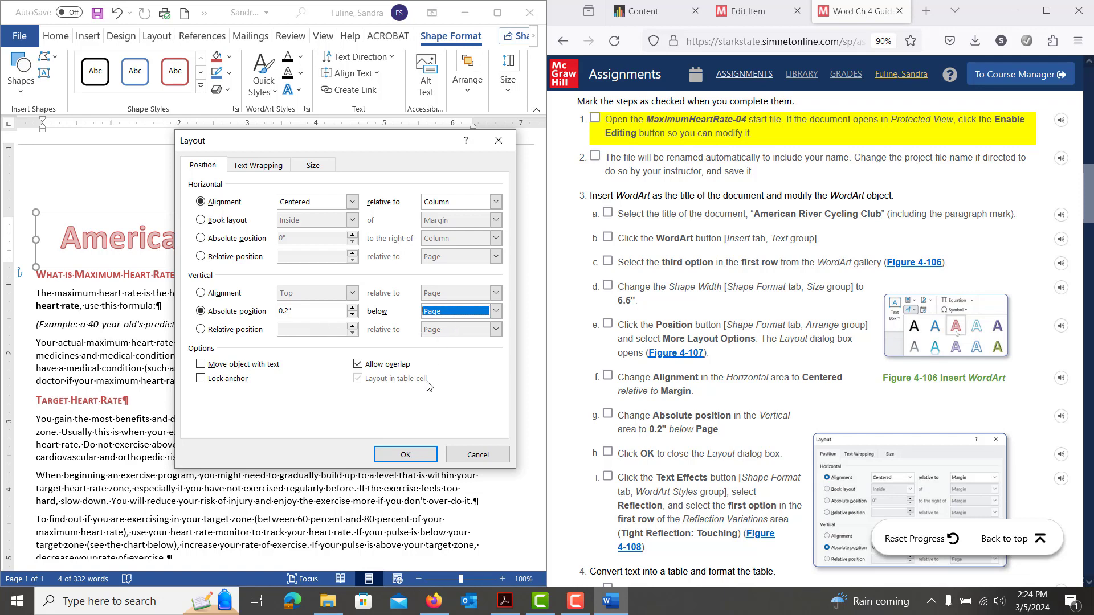
click(407, 459)
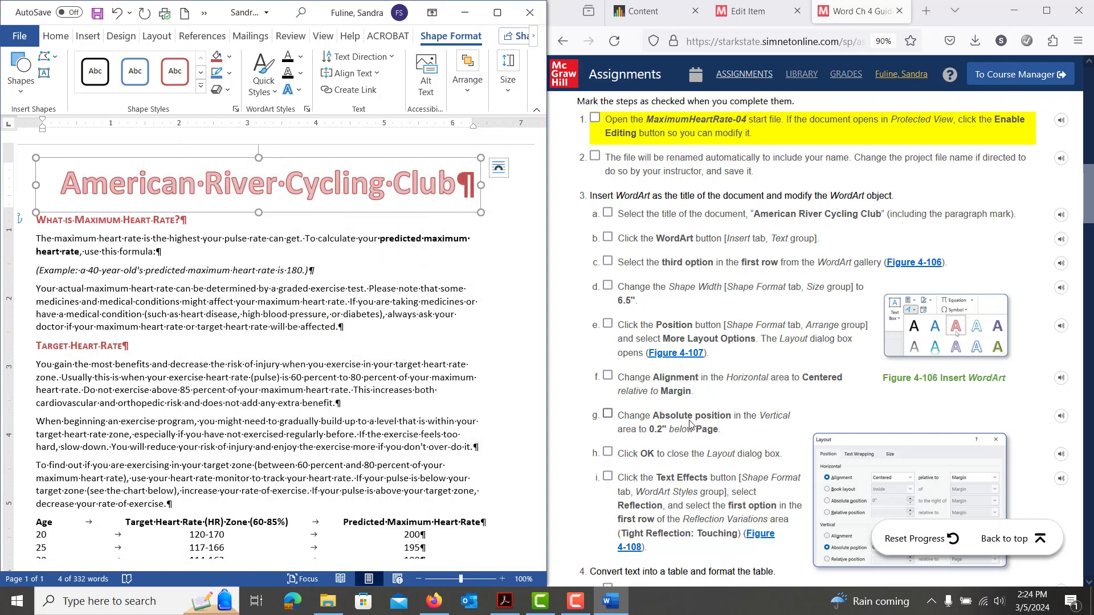
Step: Apply the Tight Reflection: Touching text effect to the title WordArt
scroll(689, 424, down, 3)
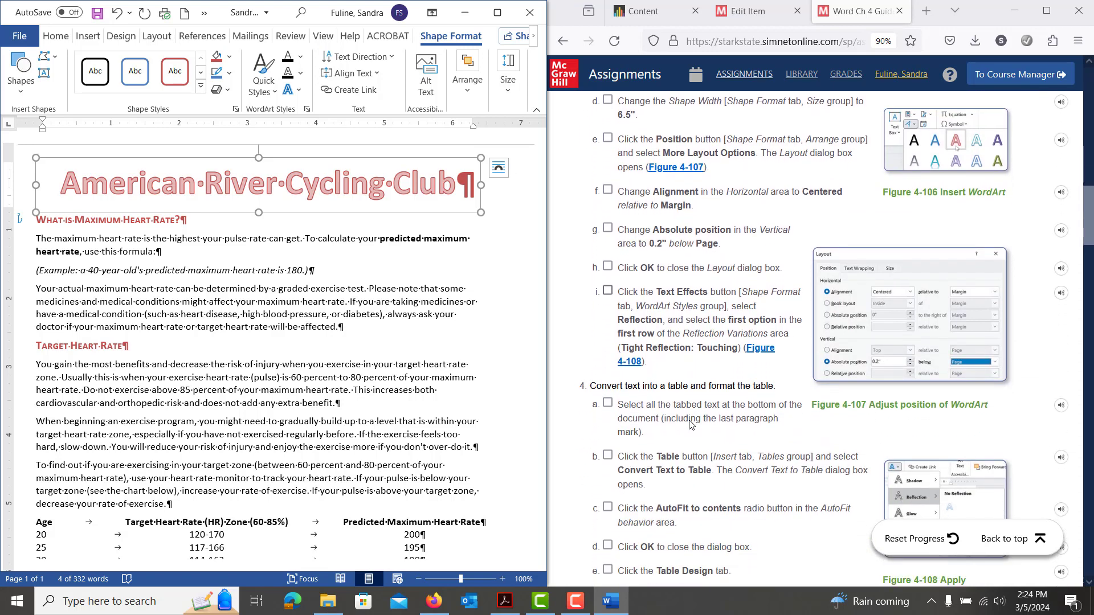
scroll(690, 424, down, 1)
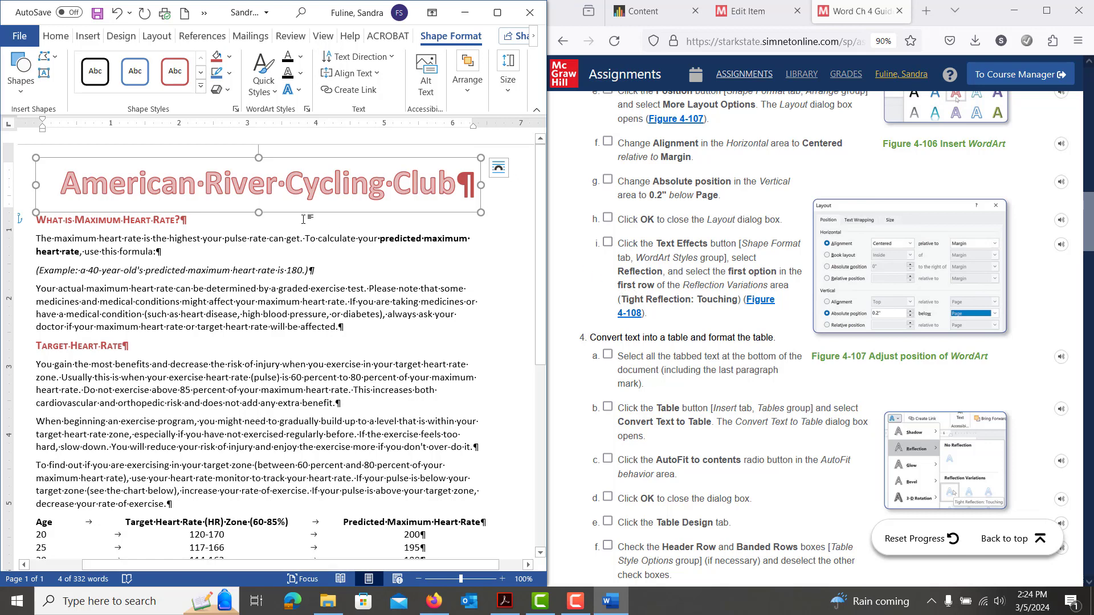
click(289, 96)
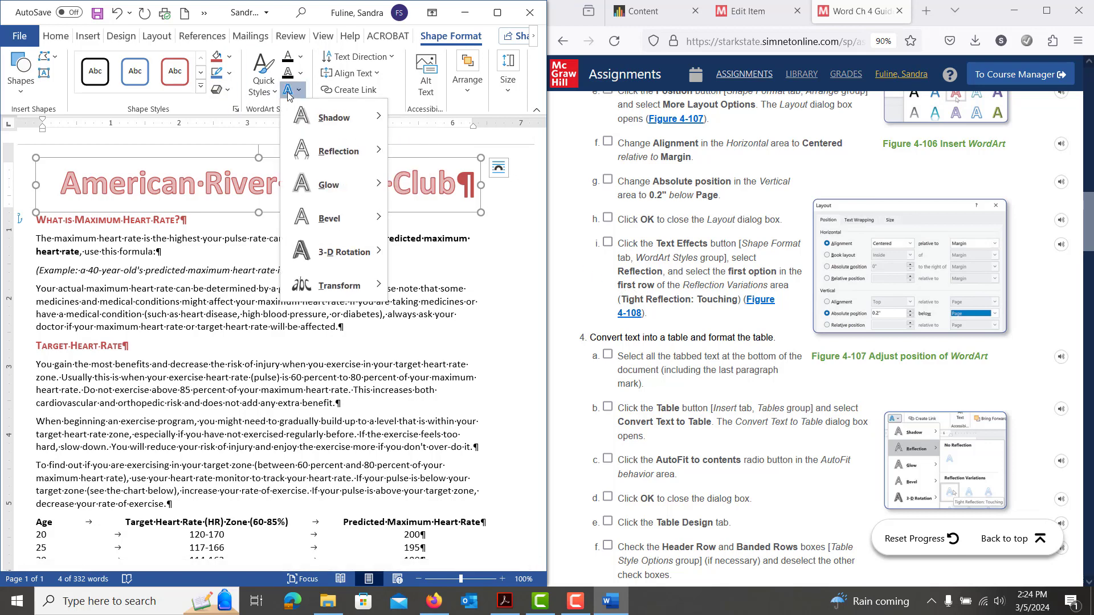
mouse_move(317, 154)
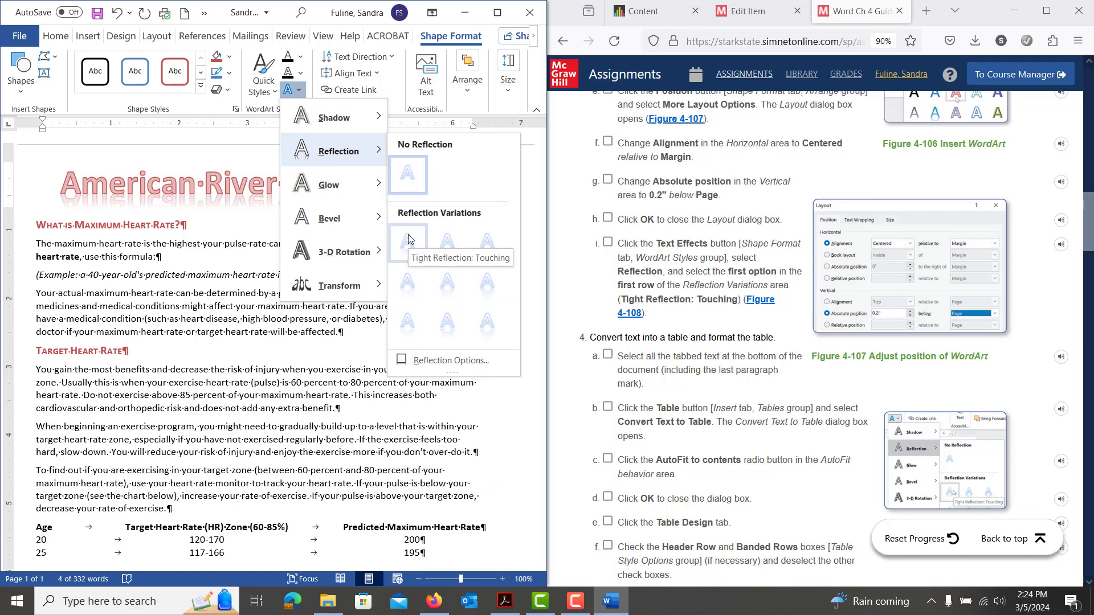
click(407, 239)
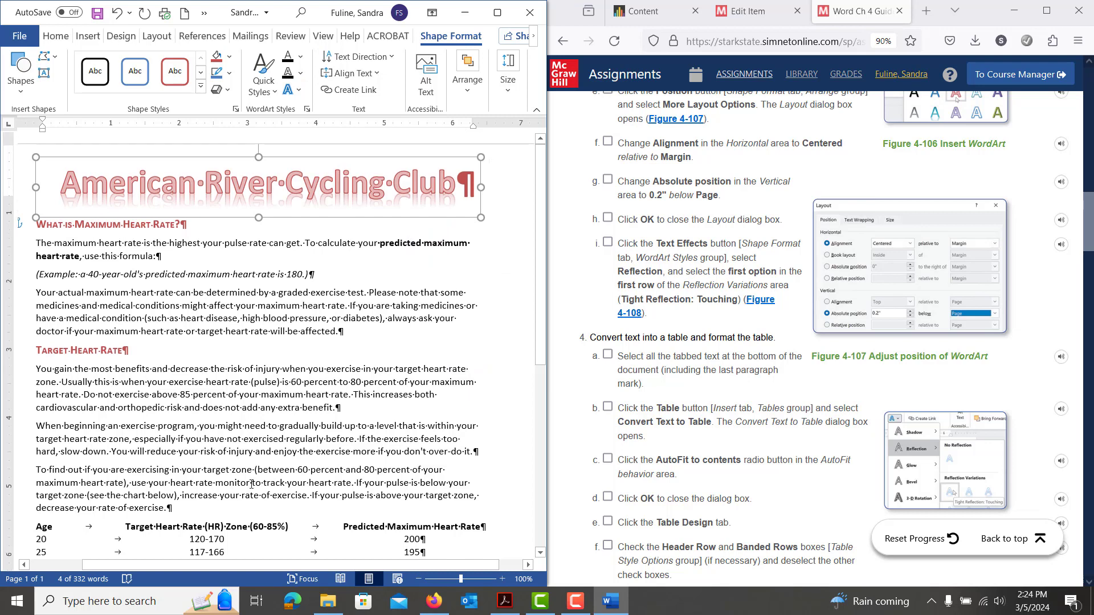
Step: Convert all the tabbed heart rate text at the end of the document into a table with AutoFit to contents
scroll(87, 309, down, 7)
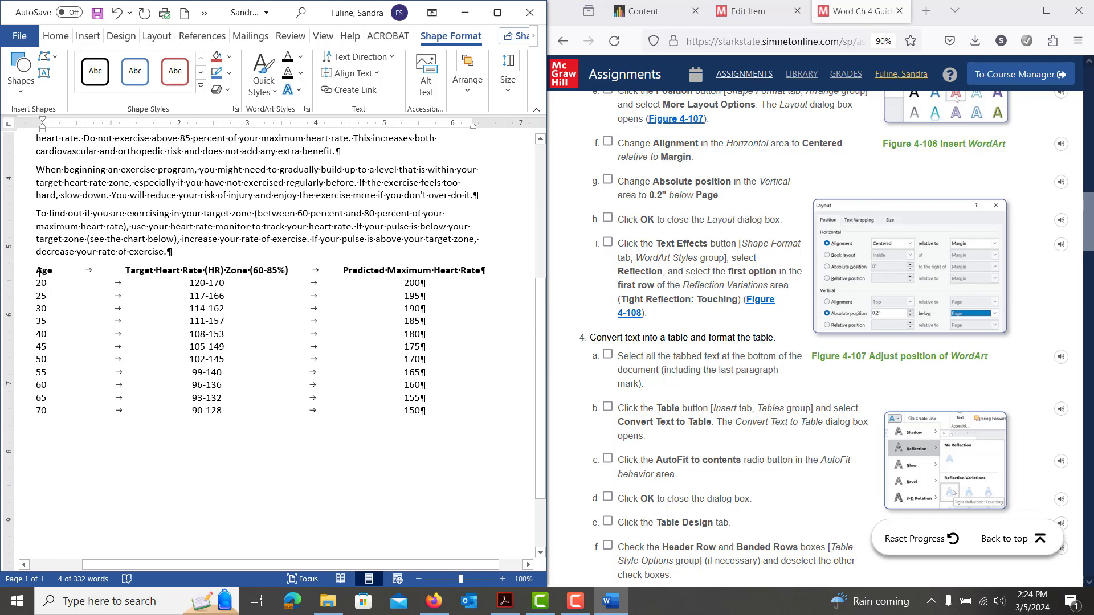
drag(36, 270, 440, 420)
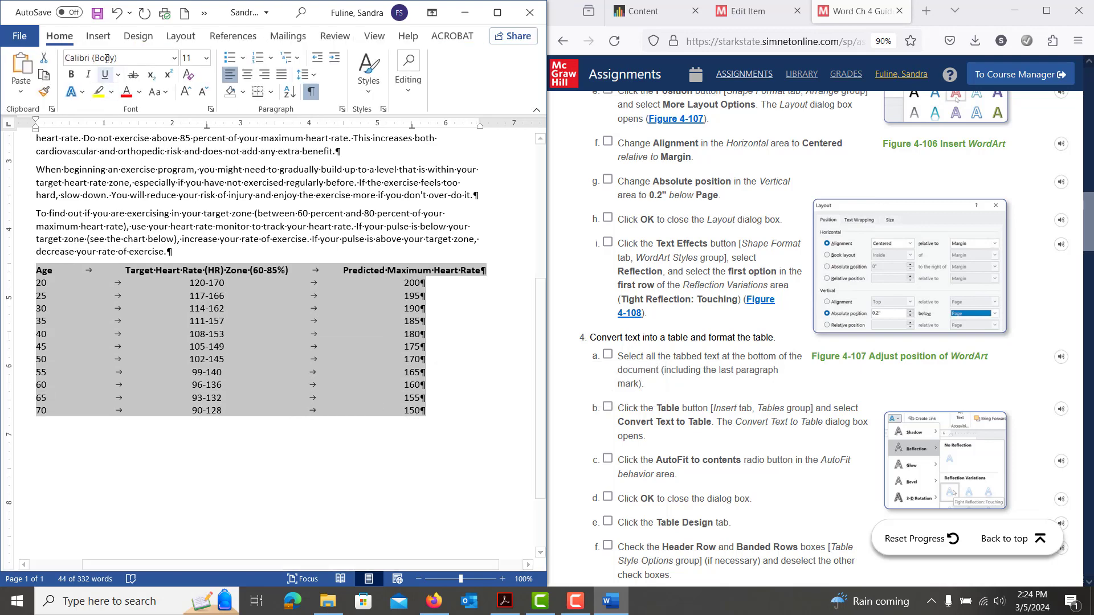
click(98, 36)
click(59, 74)
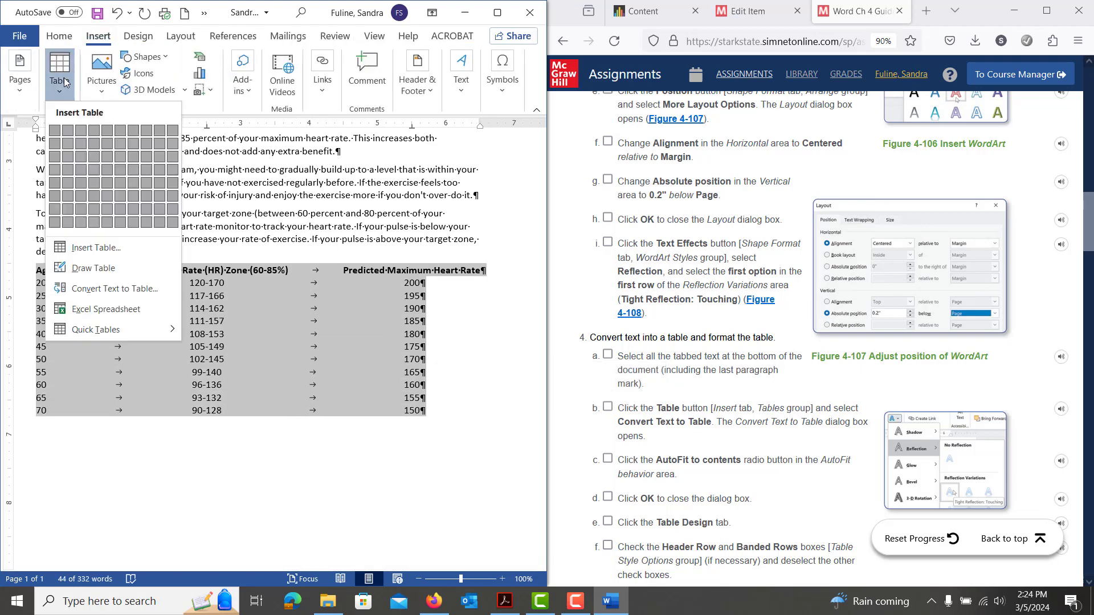
click(90, 289)
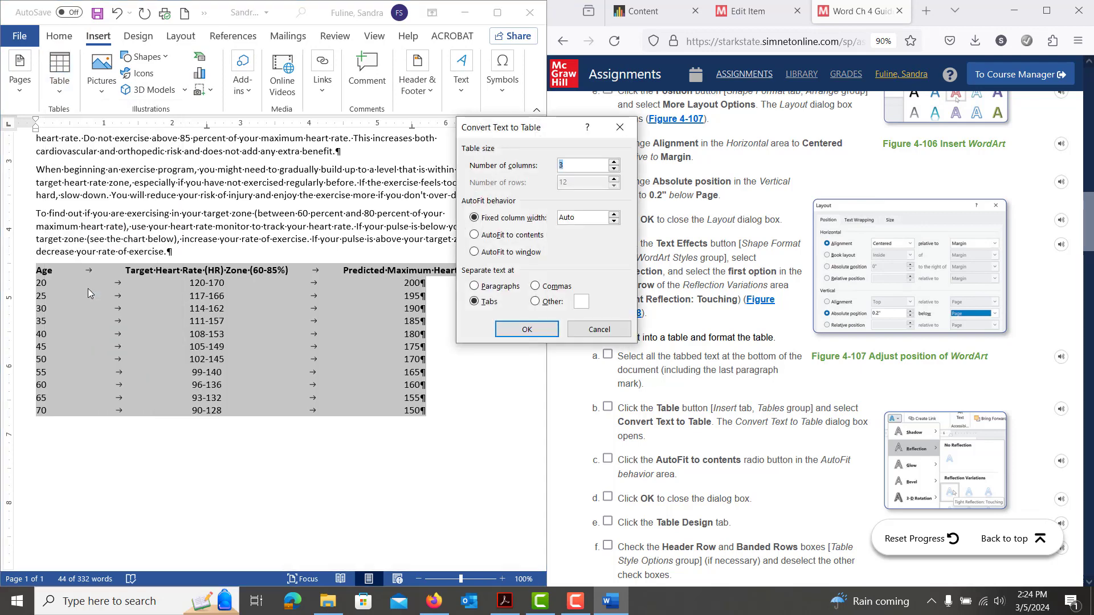
click(508, 240)
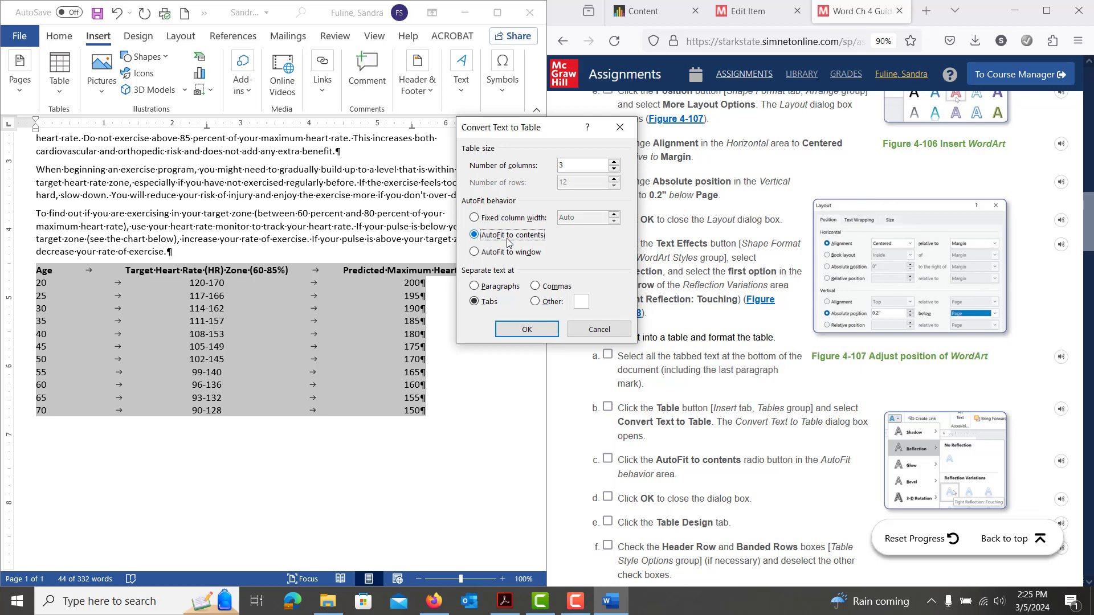
click(525, 330)
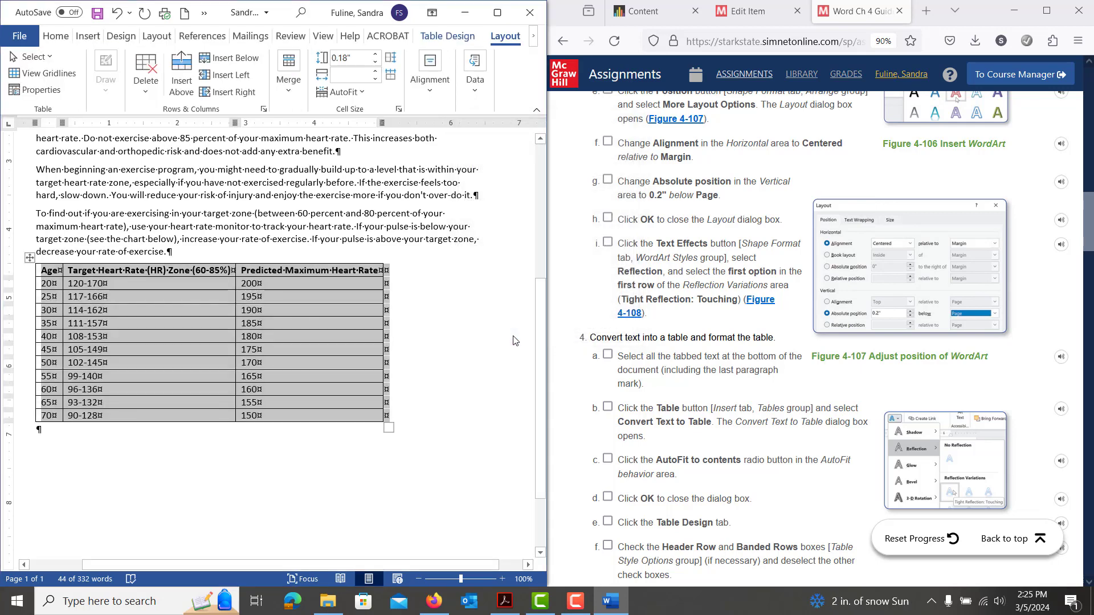
Step: Turn off First Column for the heart rate table and apply the Grid Table 4 - Accent 2 style
click(447, 35)
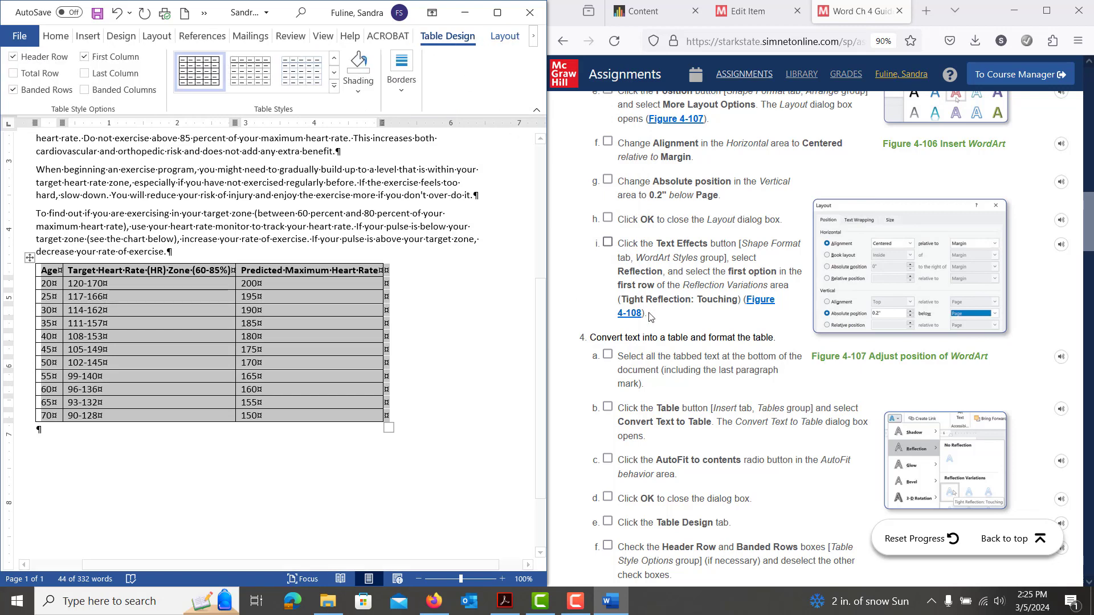
scroll(650, 318, down, 5)
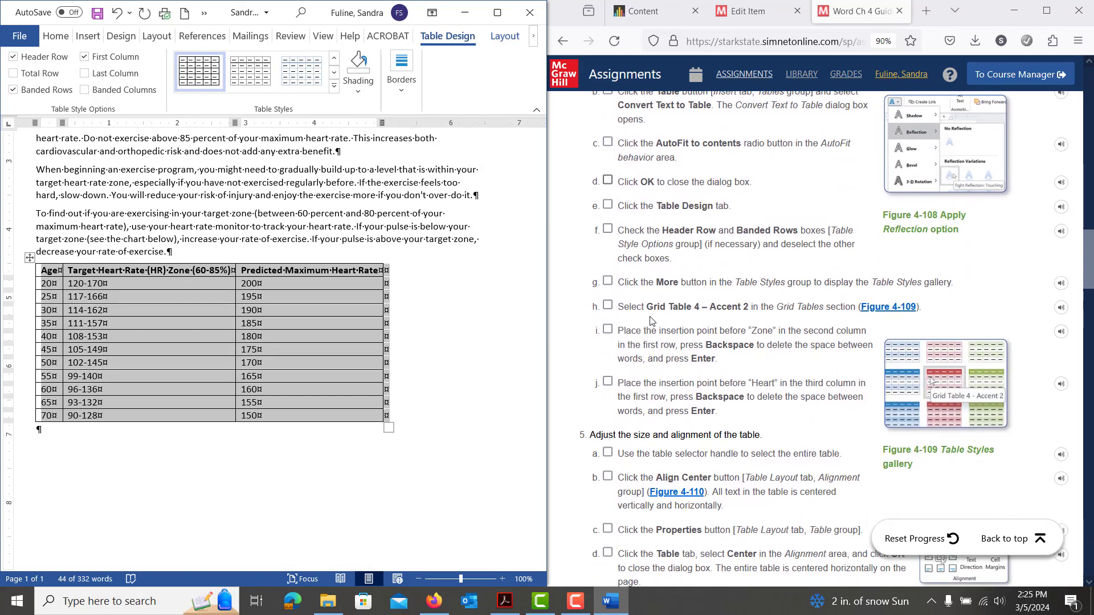
scroll(651, 320, down, 1)
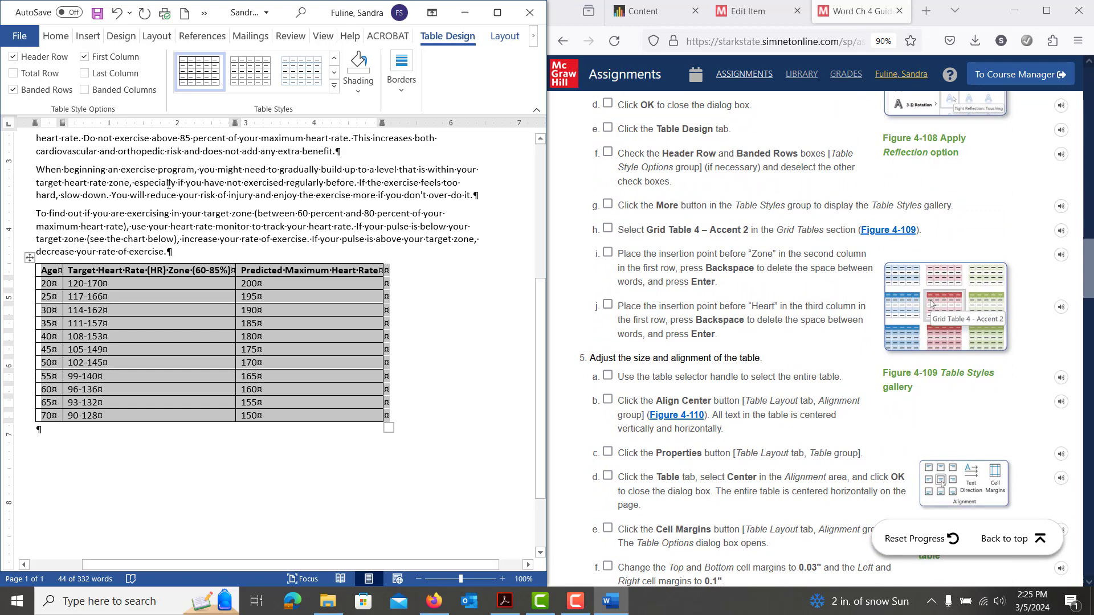
click(85, 56)
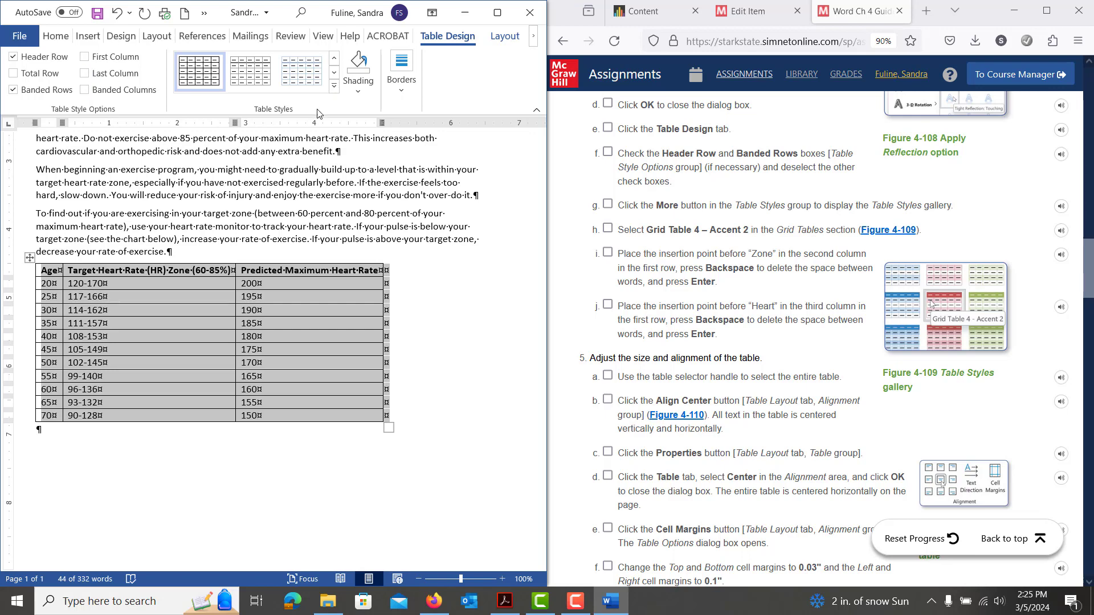
click(333, 85)
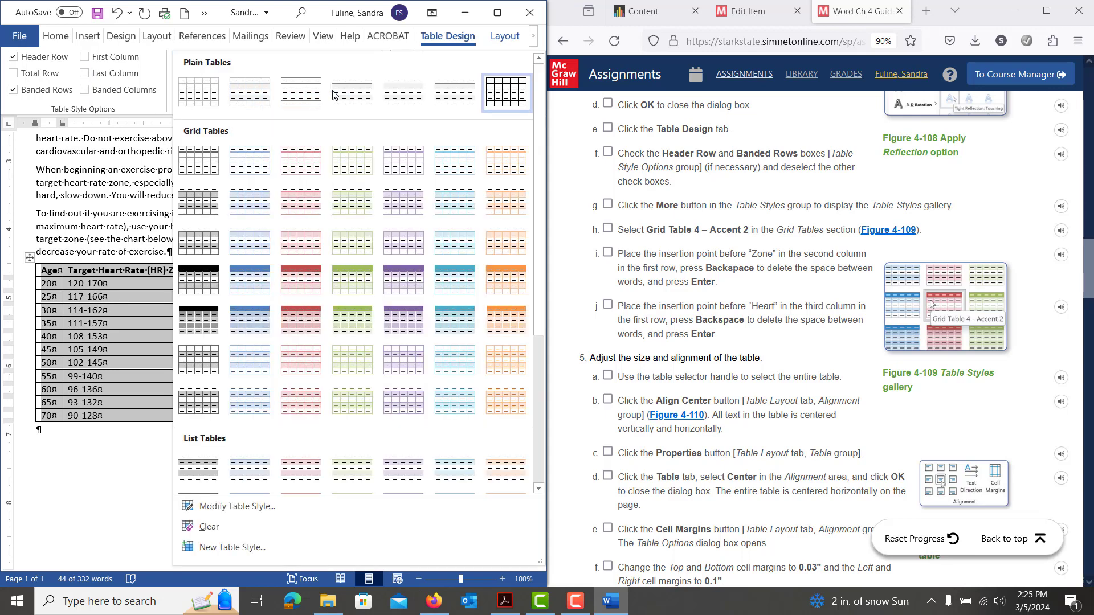
click(293, 285)
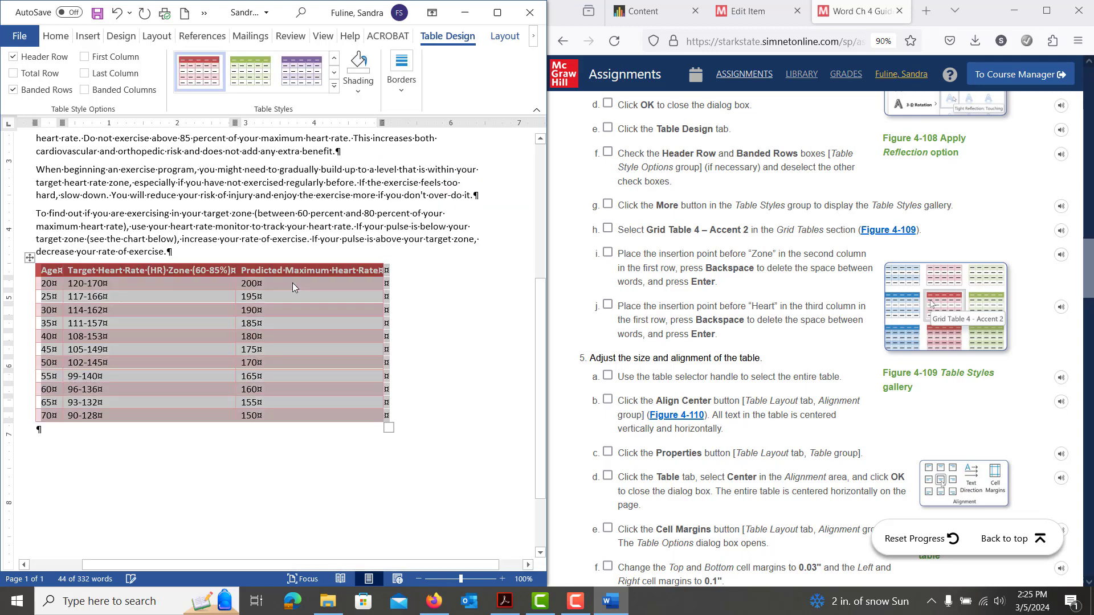
Step: In the table's header row, replace the space before "Zone" and the space before "Heart" in the third column with paragraph breaks
click(169, 268)
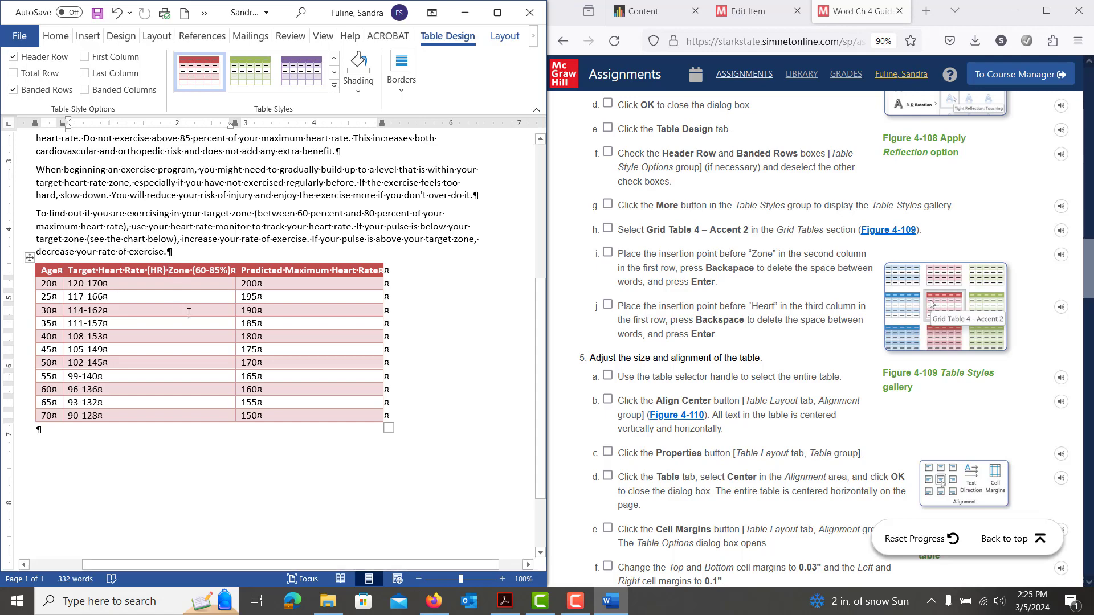
key(BackSpace)
key(Return)
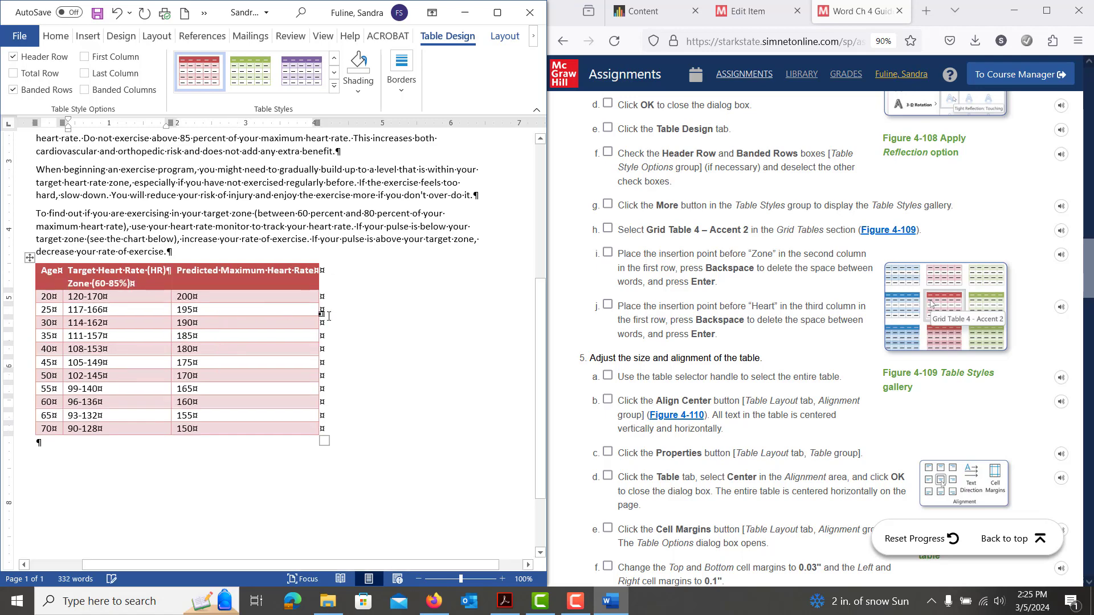
click(273, 273)
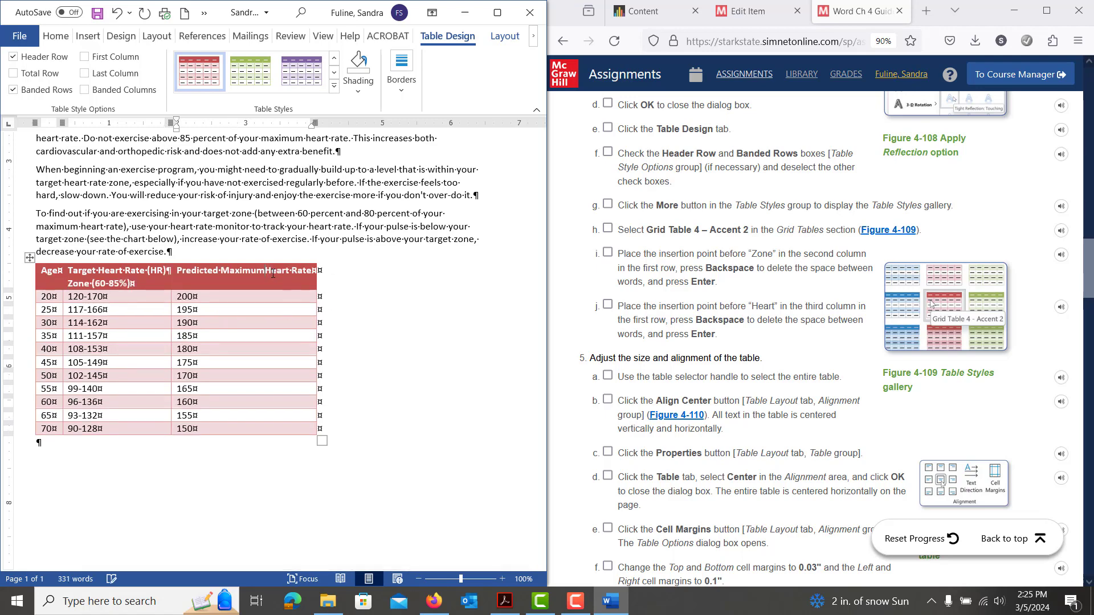
key(BackSpace)
key(Return)
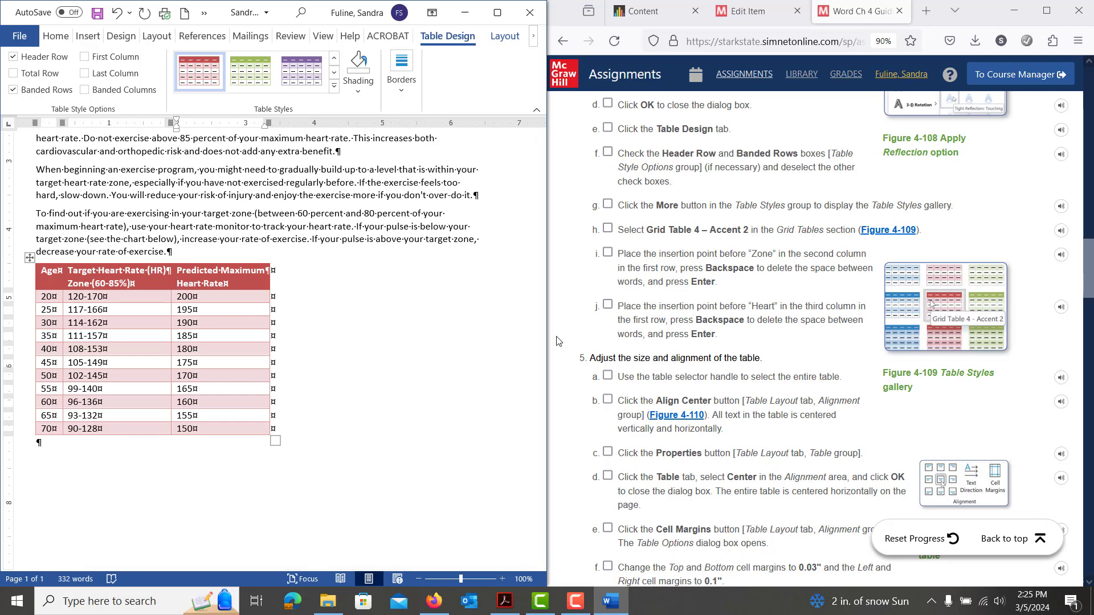
Step: Select the entire heart rate table and apply Align Center to the text in all its cells
scroll(701, 428, down, 1)
scroll(701, 428, down, 6)
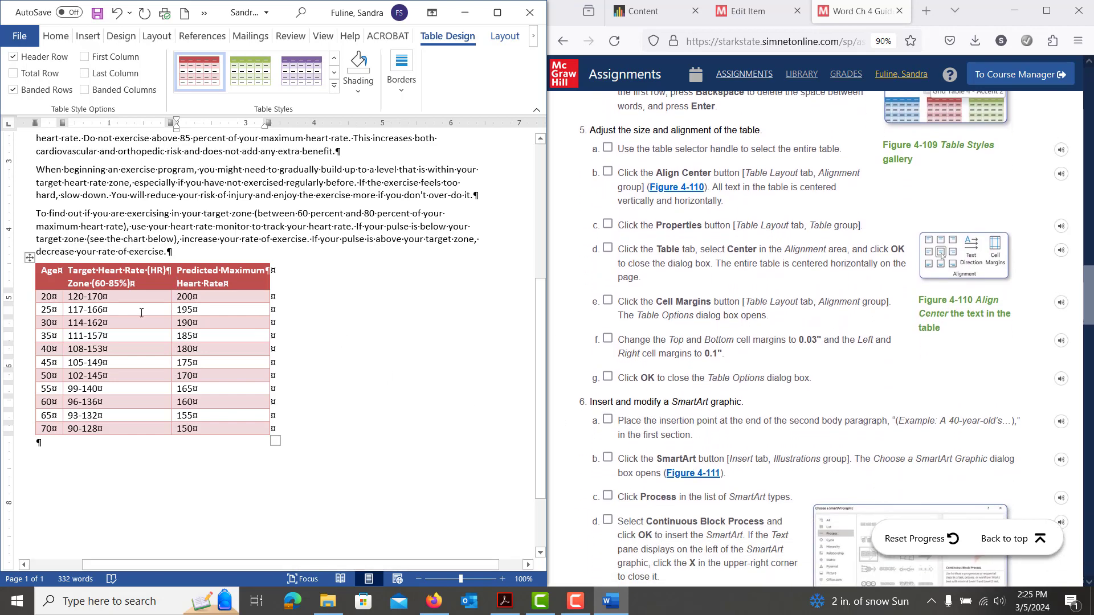
click(29, 258)
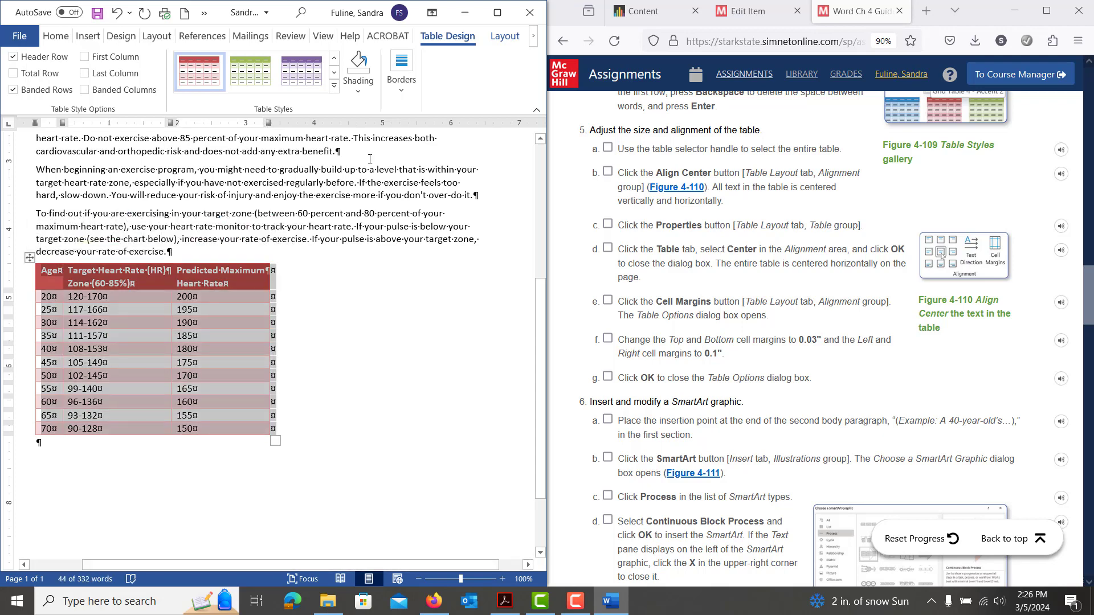
click(512, 42)
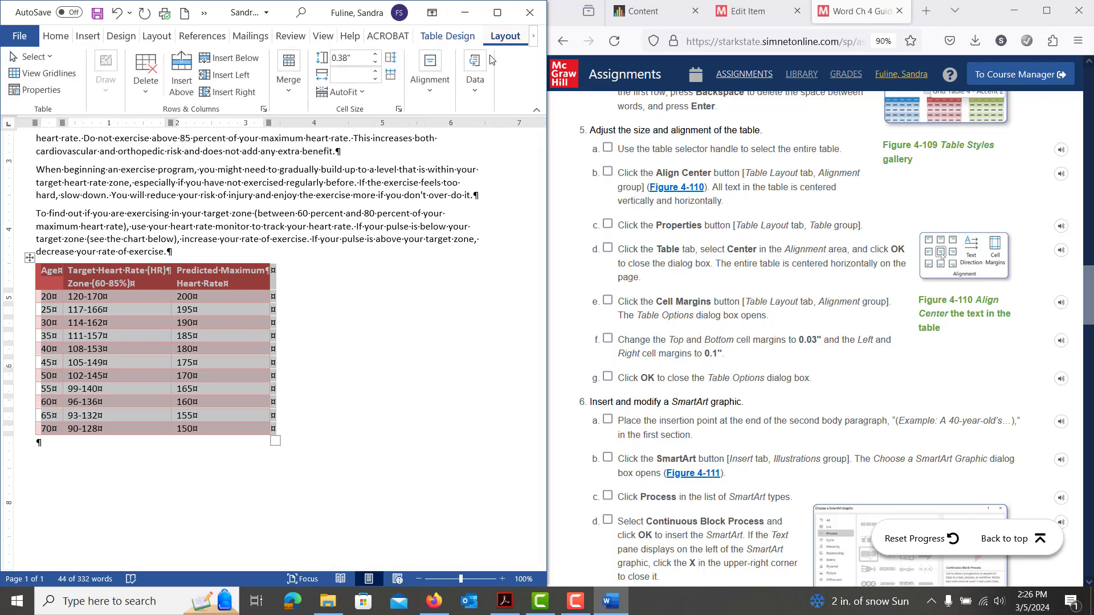
click(436, 93)
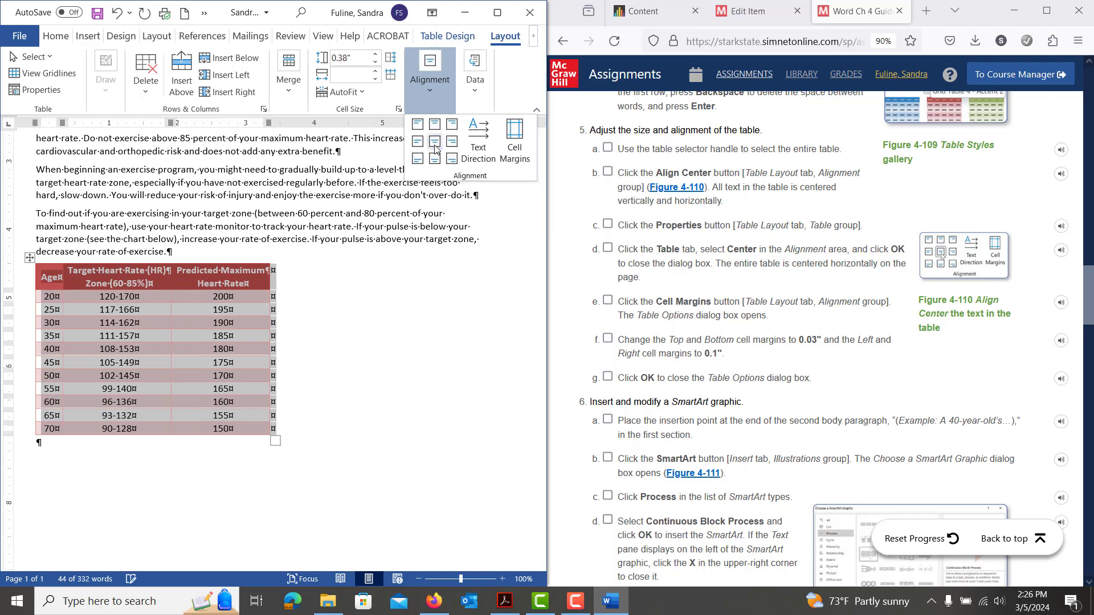
Step: Set the table's alignment to Center in its table properties so it sits horizontally centered on the page
click(33, 92)
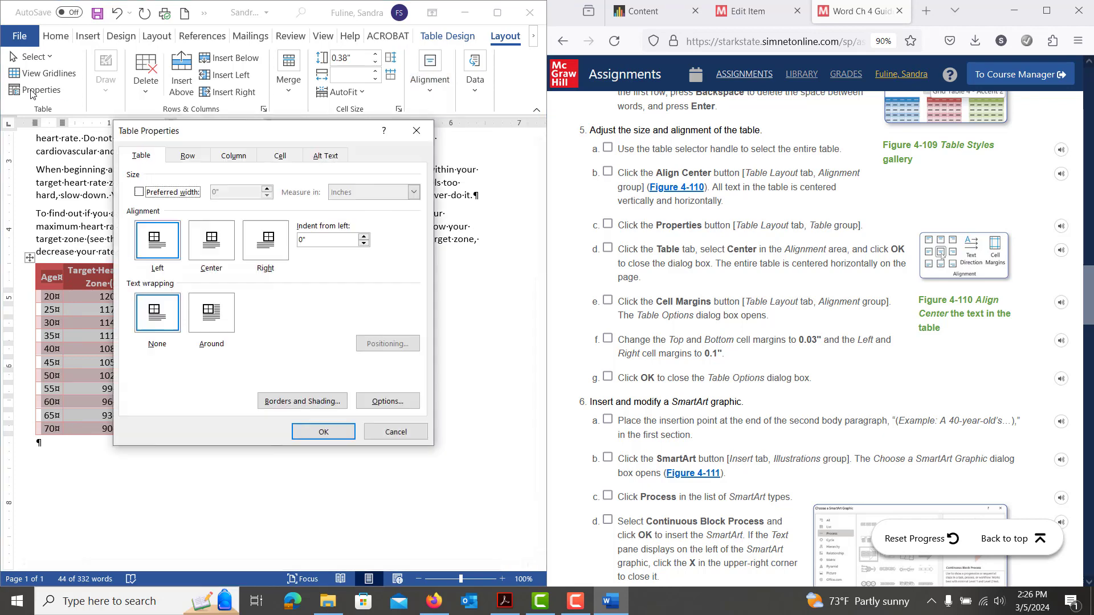
click(216, 242)
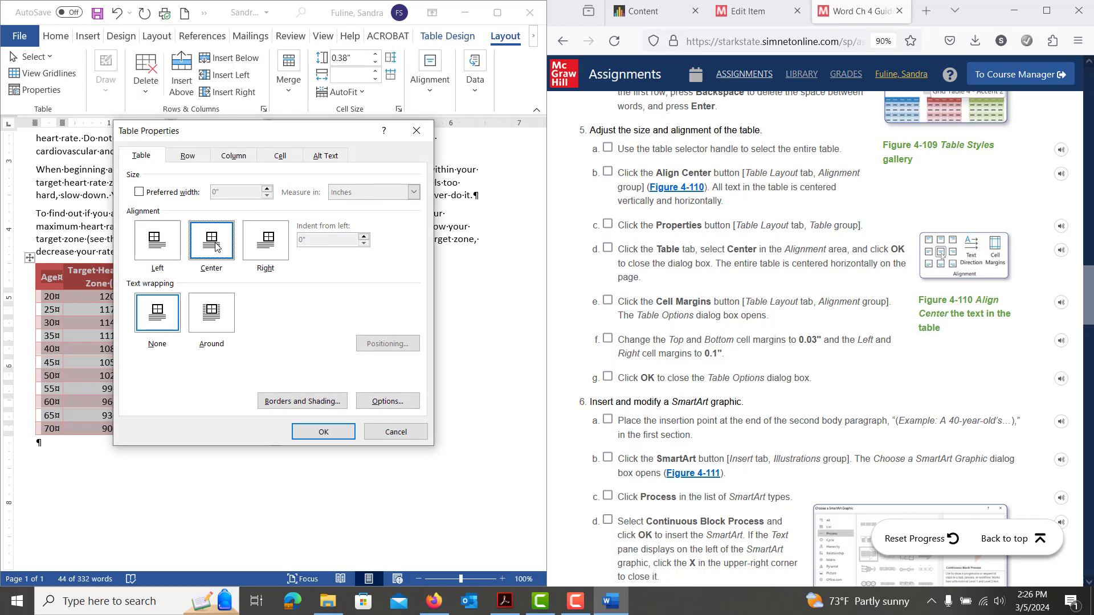
click(301, 430)
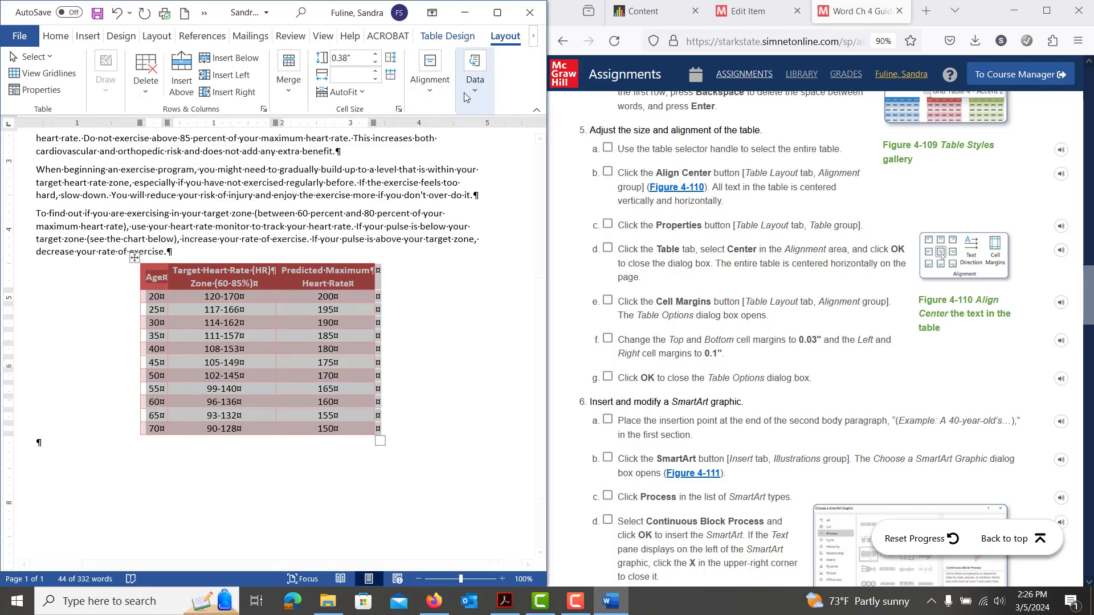
Step: Set the table's default cell margins to 0.03" for top and bottom and 0.1" for left and right
click(471, 91)
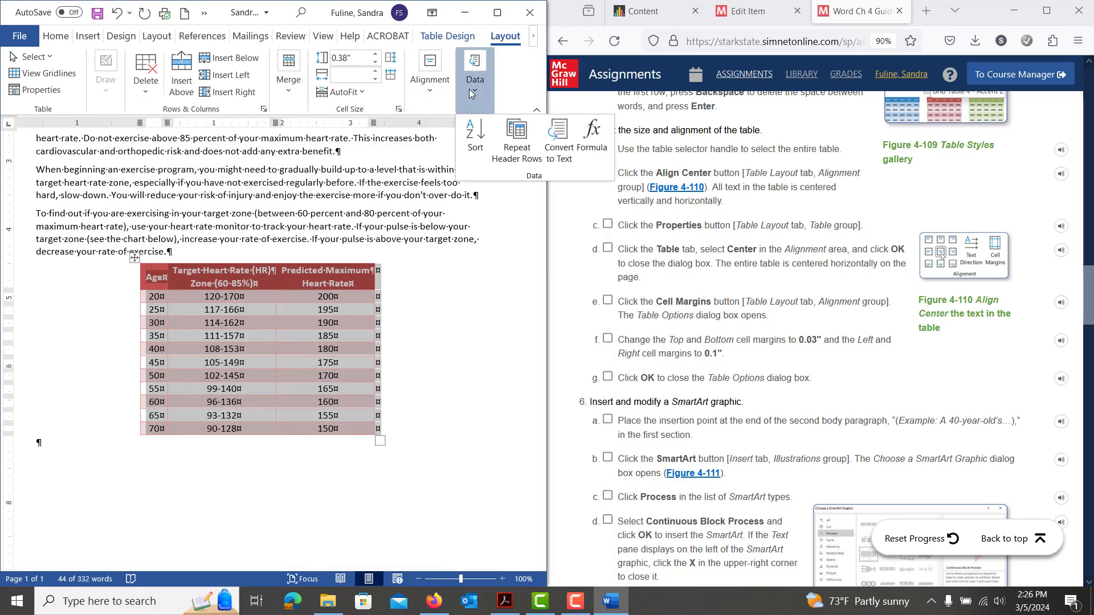
click(439, 87)
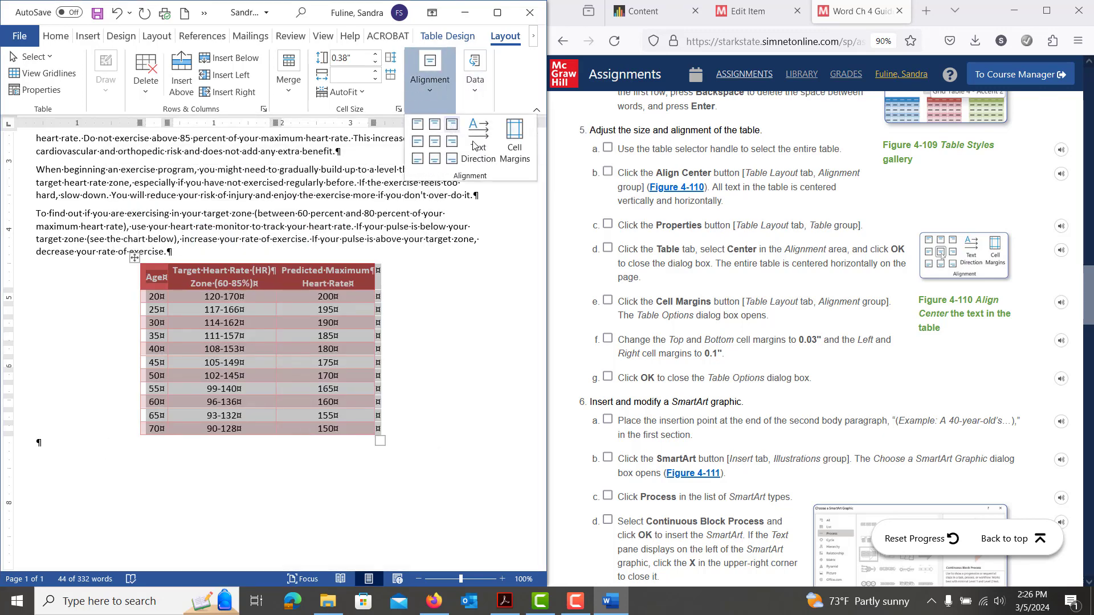
click(515, 151)
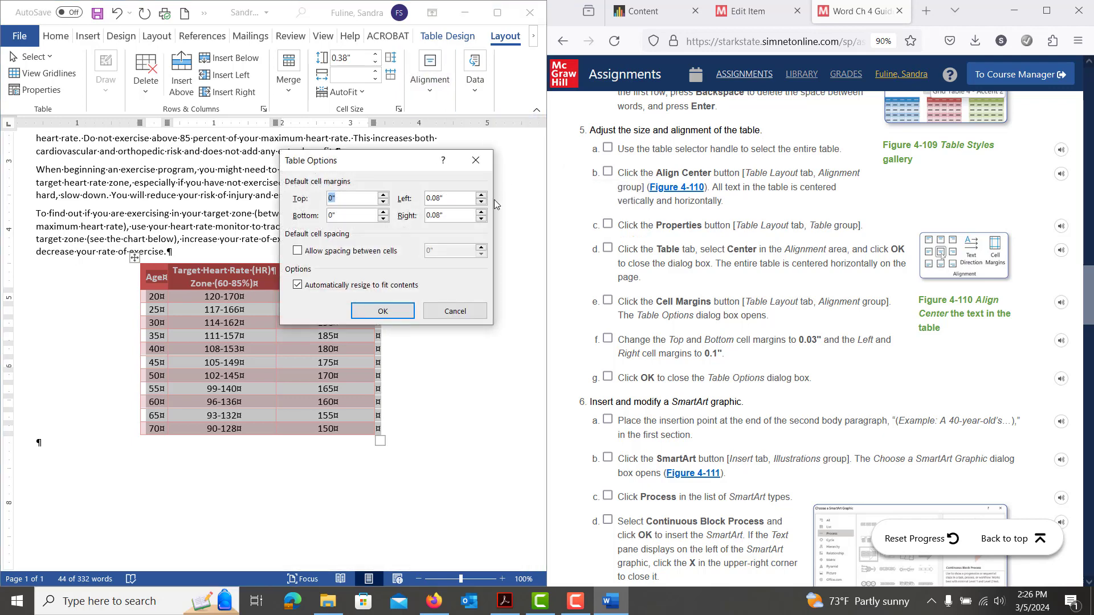
click(384, 194)
click(384, 195)
click(383, 212)
click(382, 212)
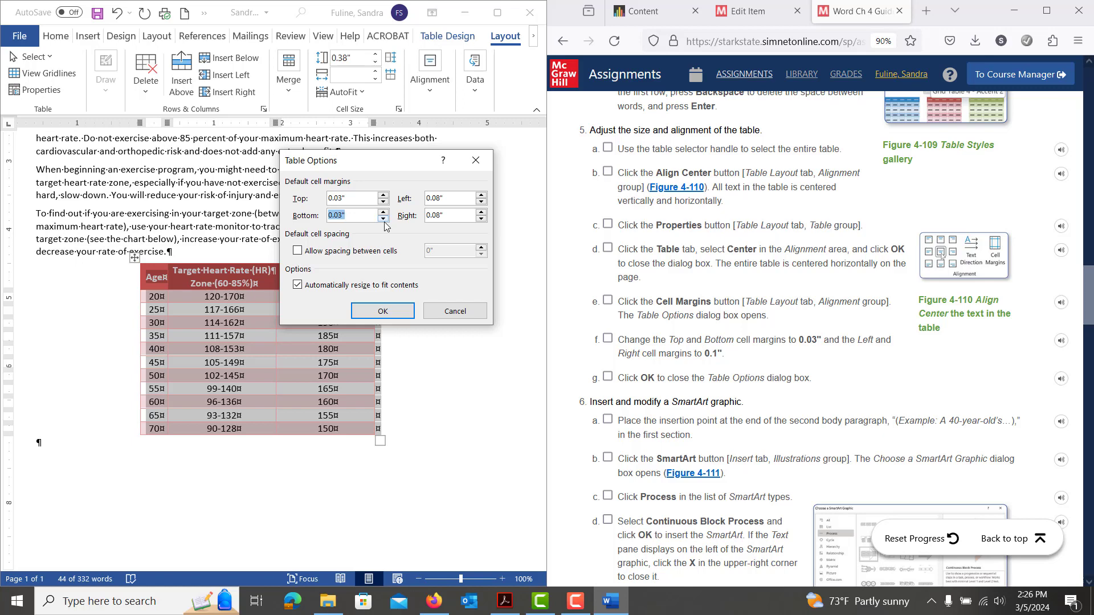
click(482, 195)
click(482, 195)
click(482, 212)
click(482, 213)
click(382, 311)
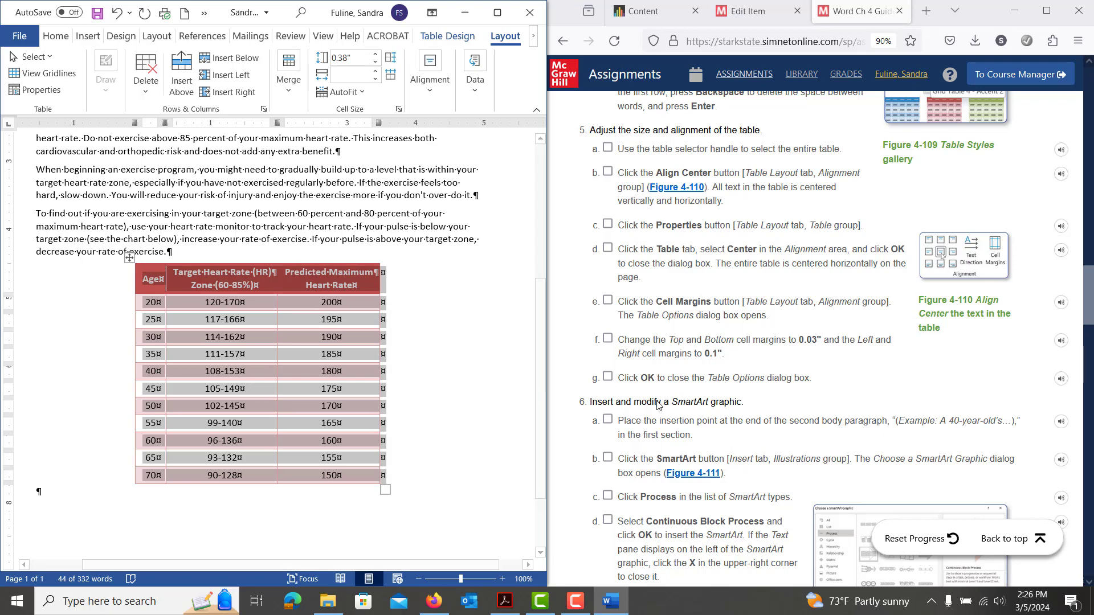
Step: Insert a Continuous Block Process SmartArt graphic at the end of the italic "Example" paragraph in the first section
scroll(658, 404, down, 5)
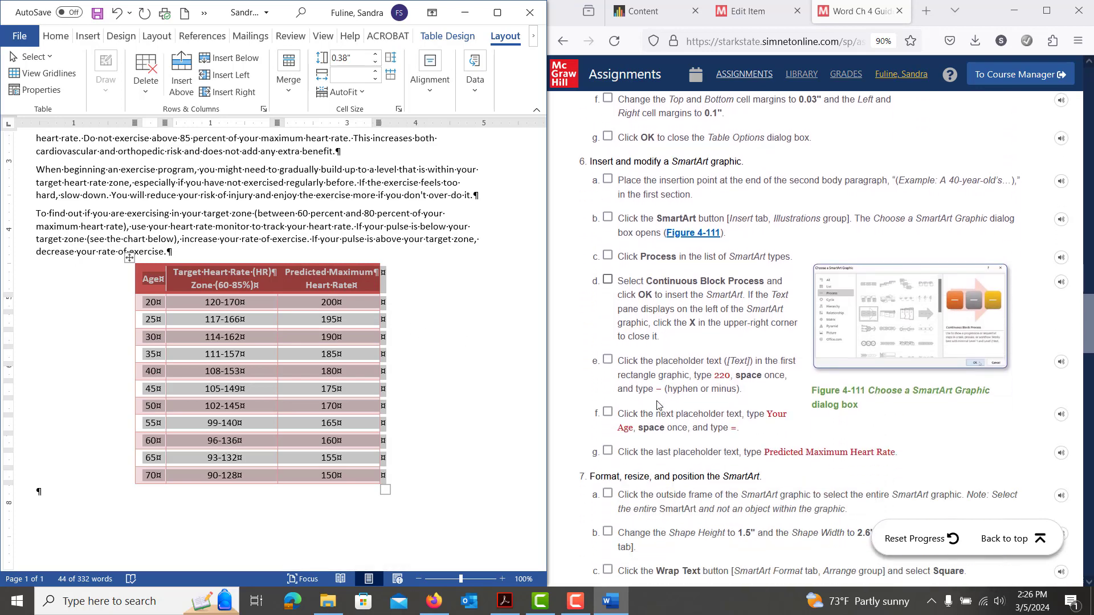
scroll(473, 268, up, 6)
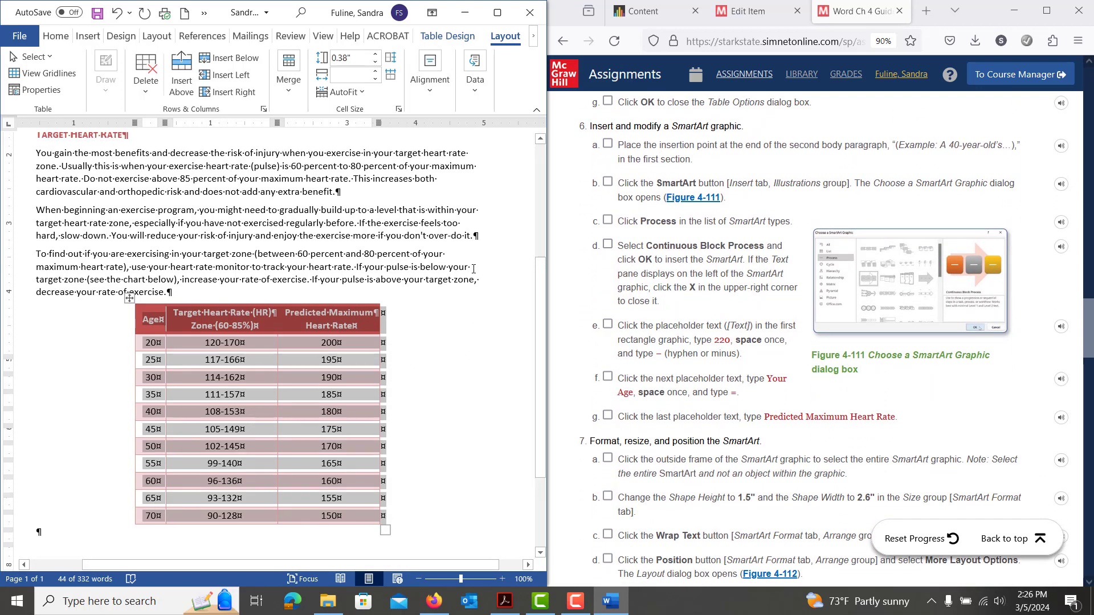
scroll(473, 268, up, 1)
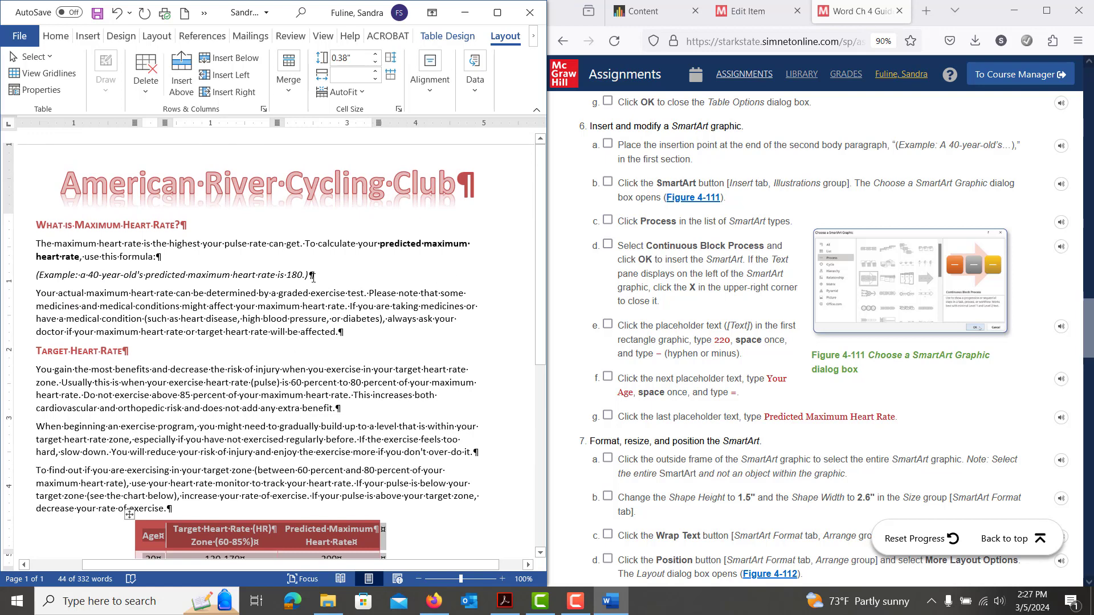
click(313, 275)
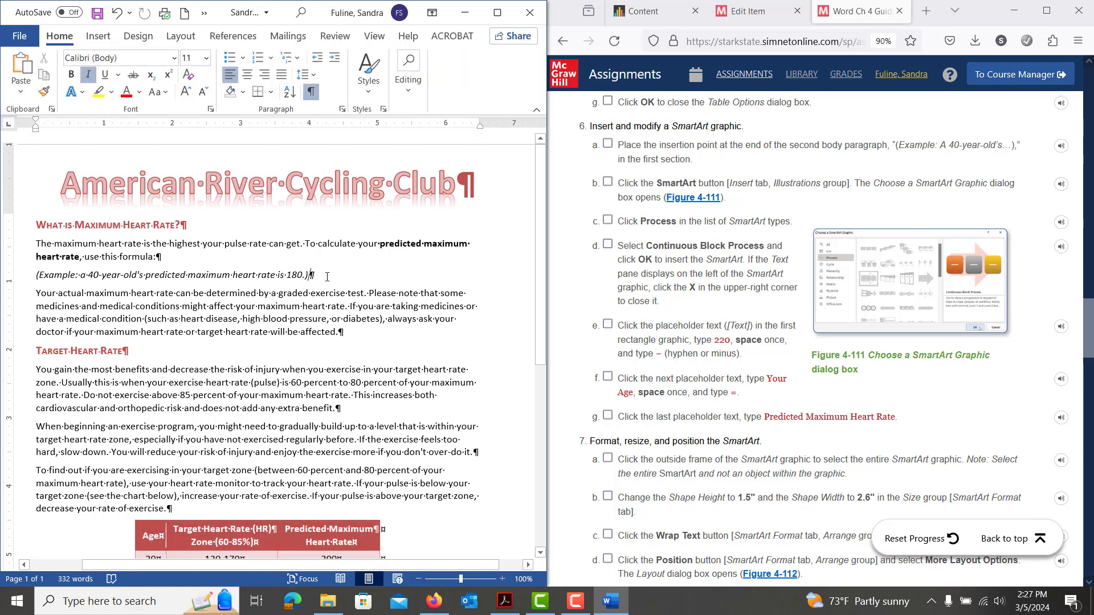
click(94, 37)
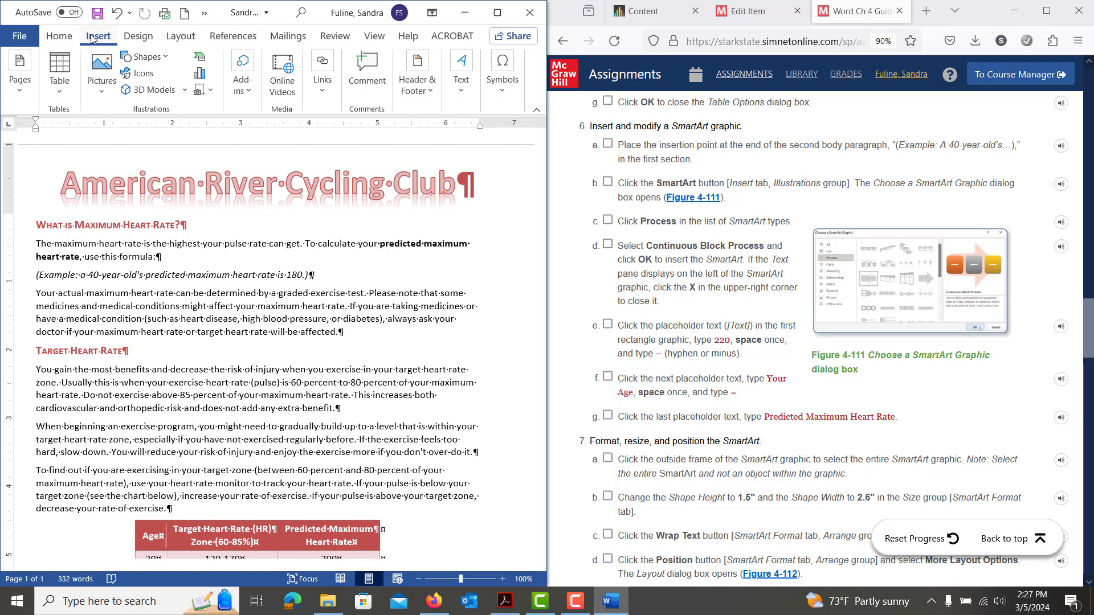
click(200, 59)
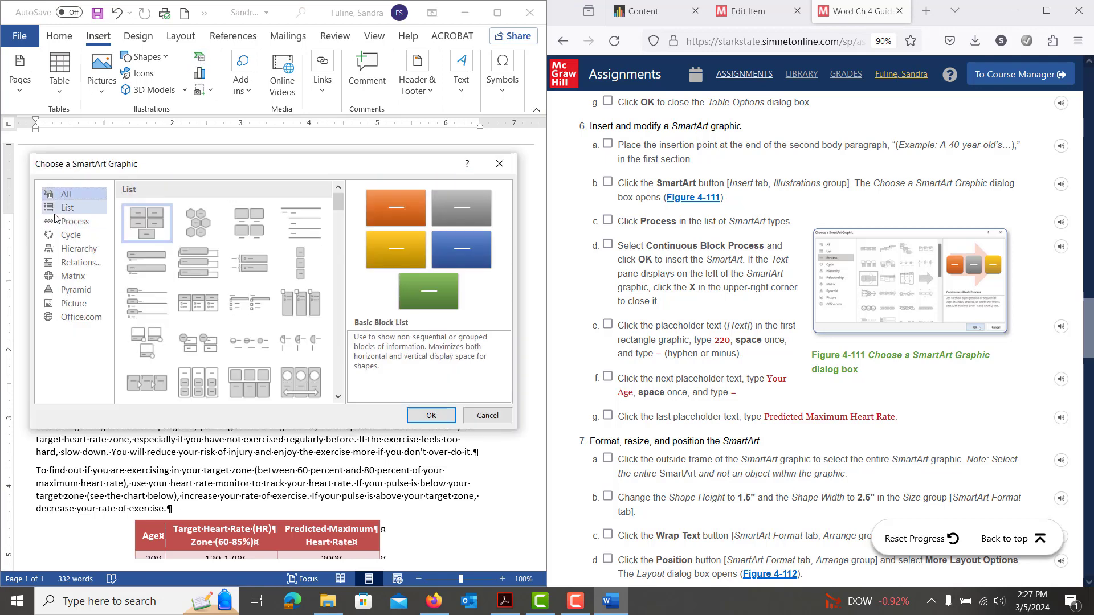
click(64, 222)
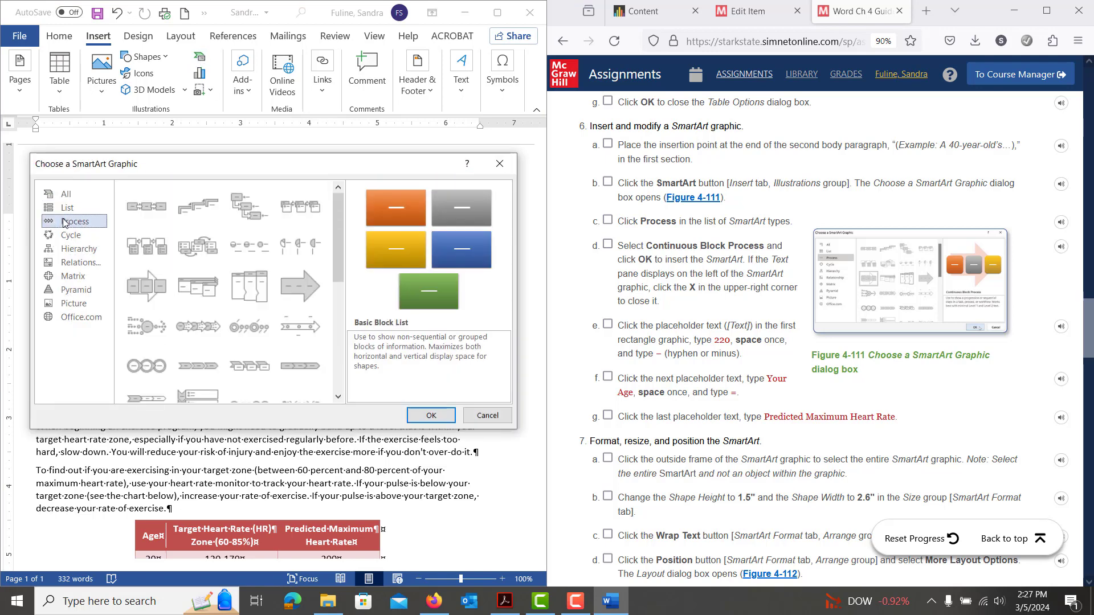
click(136, 288)
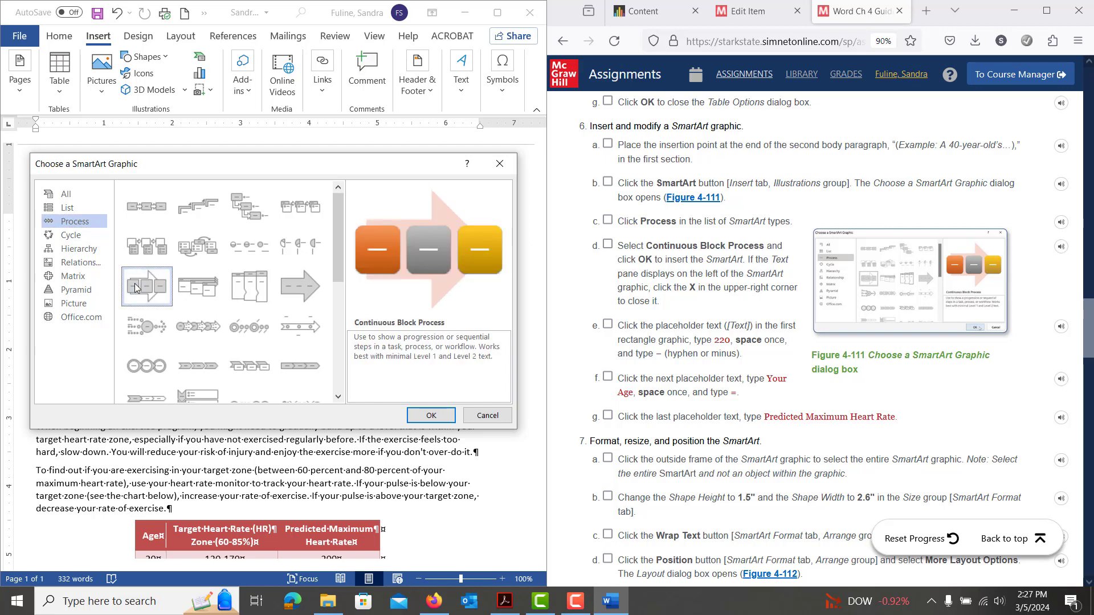
click(424, 418)
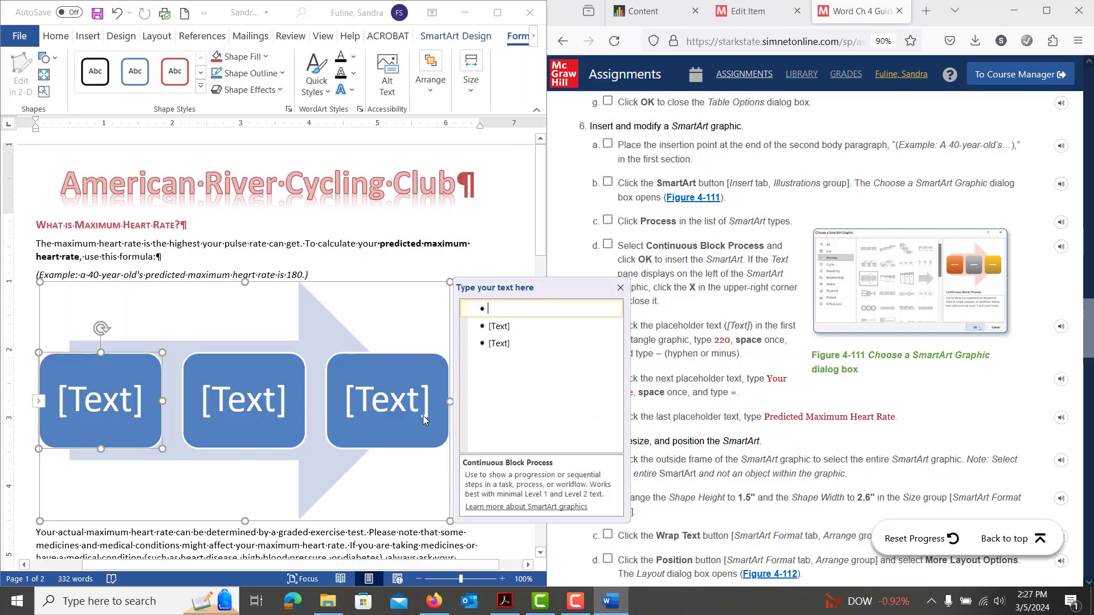
Step: Enter "220 -" in the SmartArt's first block and "Your Age =" in its second block
text(220 -)
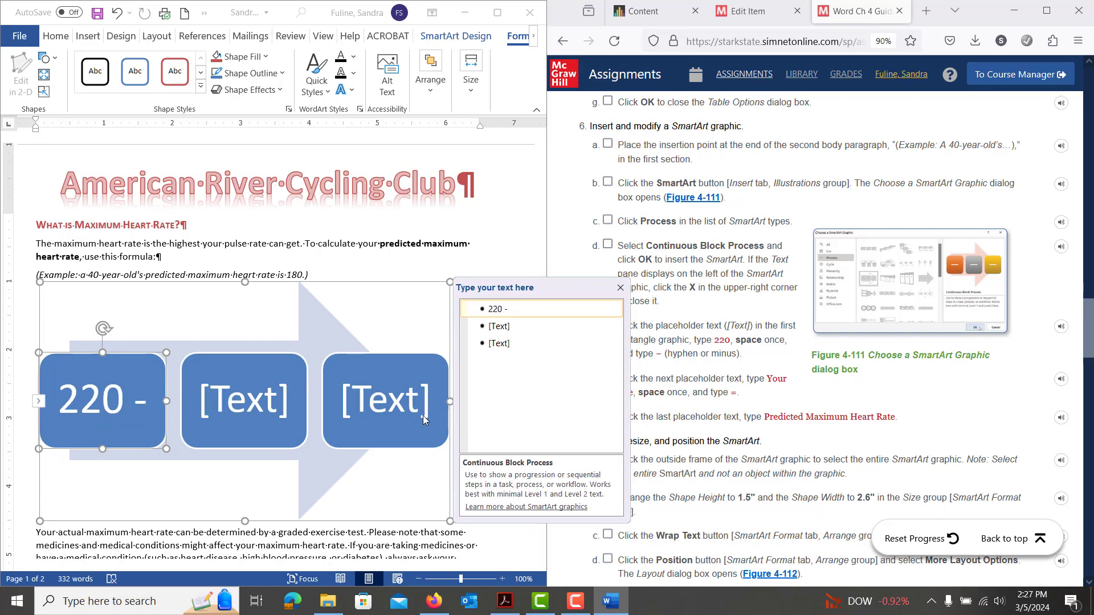
key(Down)
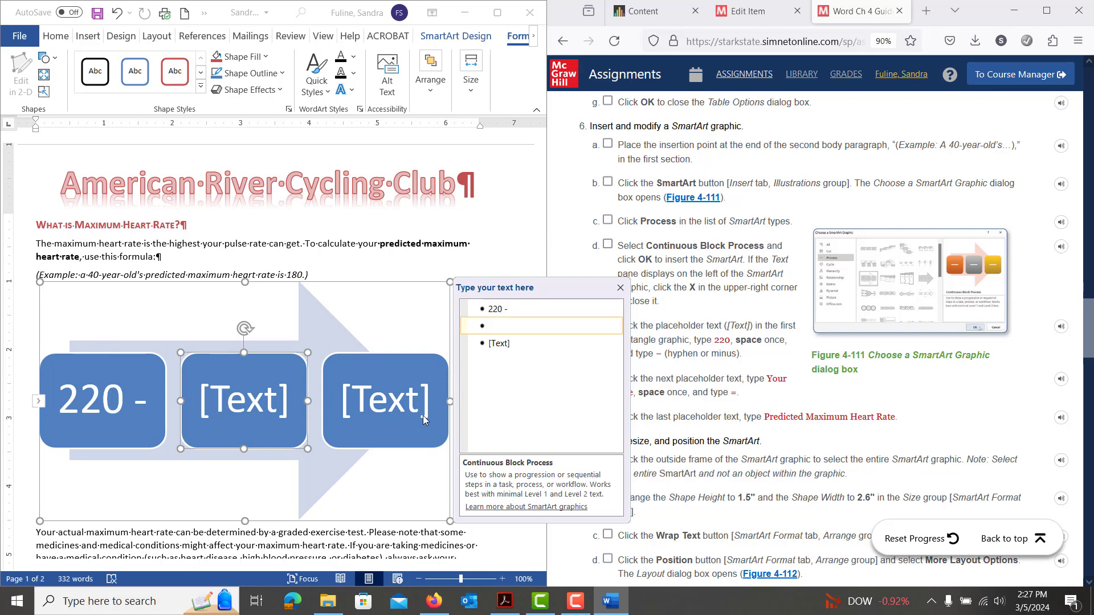
text(Your Ag)
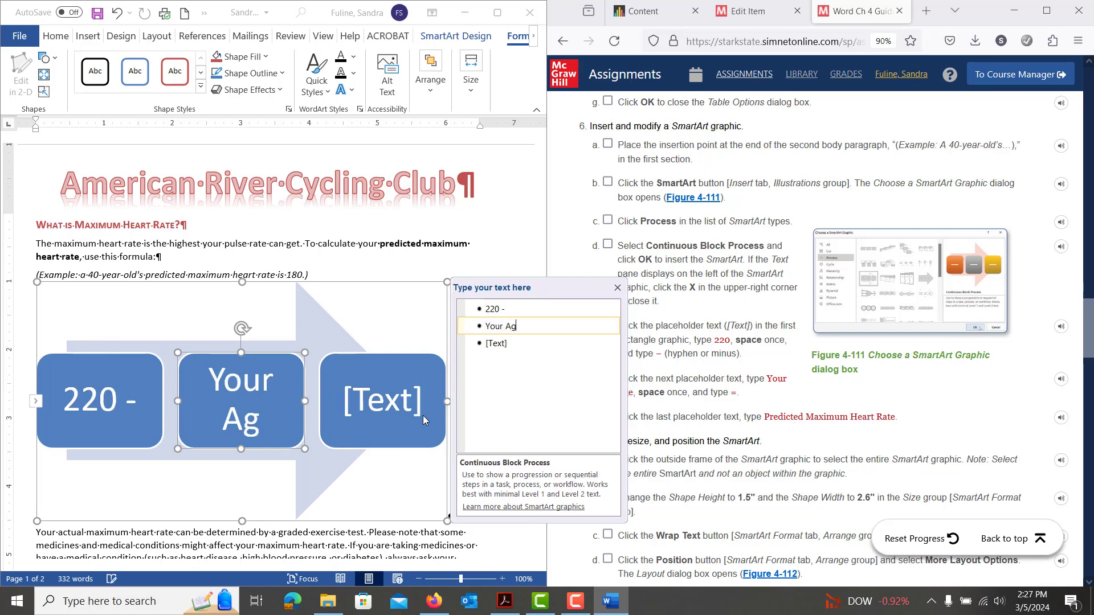
text(e =)
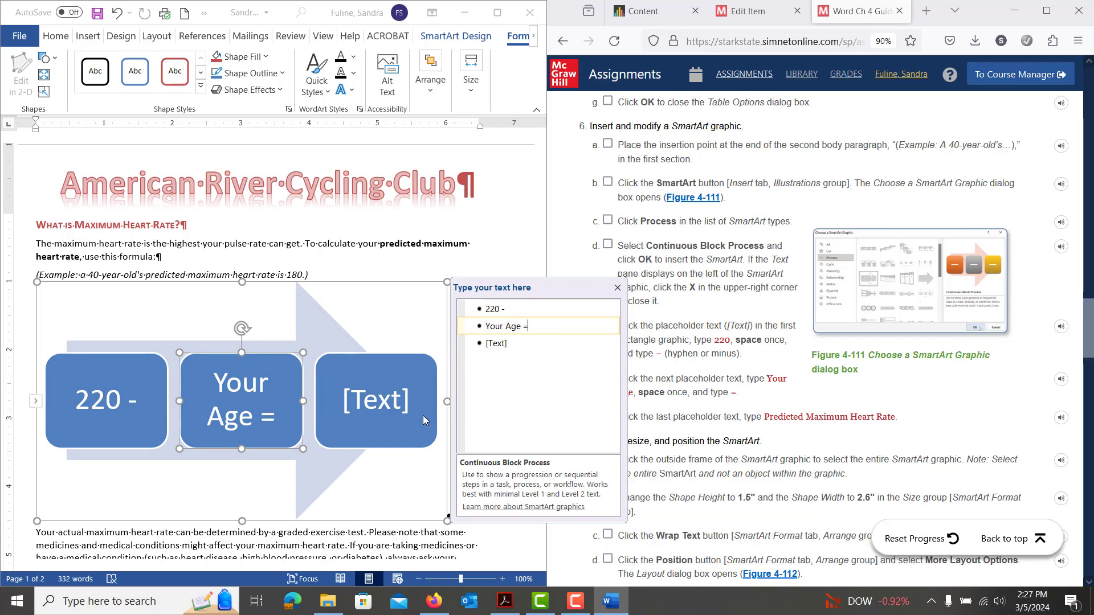
Step: Enter "Predicted Maximum Heart Rate" in the SmartArt's third block and close its text pane
click(423, 420)
text(P)
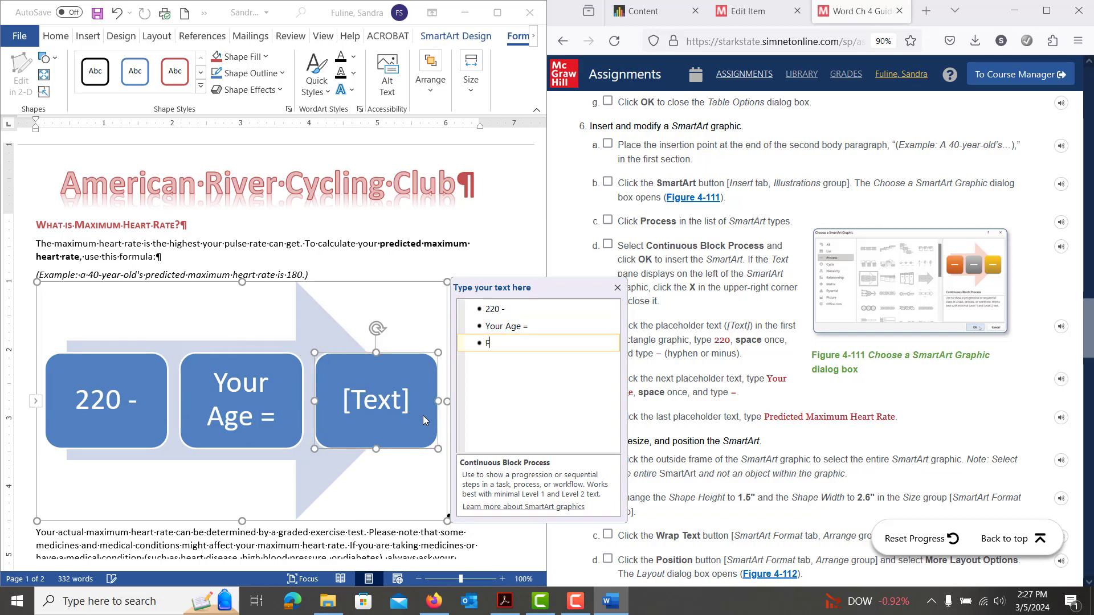
text(redicted M)
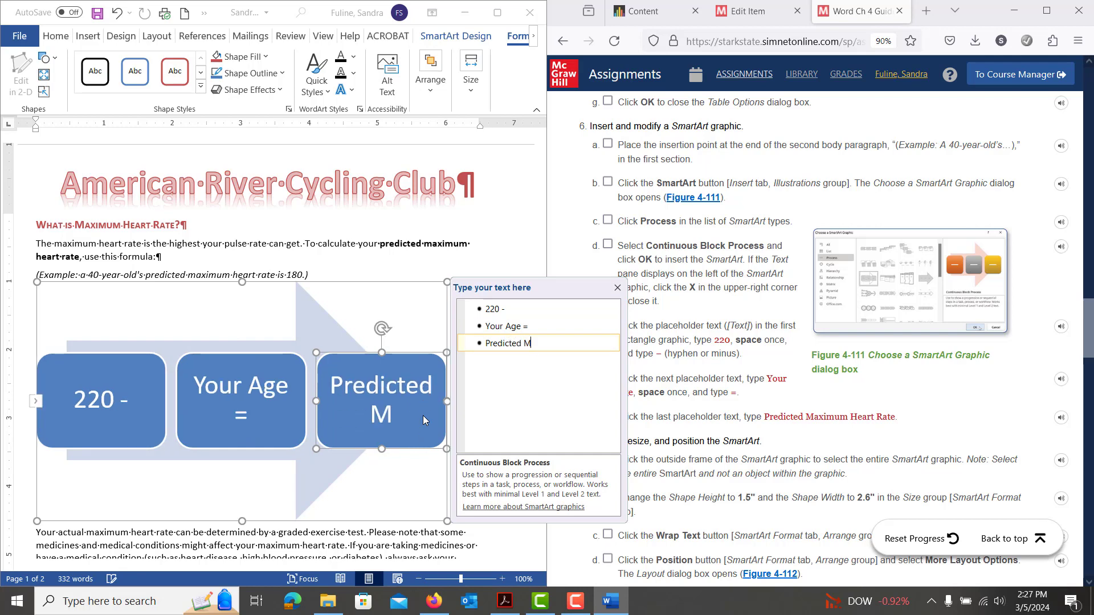
text(aximum )
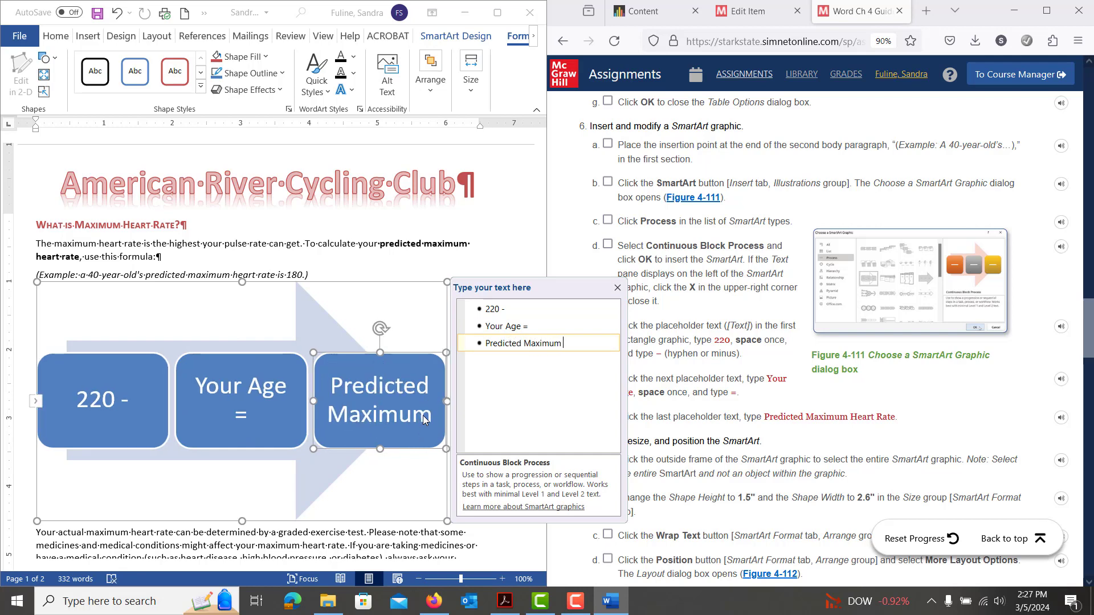
text(Heart Rate)
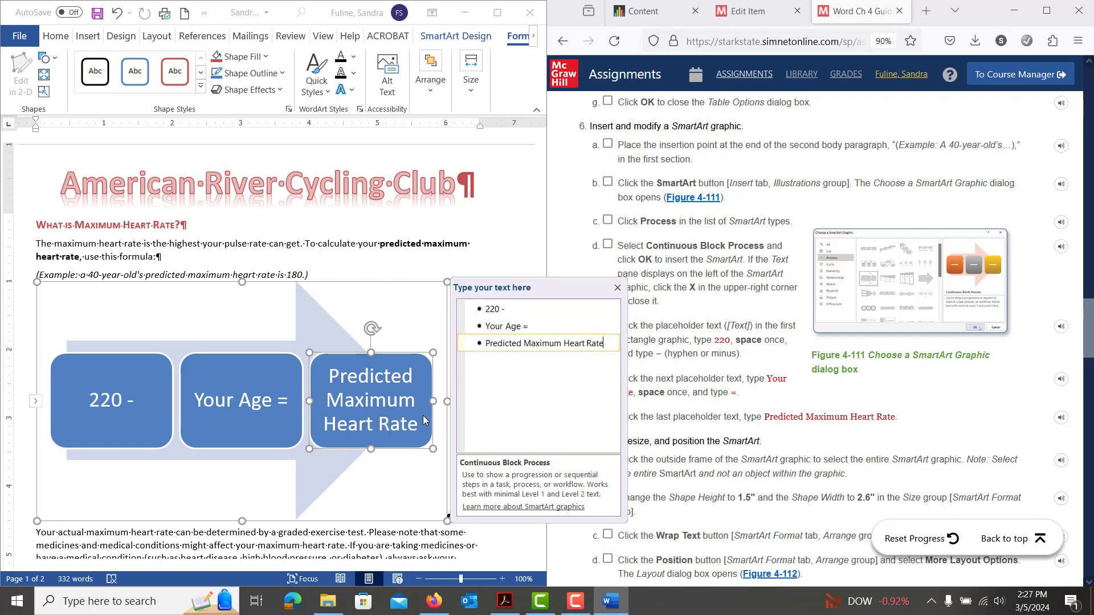
click(619, 289)
Step: Select the entire SmartArt graphic by its outer frame and set its height to 1.5"
scroll(667, 445, down, 2)
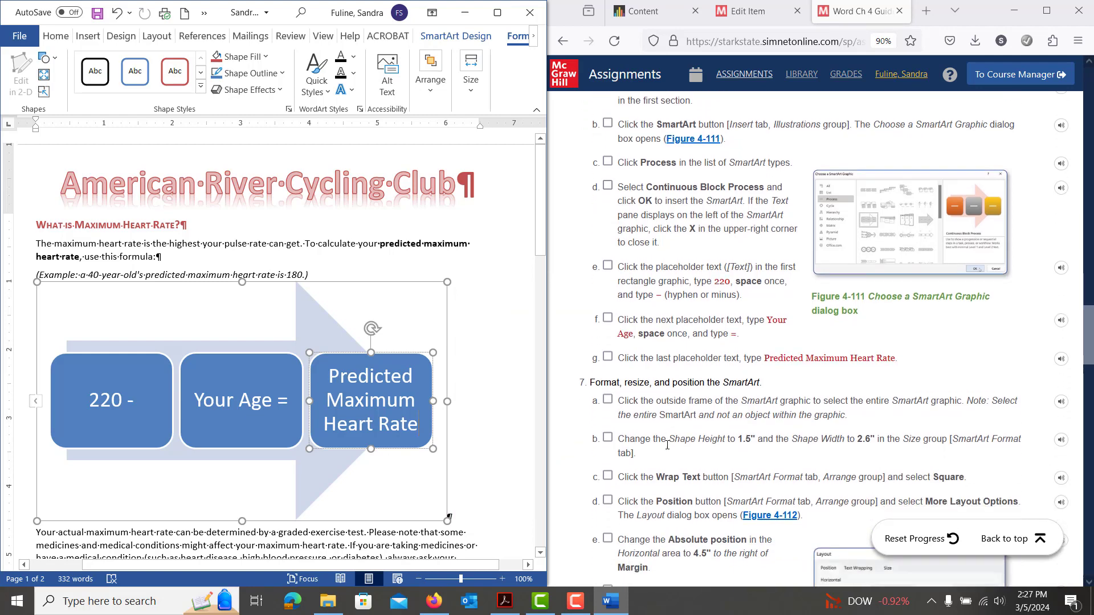
scroll(667, 445, down, 5)
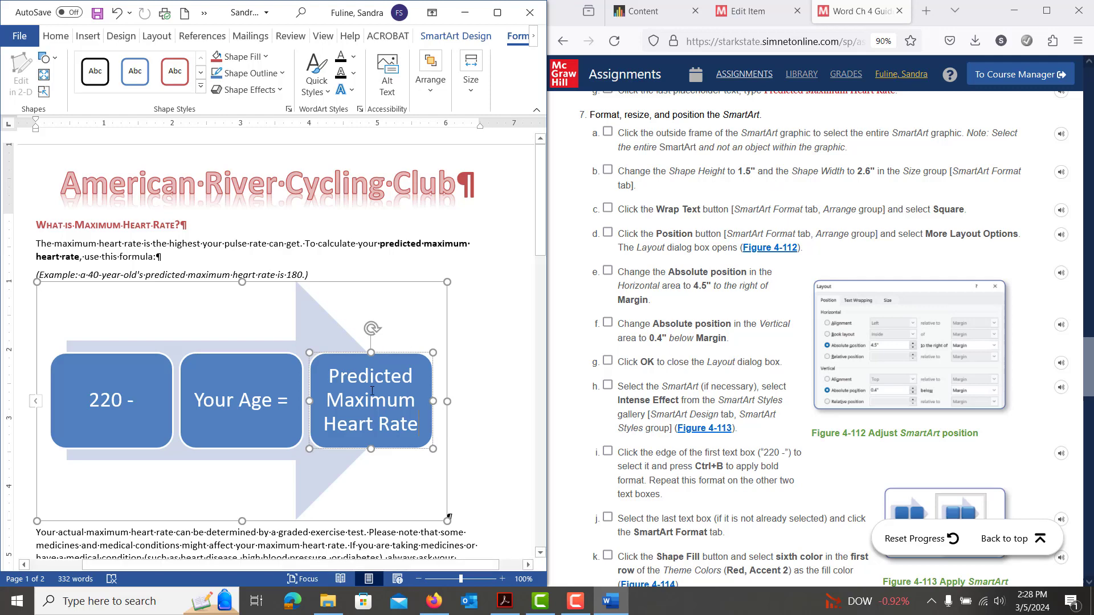
click(380, 283)
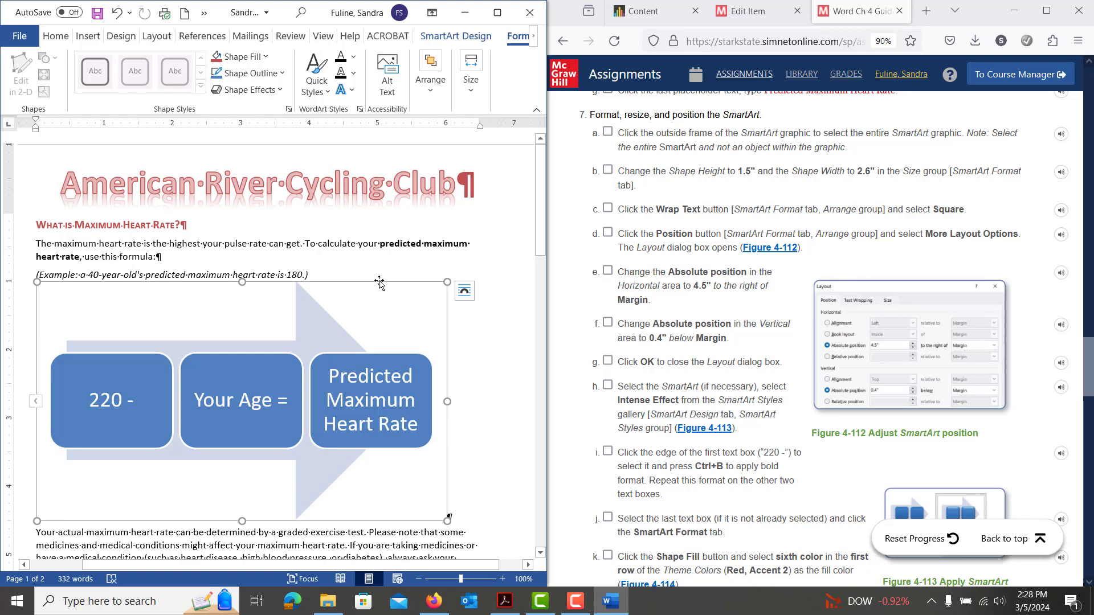
click(471, 80)
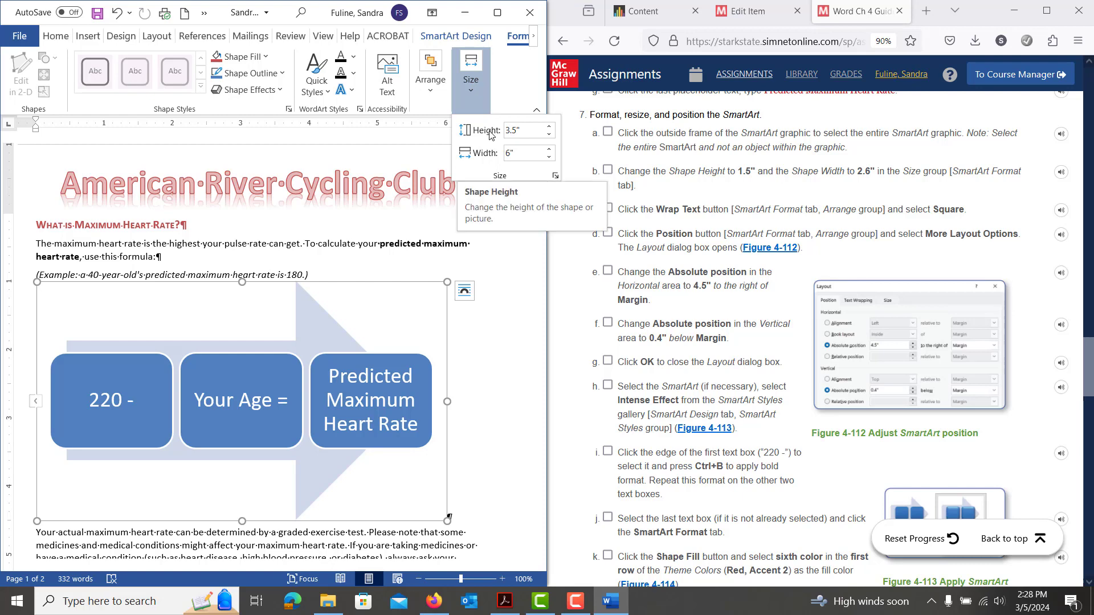
click(549, 134)
click(549, 134)
click(549, 135)
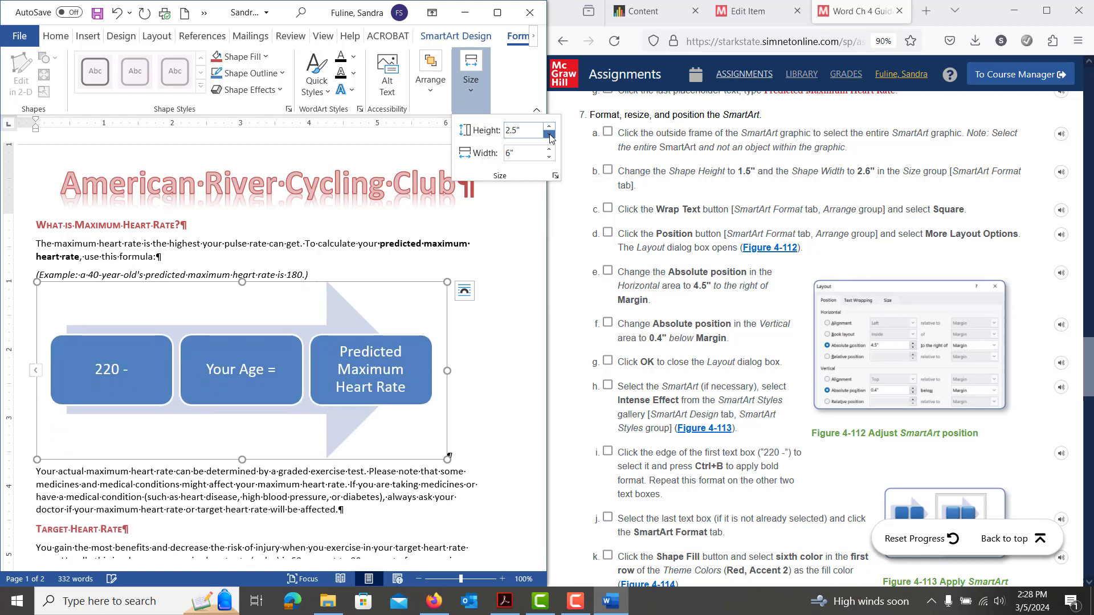
click(549, 135)
click(549, 135)
click(549, 135)
click(549, 134)
click(549, 135)
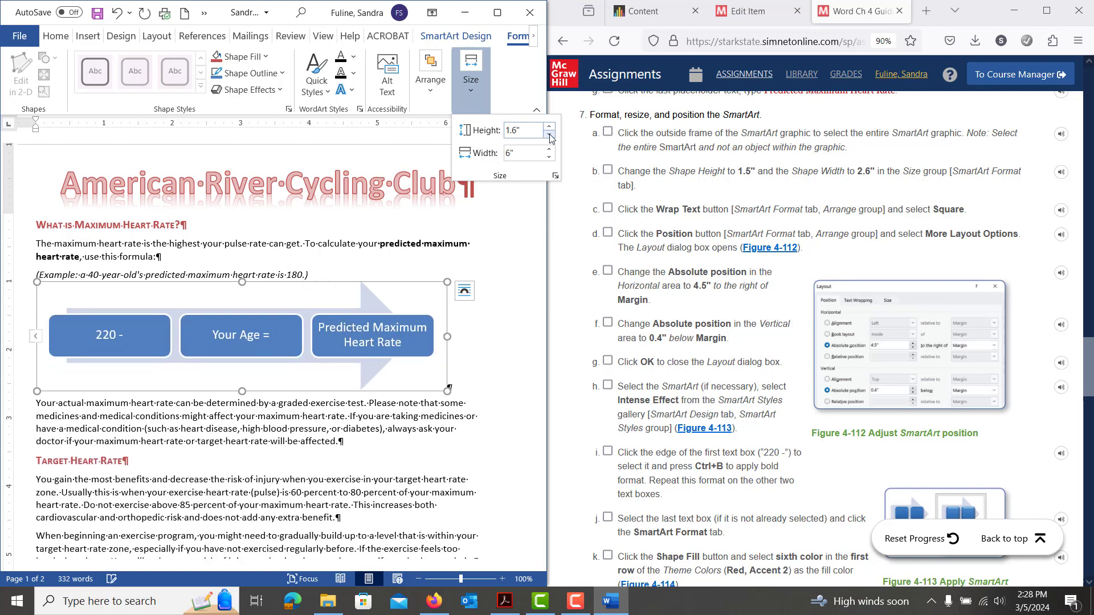
click(549, 134)
click(549, 134)
click(549, 134)
click(550, 126)
click(549, 126)
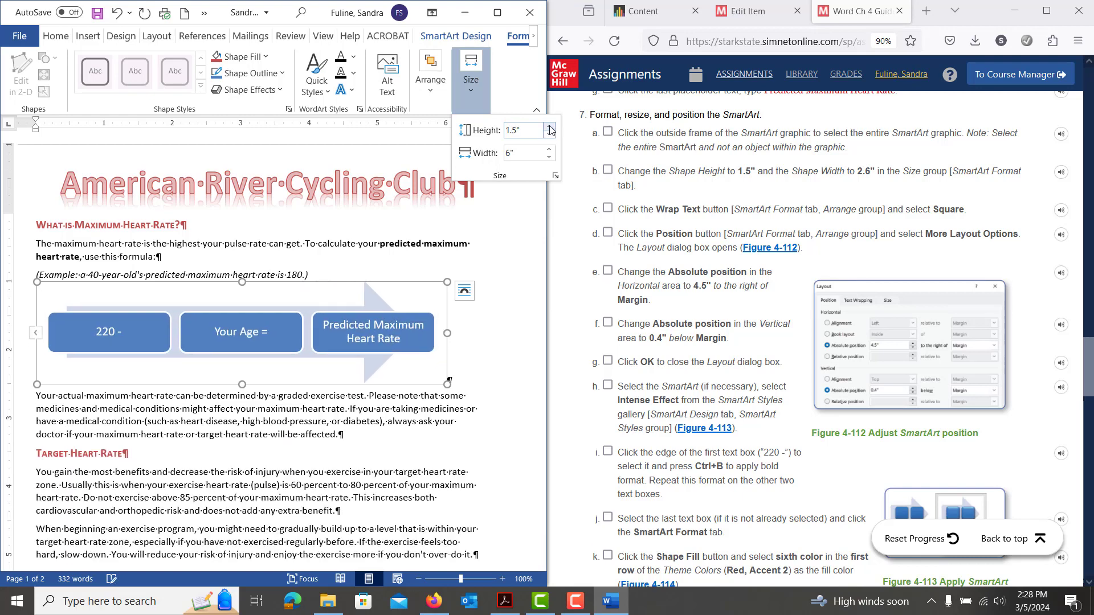
Step: Set the entire SmartArt graphic's width to 2.6"
click(530, 154)
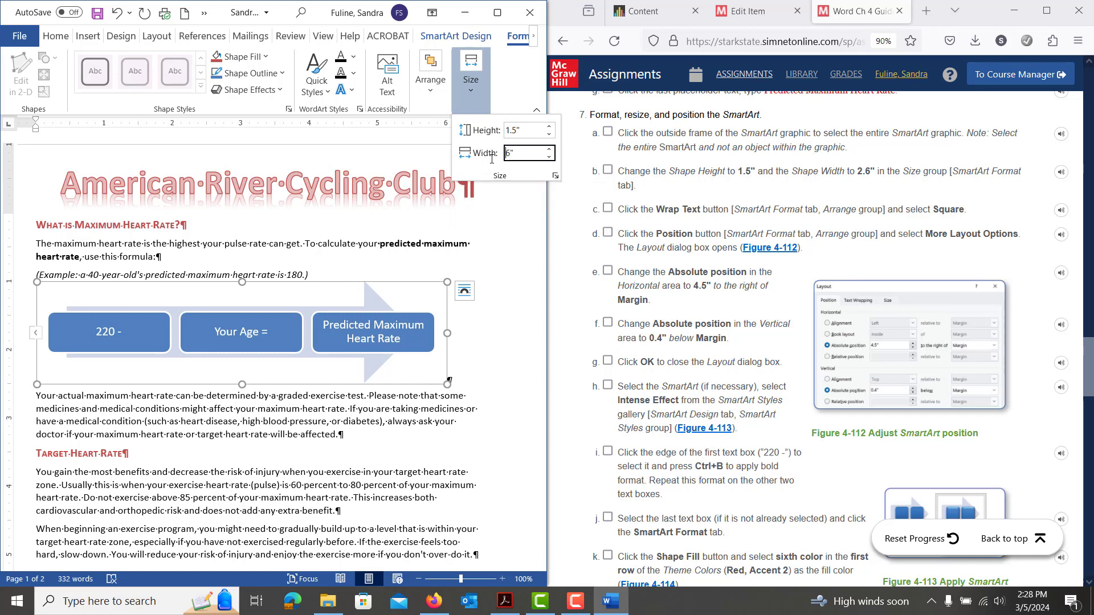
text(2.6)
key(Return)
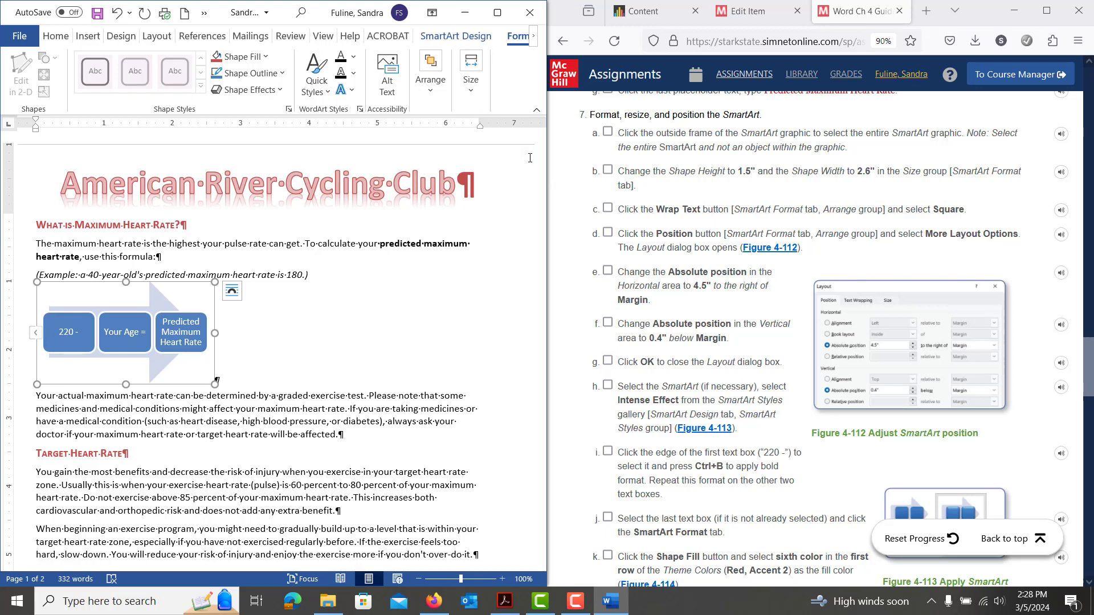
click(432, 92)
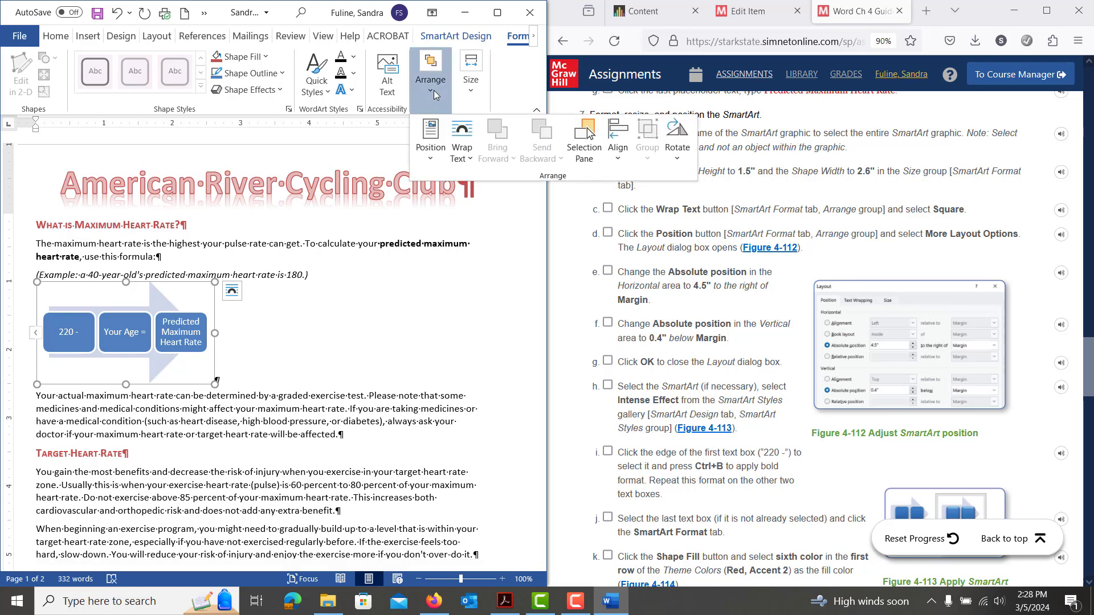
click(430, 133)
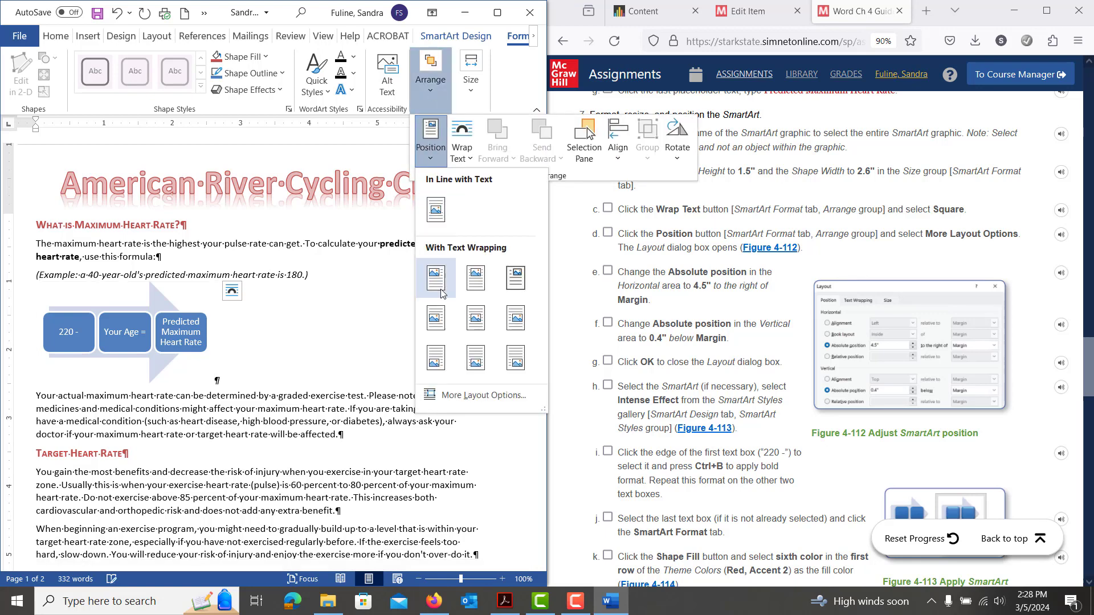
click(450, 396)
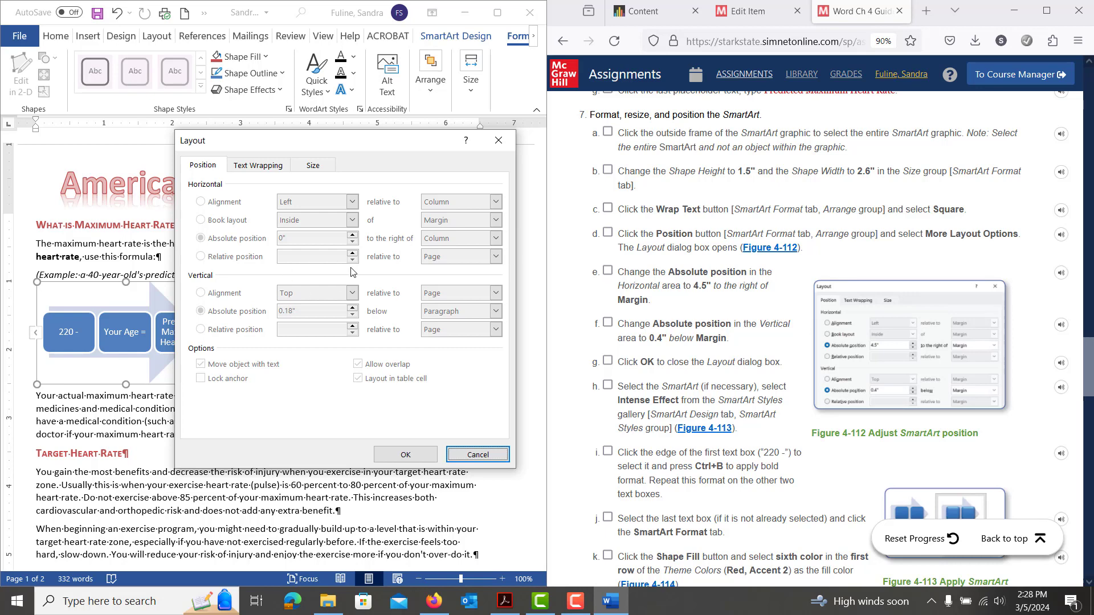
click(478, 455)
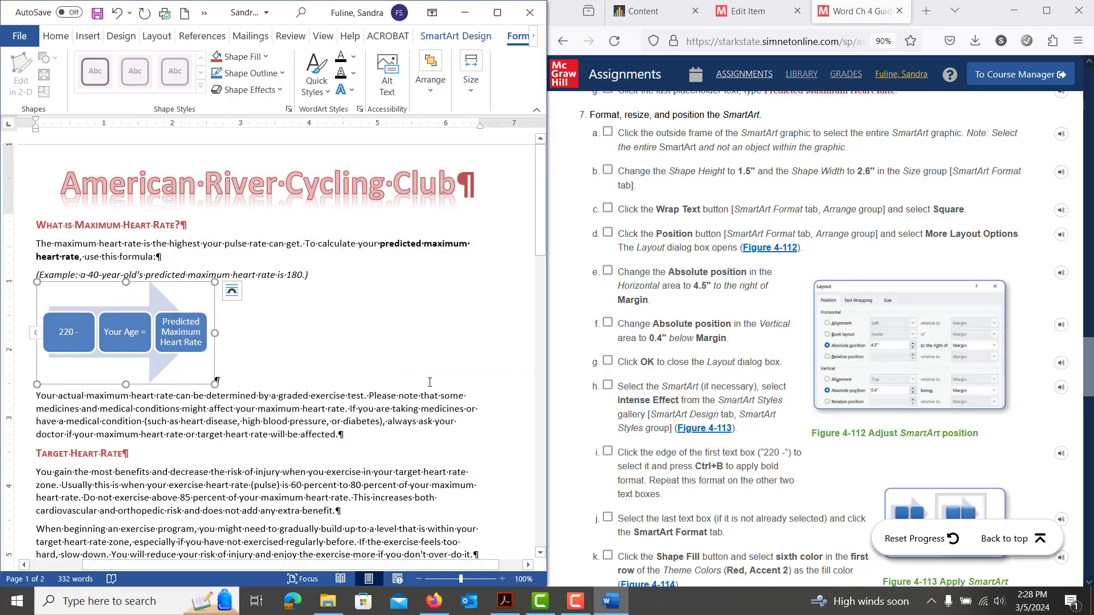
Step: Apply Square text wrapping to the SmartArt graphic
click(424, 100)
click(460, 158)
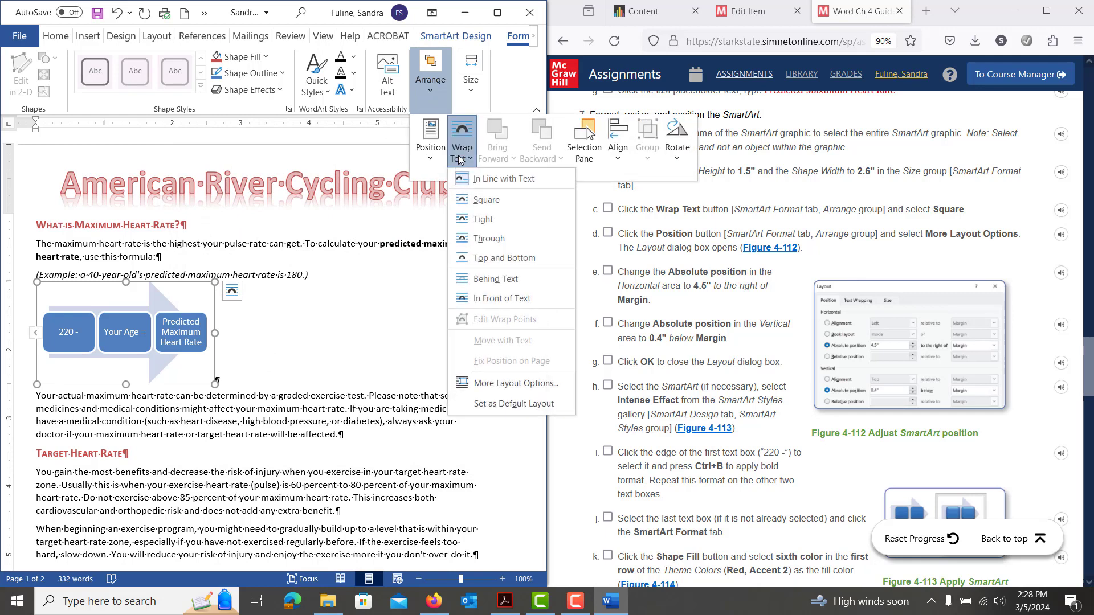
click(479, 201)
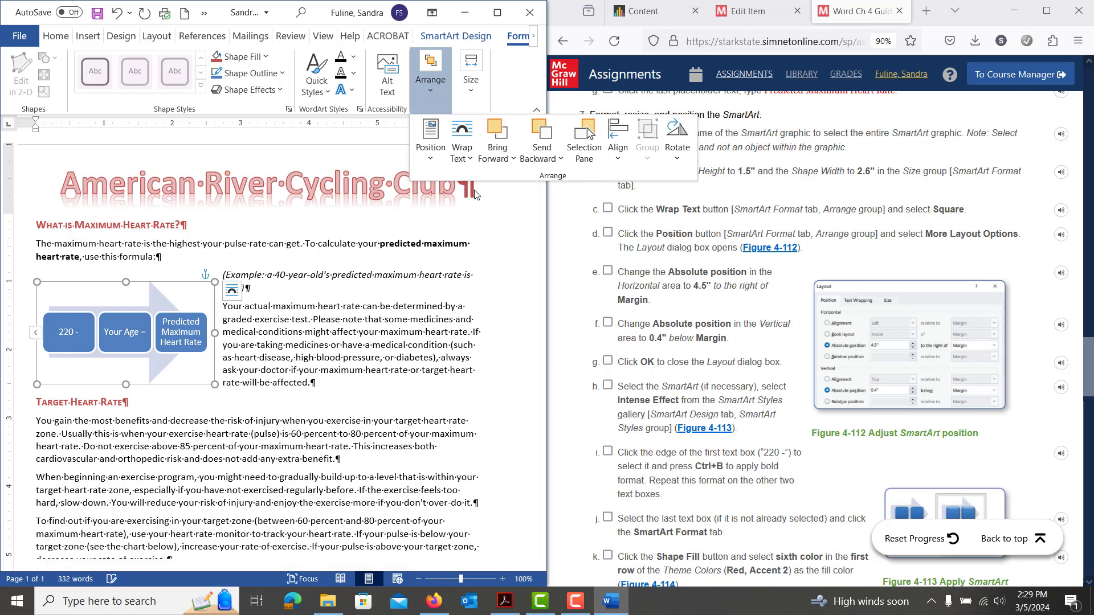
Step: In the SmartArt's layout options, set the horizontal absolute position to 4.5" to the right of Margin
click(427, 156)
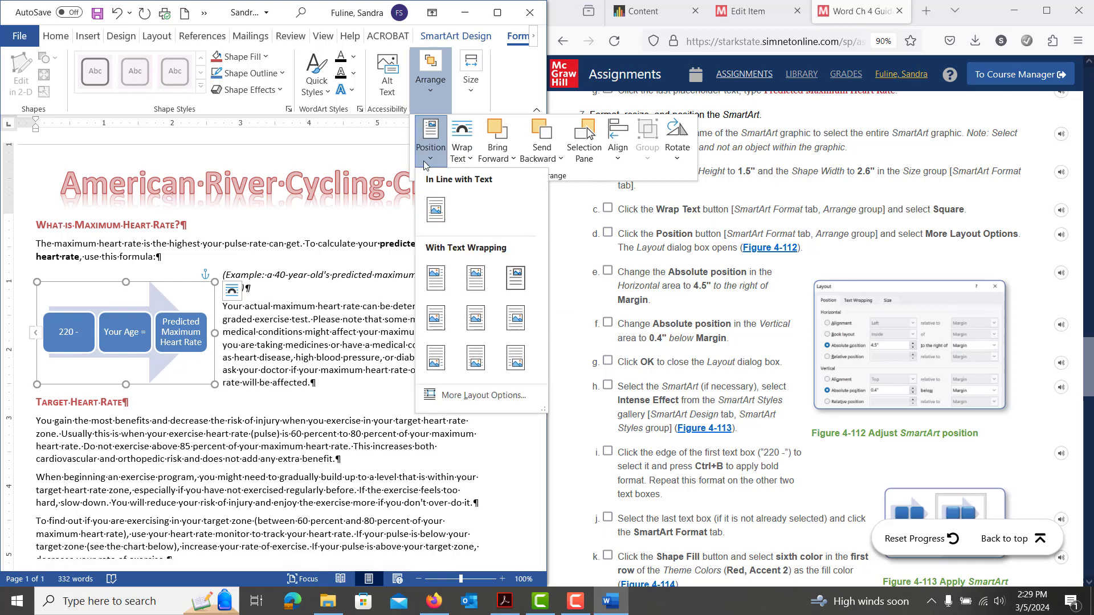
click(452, 401)
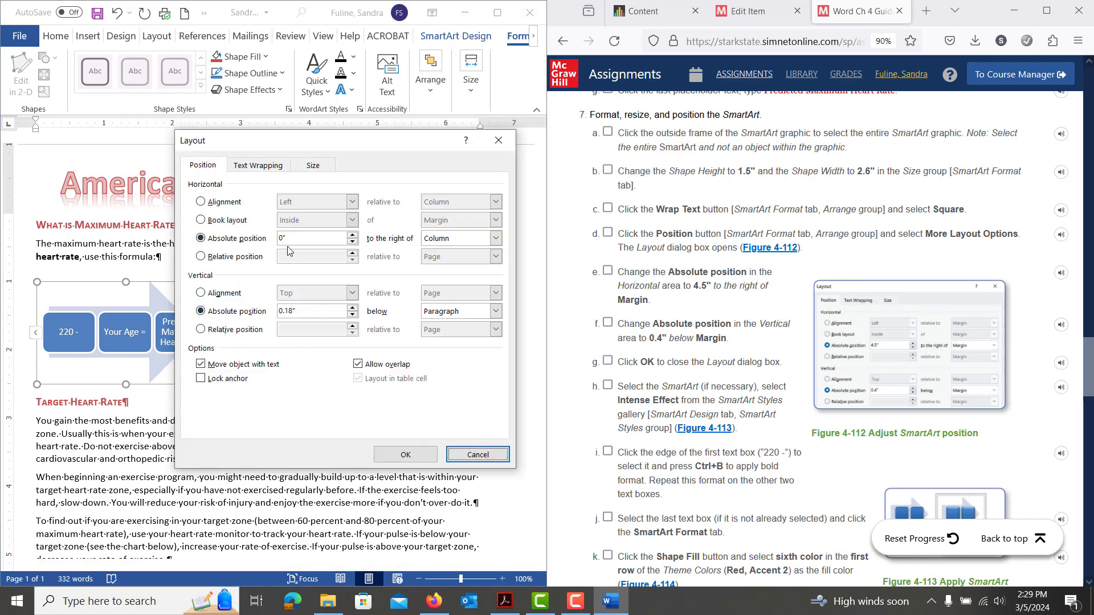
drag(291, 240, 269, 244)
text(4.5)
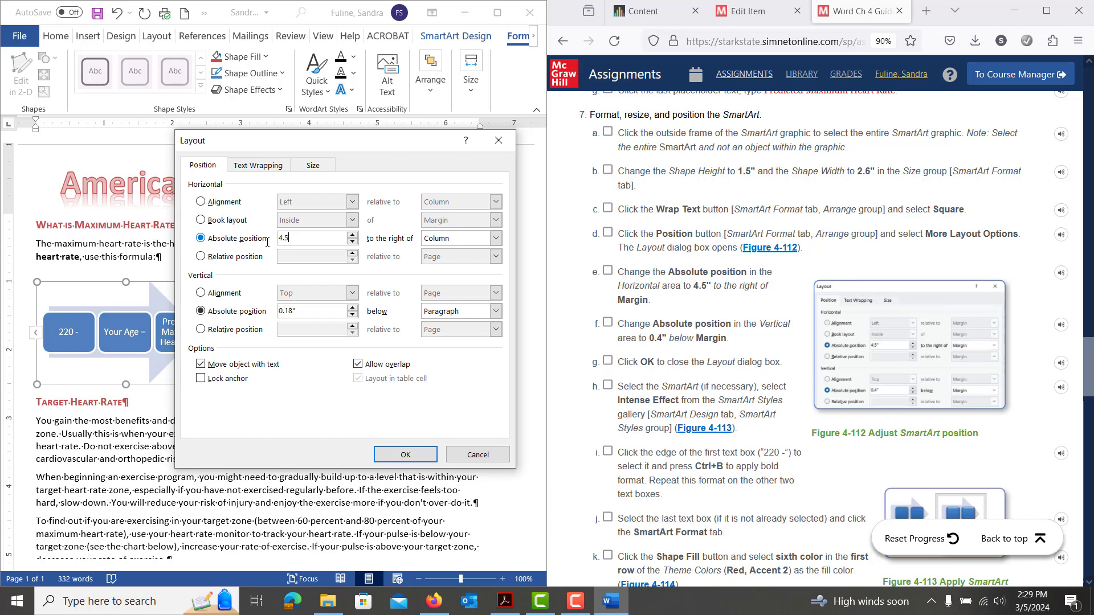
click(495, 238)
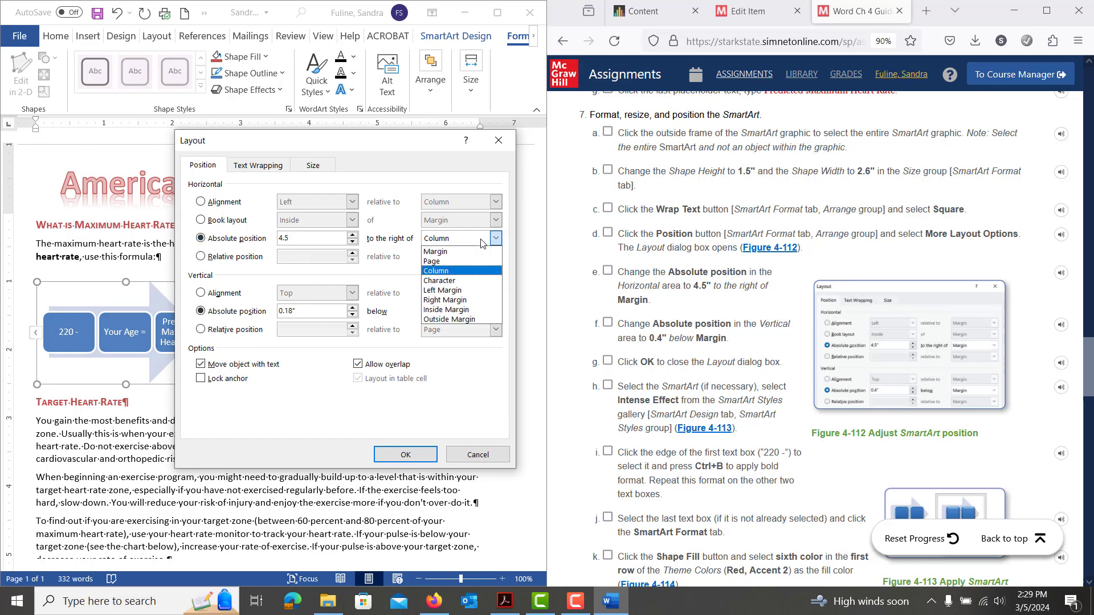
click(471, 256)
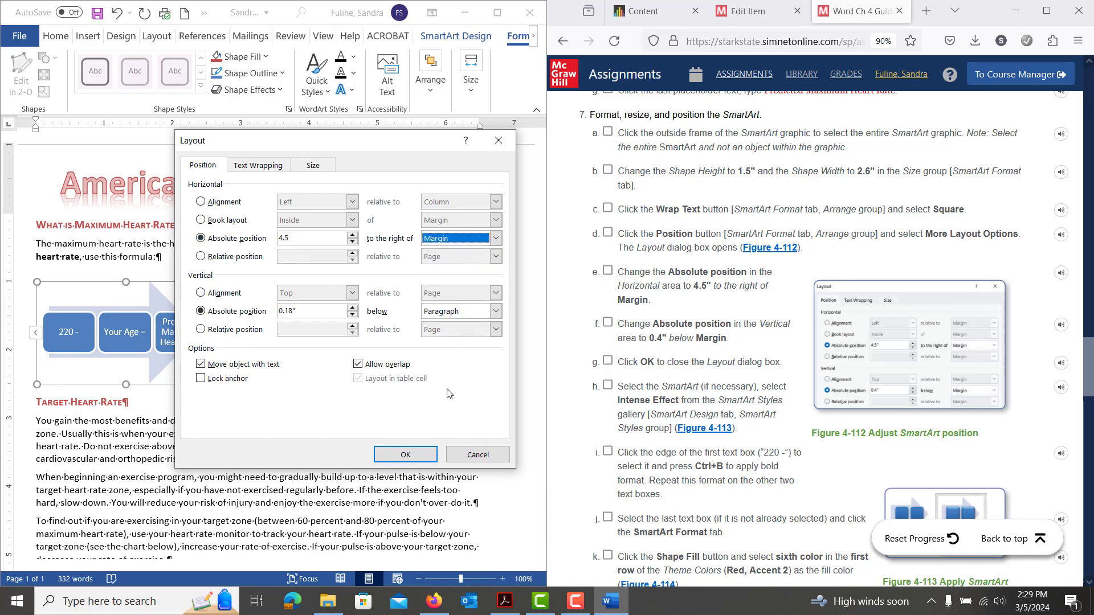
Step: Set the SmartArt's vertical absolute position to 0.4" below Margin and apply the layout settings
click(353, 307)
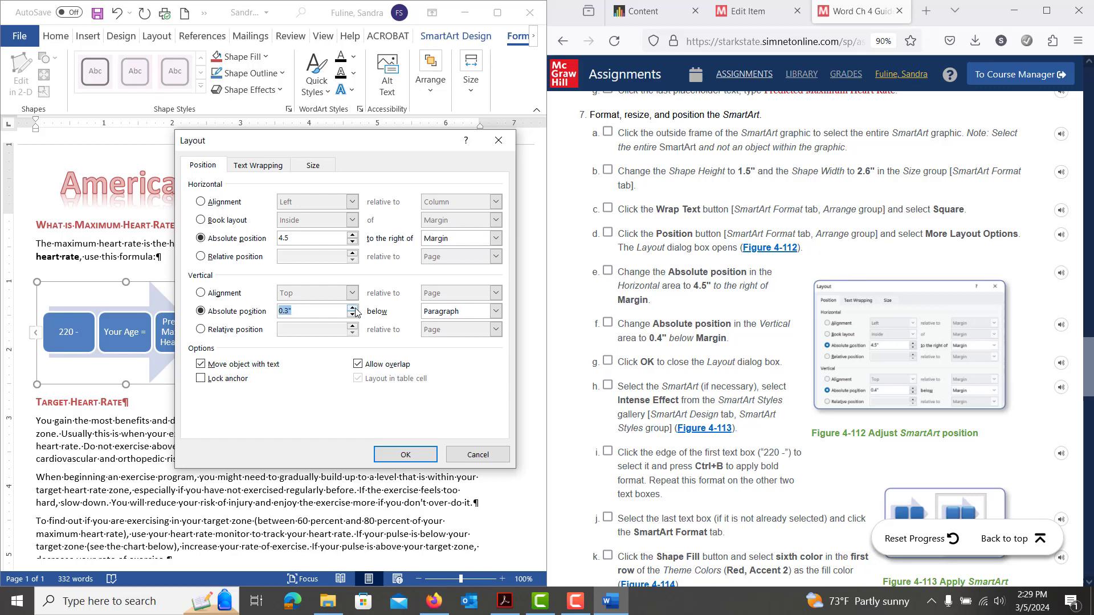
click(463, 311)
click(459, 325)
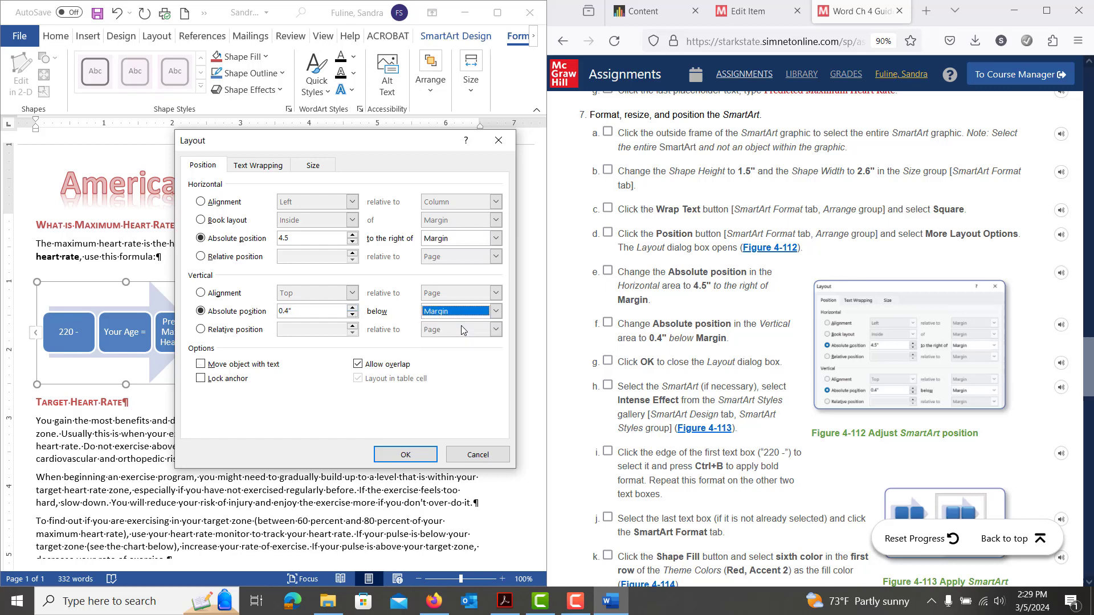
click(405, 454)
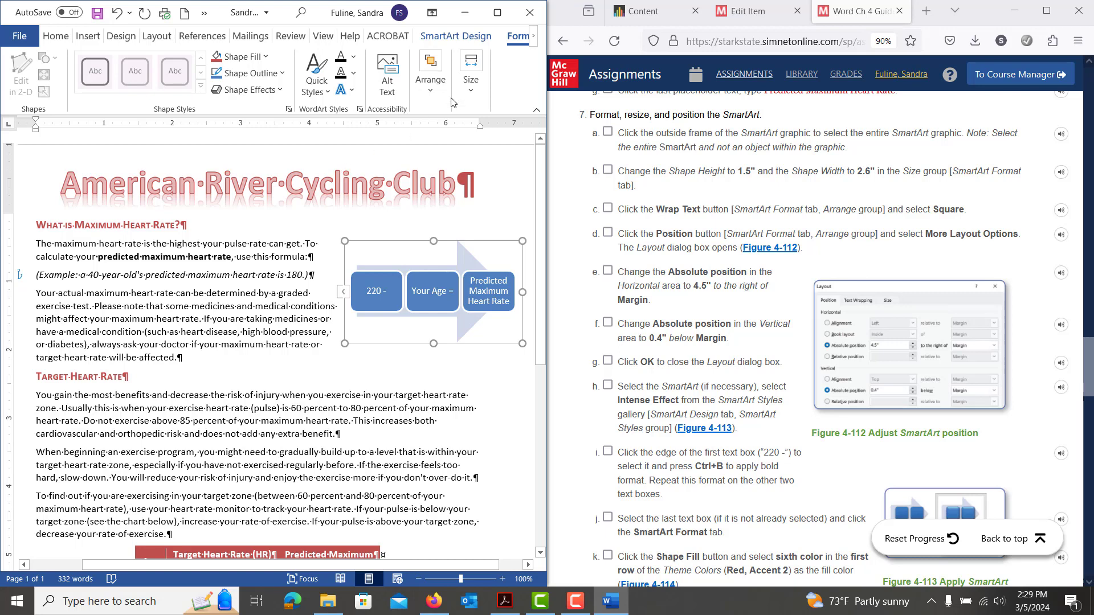
Step: Apply the Intense Effect SmartArt style to the heart rate formula graphic
click(462, 41)
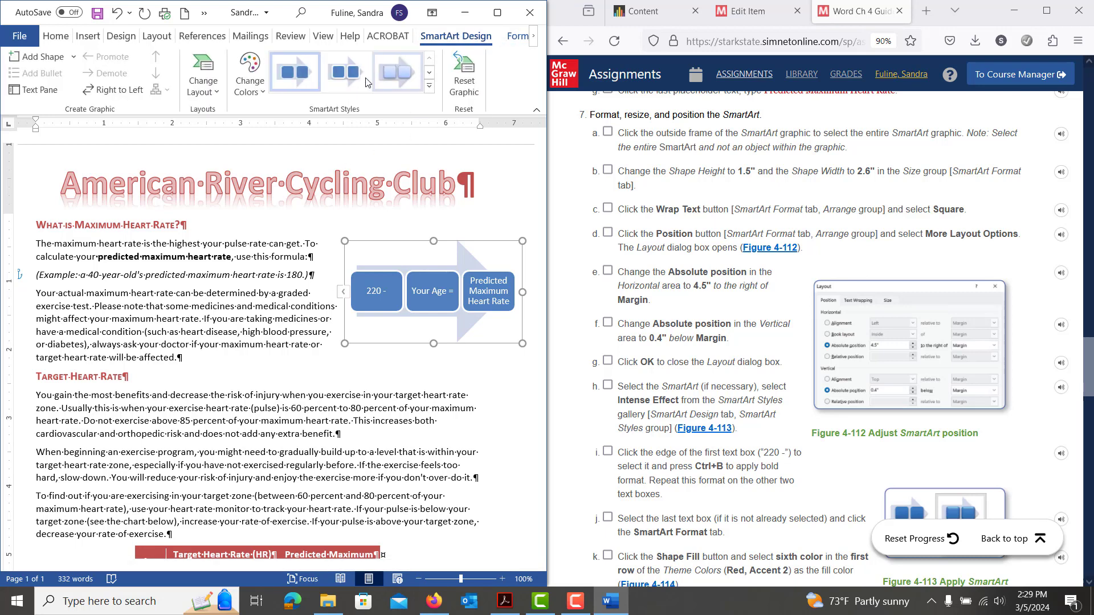
click(429, 87)
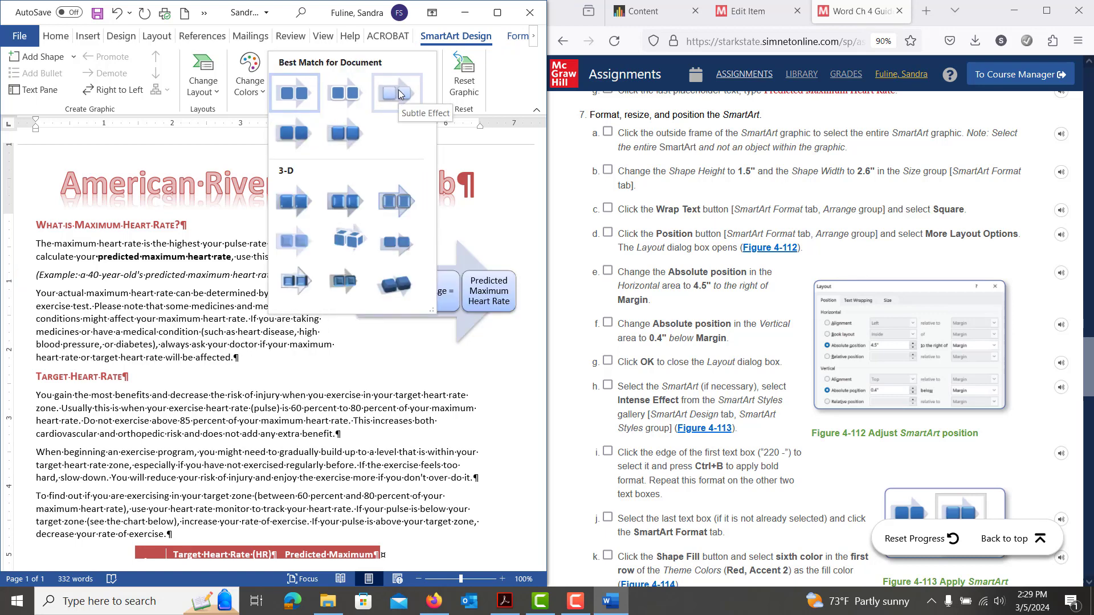
click(346, 132)
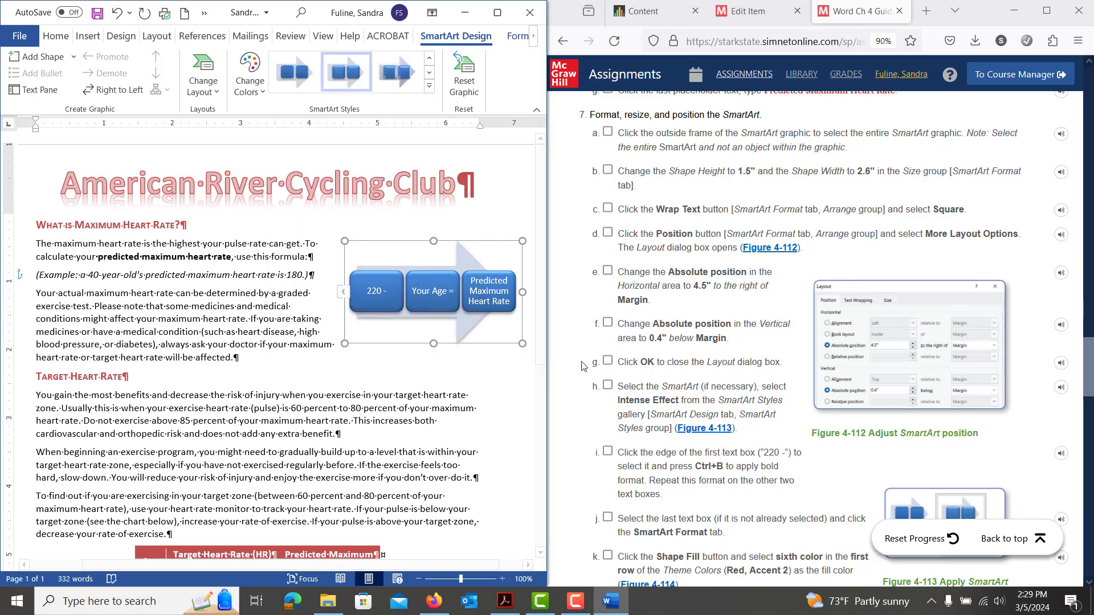
Step: Make the text in all three SmartArt blocks bold
scroll(706, 389, down, 1)
scroll(707, 389, down, 5)
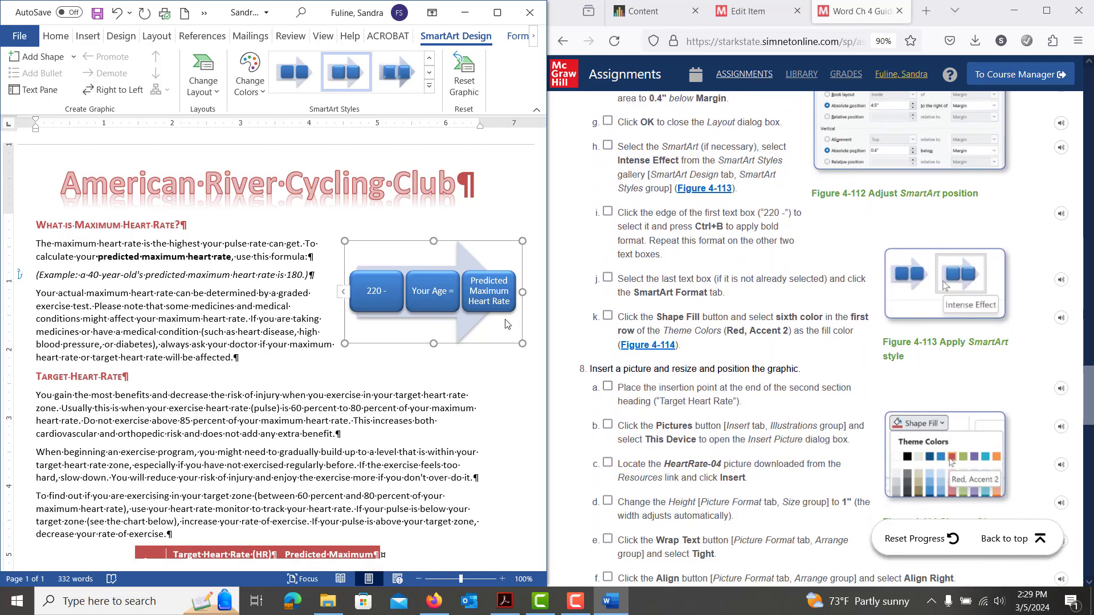
click(390, 274)
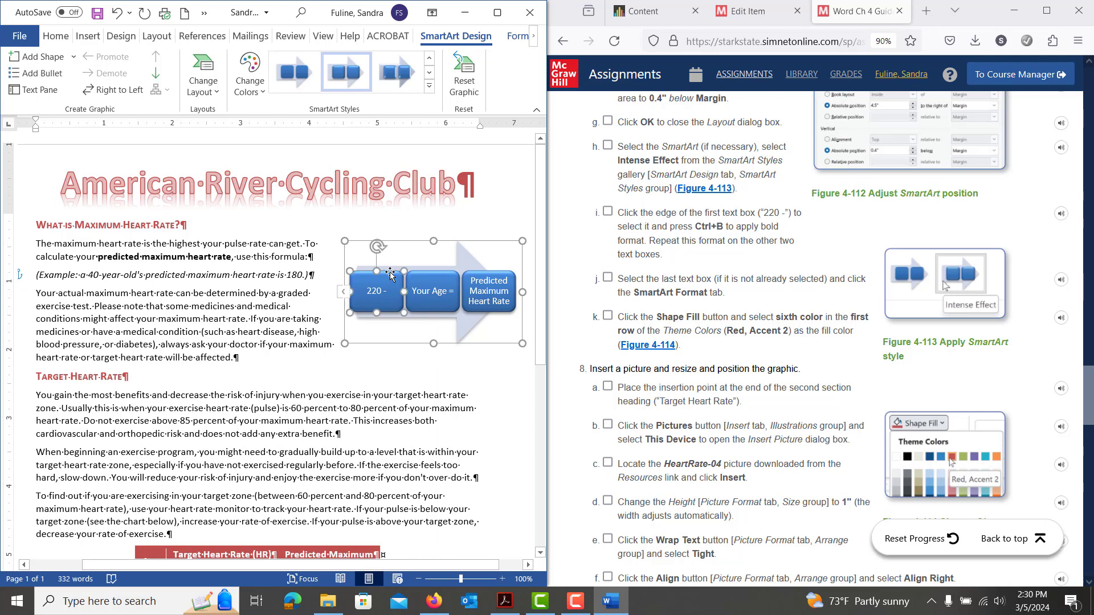
shift+click(440, 280)
shift+click(486, 279)
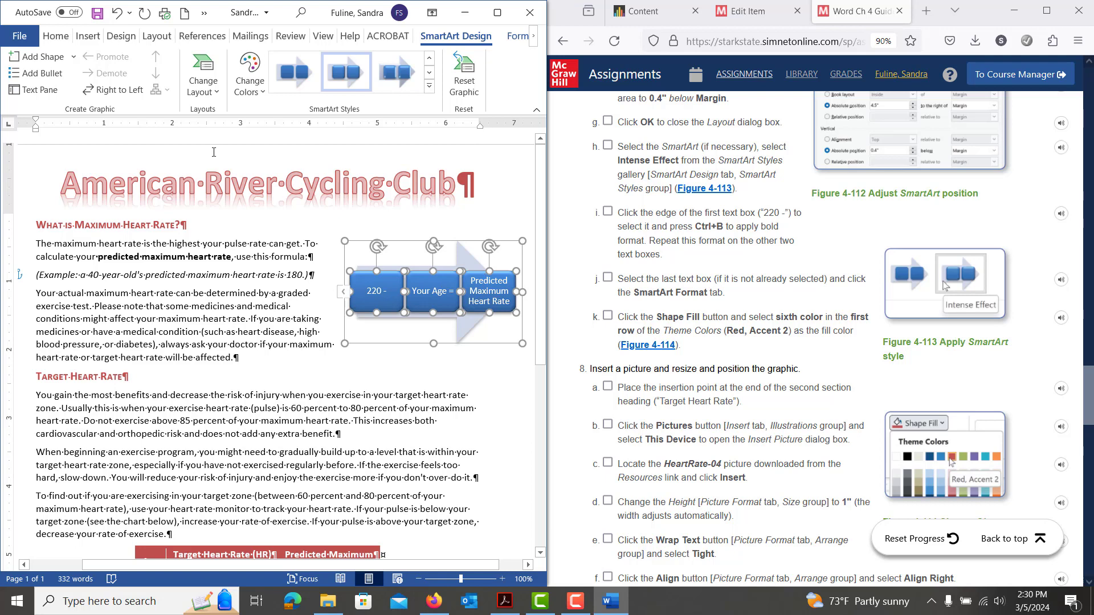
click(56, 35)
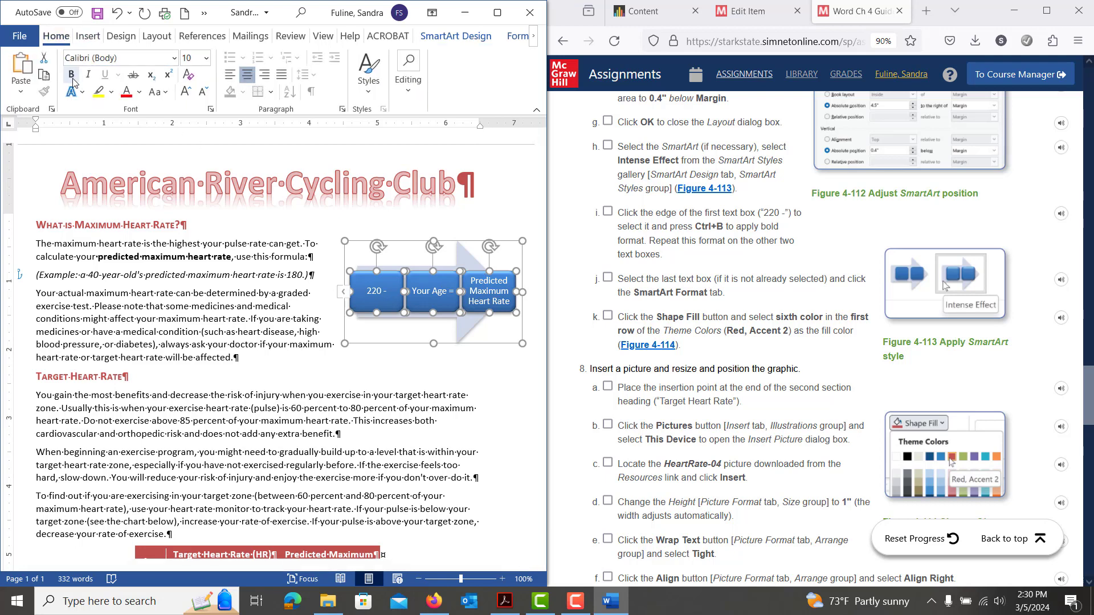
click(72, 76)
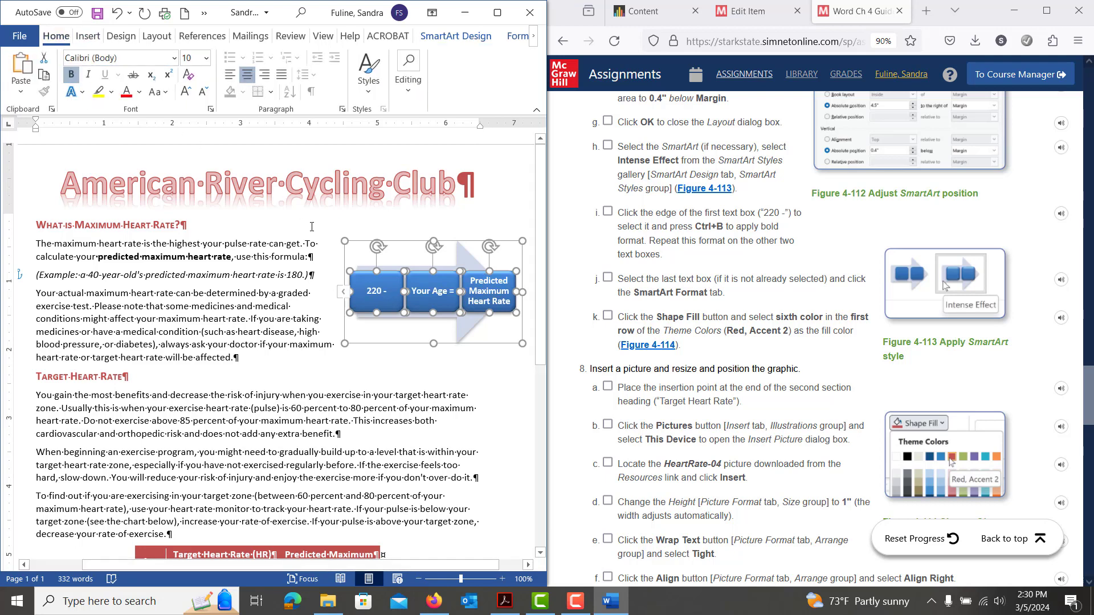
Step: Fill the SmartArt's last block, "Predicted Maximum Heart Rate", with the theme color Red, Accent 2
click(481, 285)
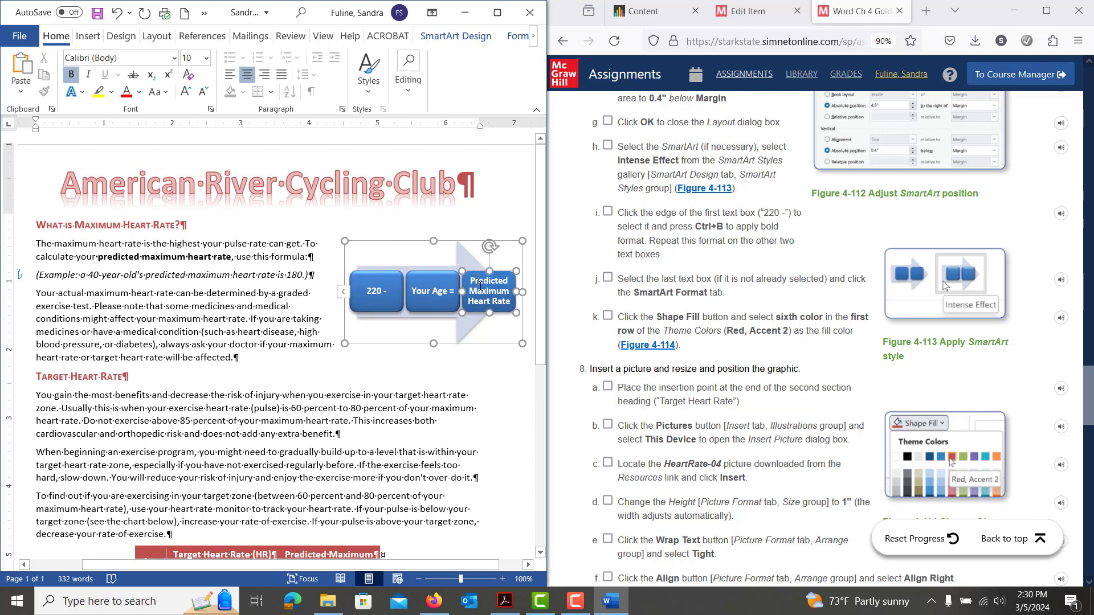
click(473, 273)
click(513, 38)
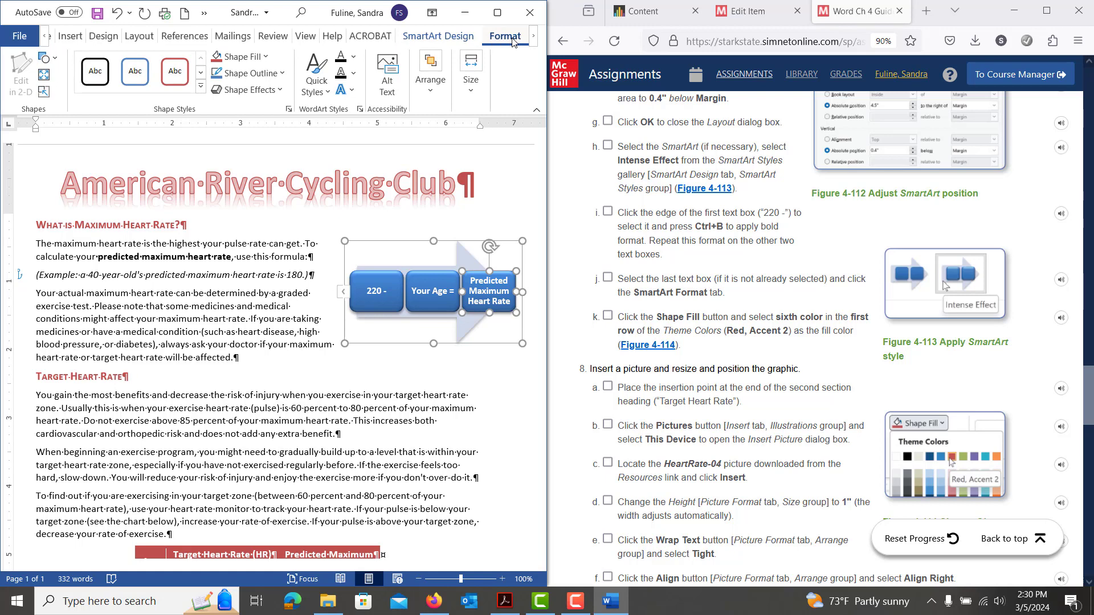
click(265, 57)
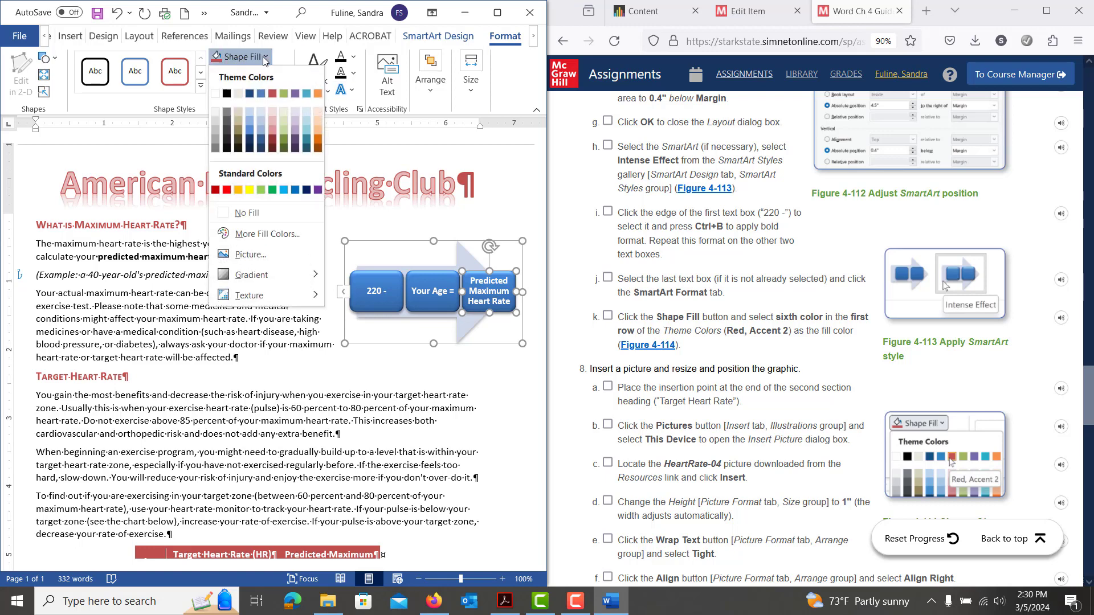
click(273, 94)
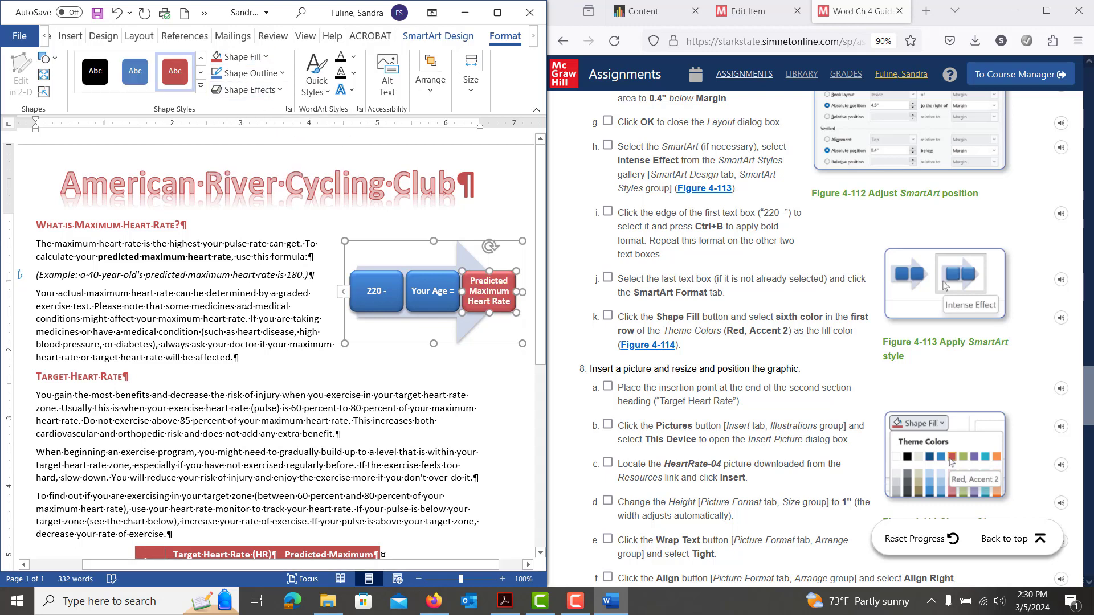
Step: Place the insertion point at the end of the "Target Heart Rate" heading and start inserting a picture from this device
scroll(245, 305, down, 2)
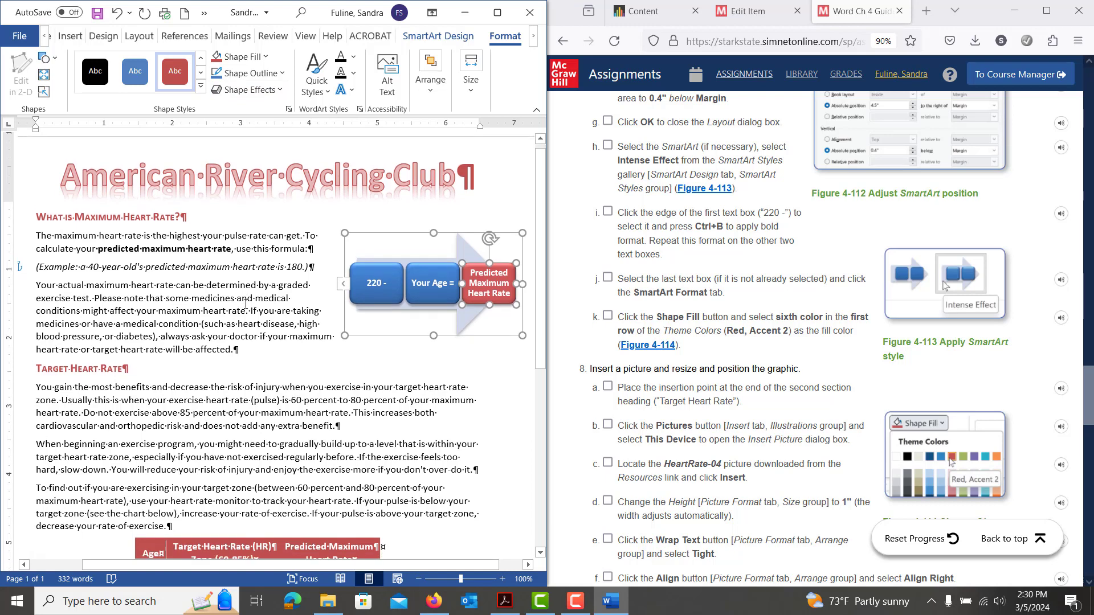
click(128, 323)
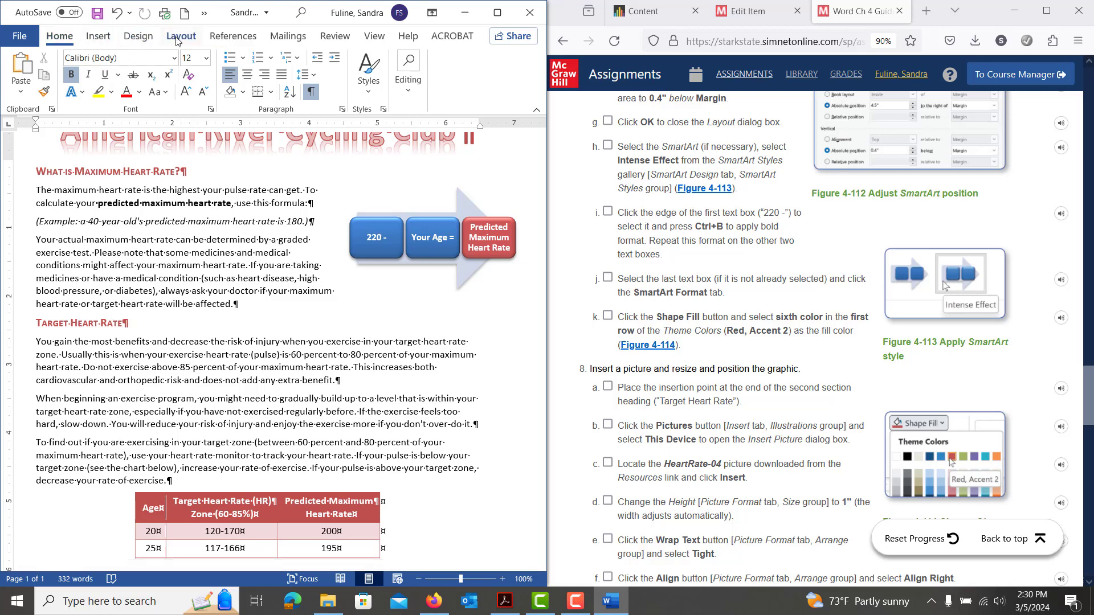
click(108, 39)
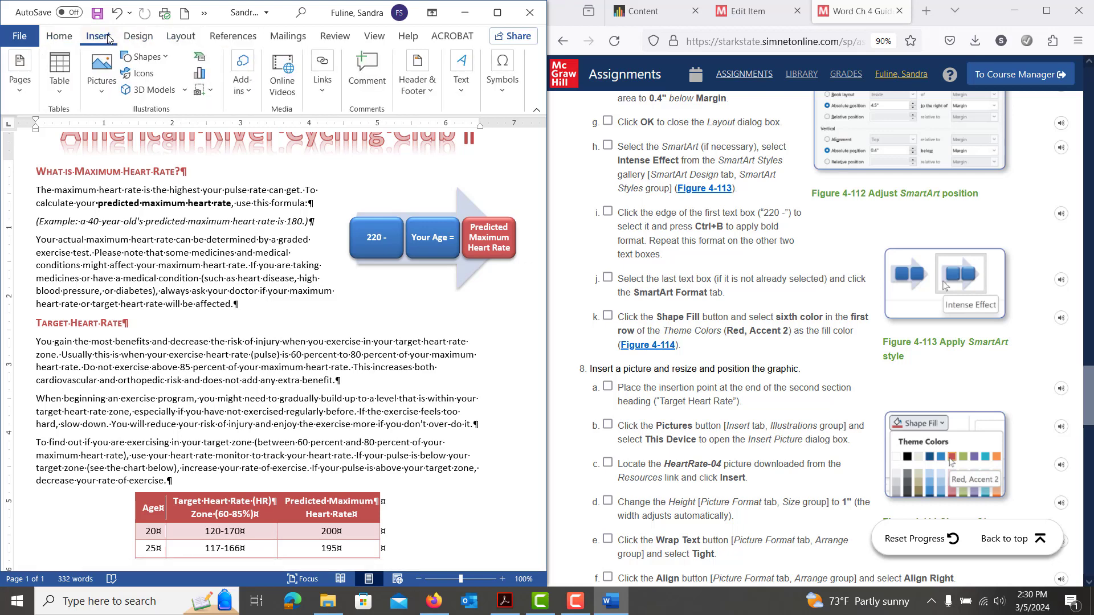
click(101, 80)
click(117, 136)
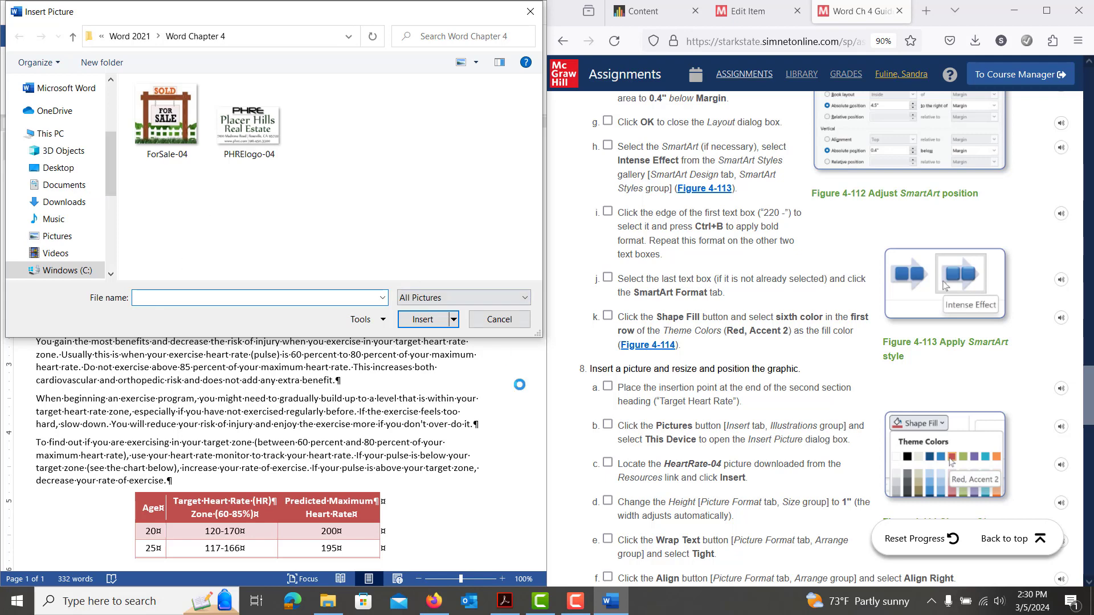
Step: Download the HeartRate-04.png picture from the assignment's Resources link and copy it into the Word Chapter 4 folder
scroll(710, 511, down, 2)
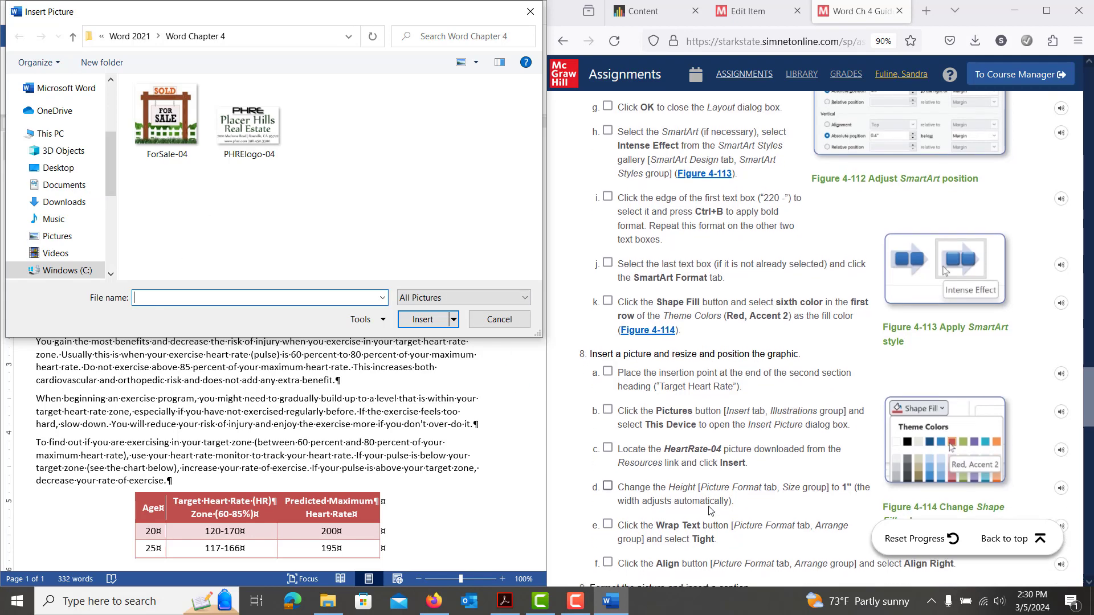
scroll(710, 511, down, 4)
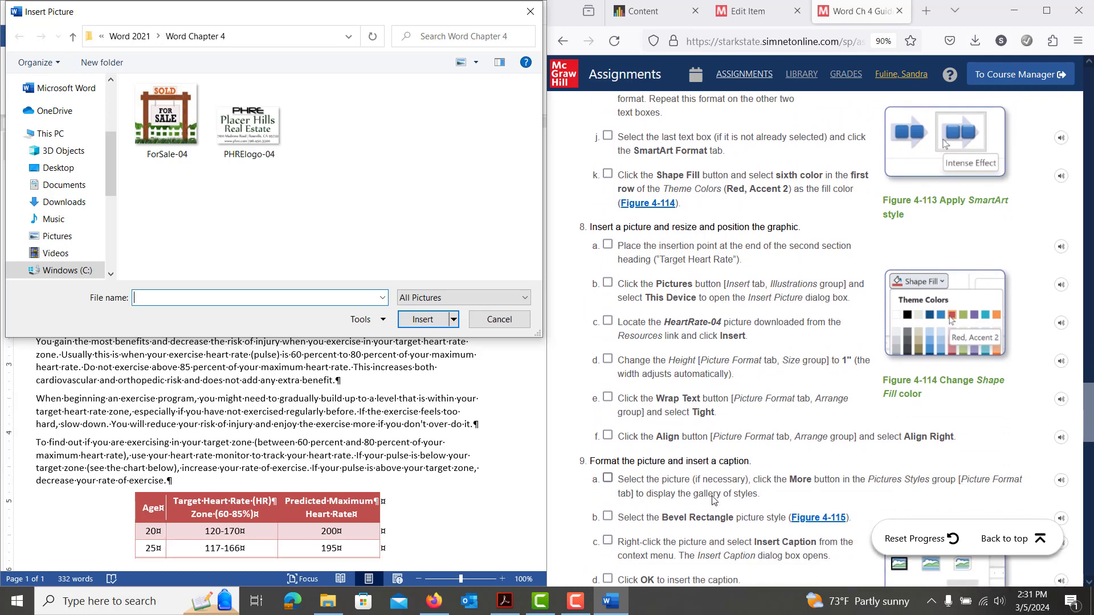
scroll(714, 499, down, 1)
scroll(713, 499, up, 1)
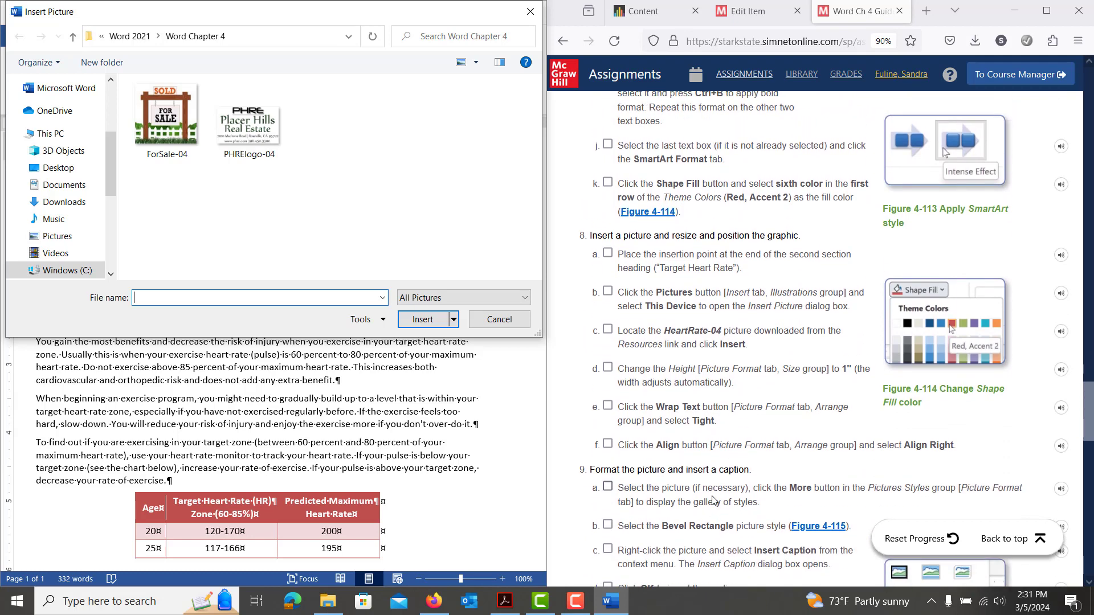
scroll(712, 500, up, 15)
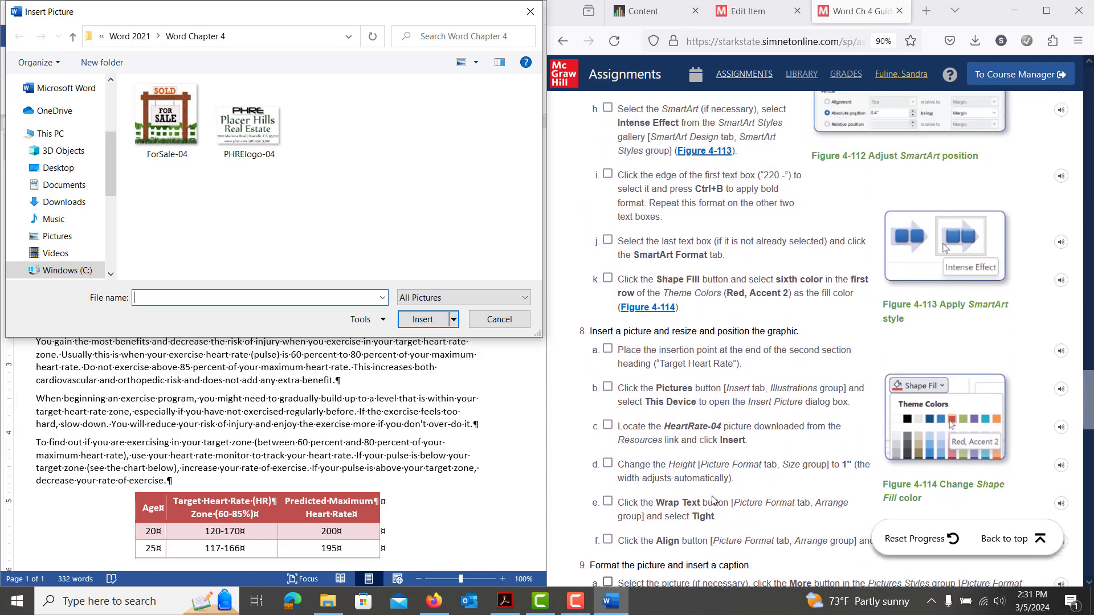
scroll(713, 499, up, 15)
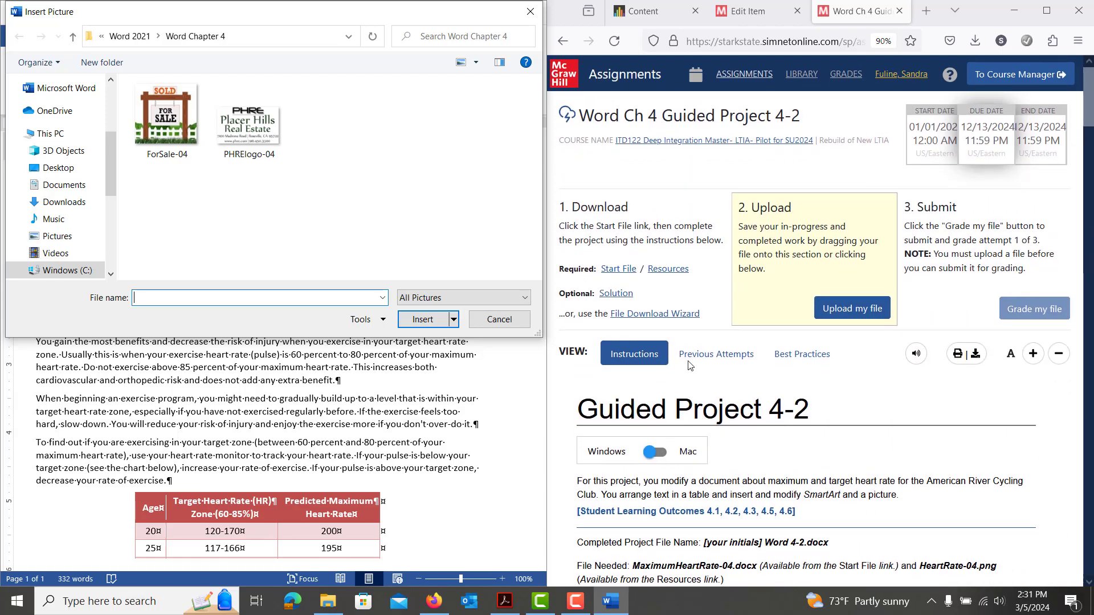
click(678, 274)
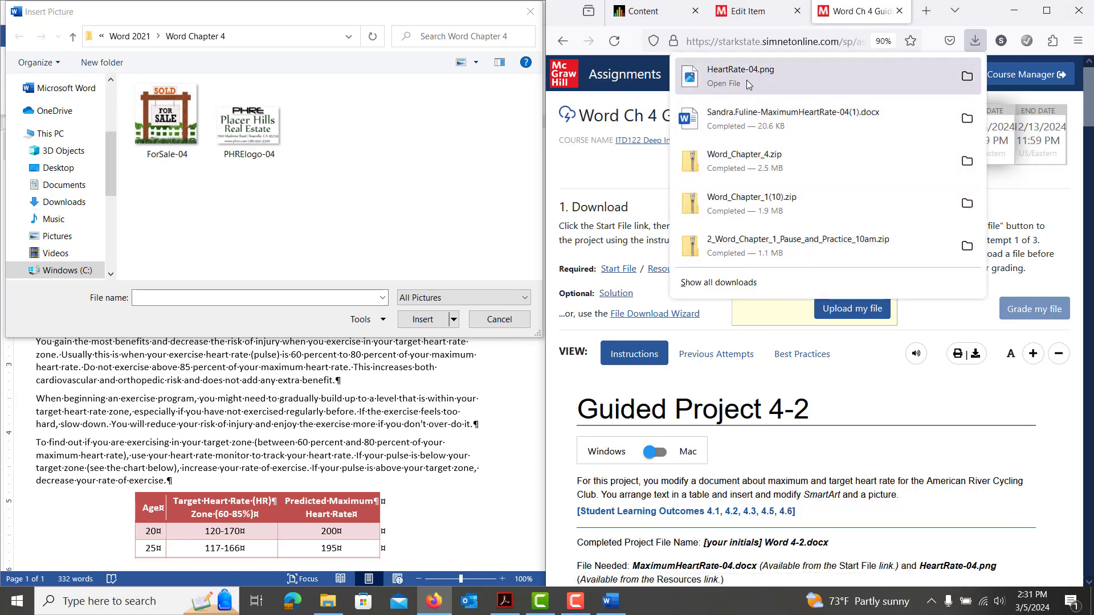
drag(748, 85, 420, 181)
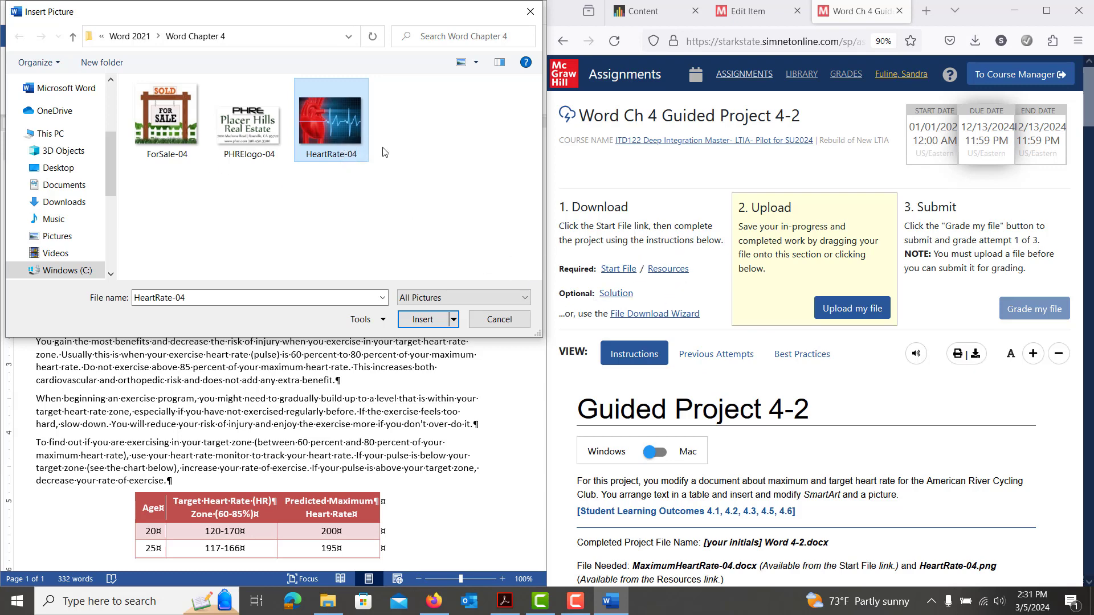
Step: Insert the HeartRate-04 picture at the "Target Heart Rate" heading and set its height to 1"
double_click(333, 121)
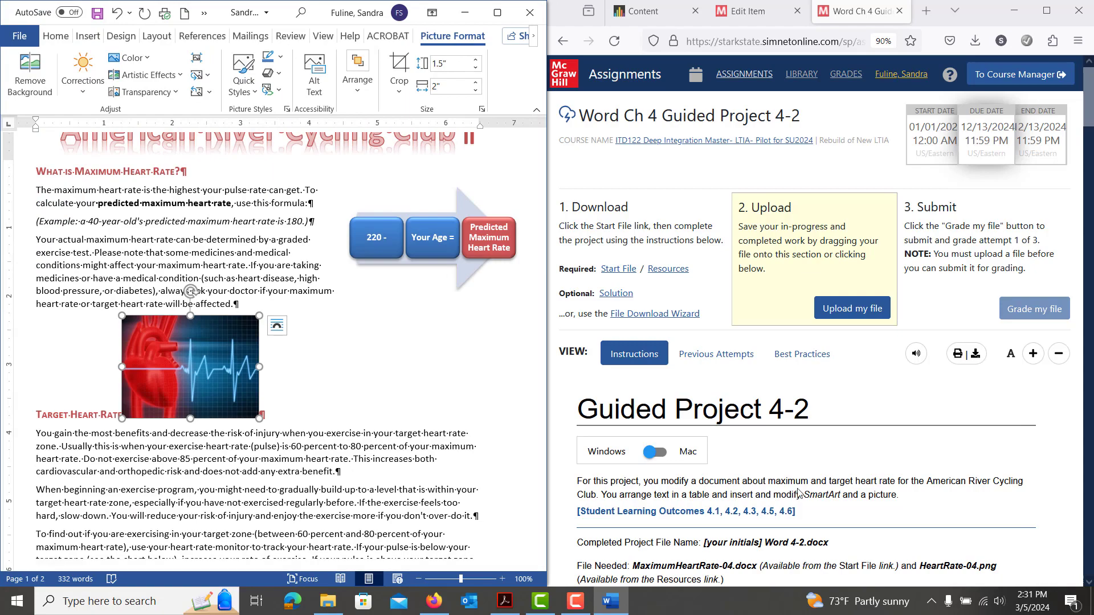
scroll(798, 493, down, 20)
scroll(798, 494, down, 15)
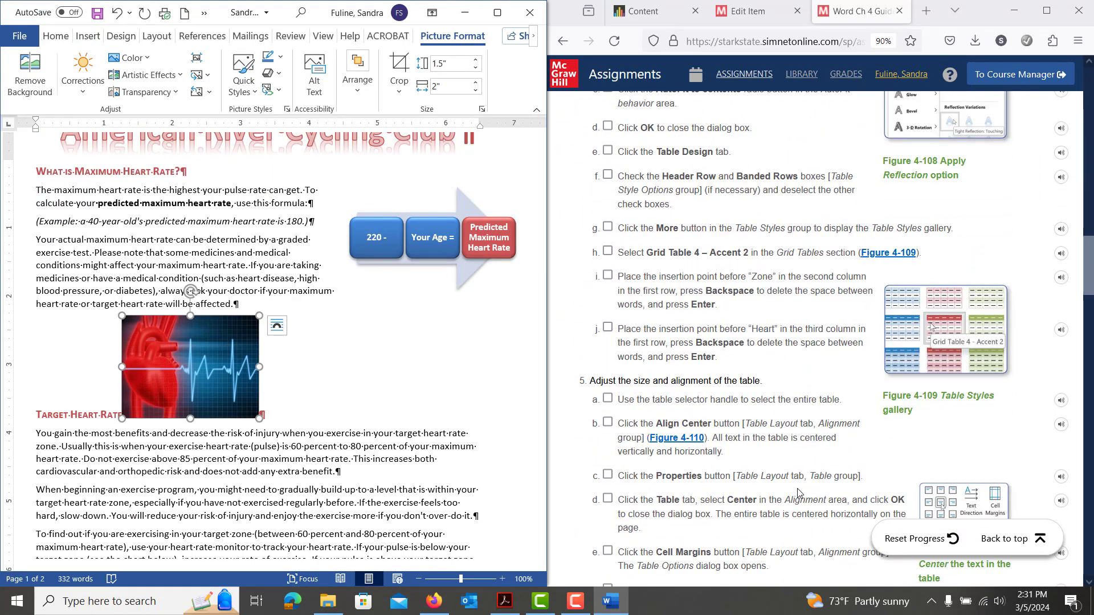
scroll(798, 493, down, 12)
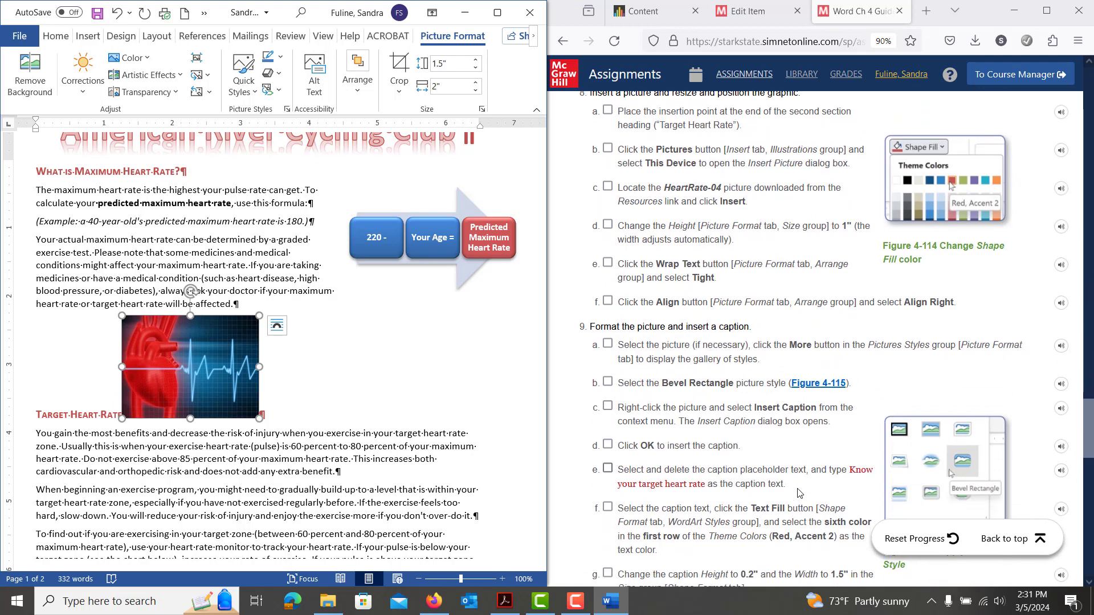
scroll(799, 493, up, 3)
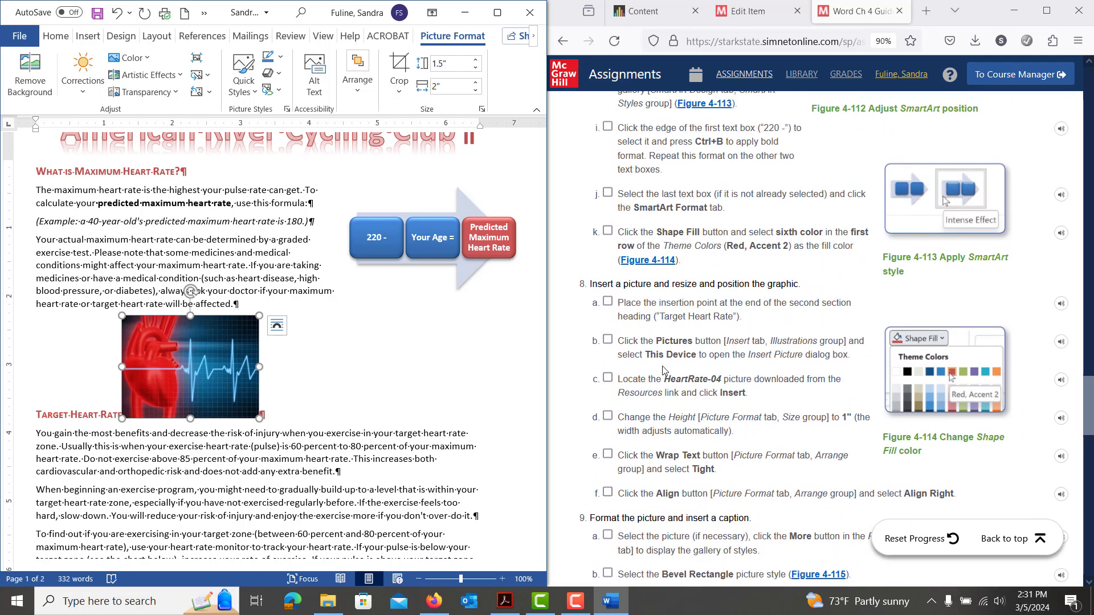
scroll(662, 370, down, 2)
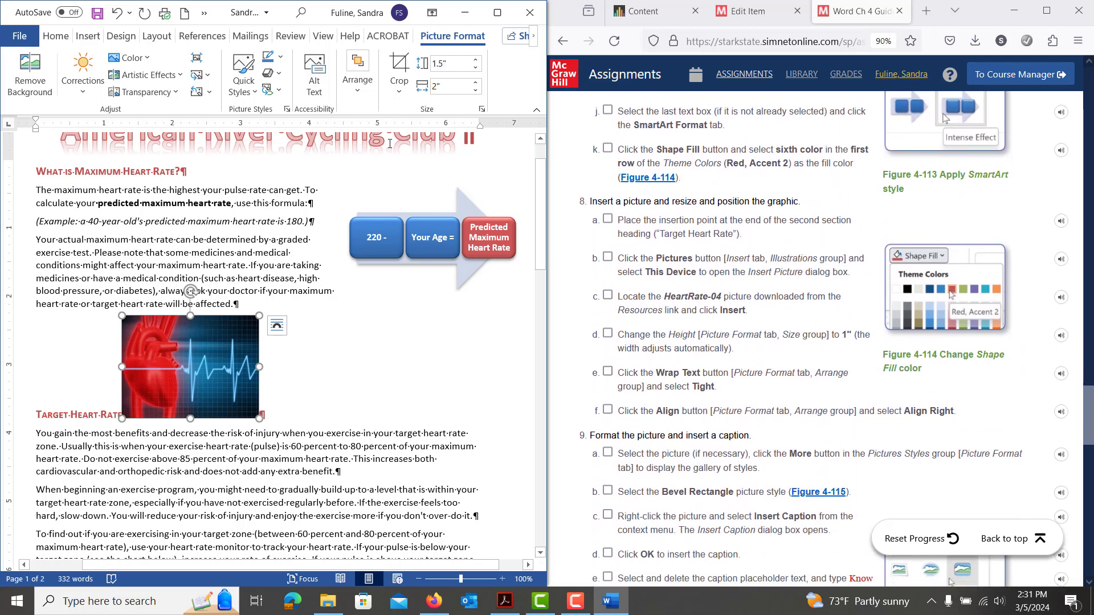
click(476, 68)
click(476, 69)
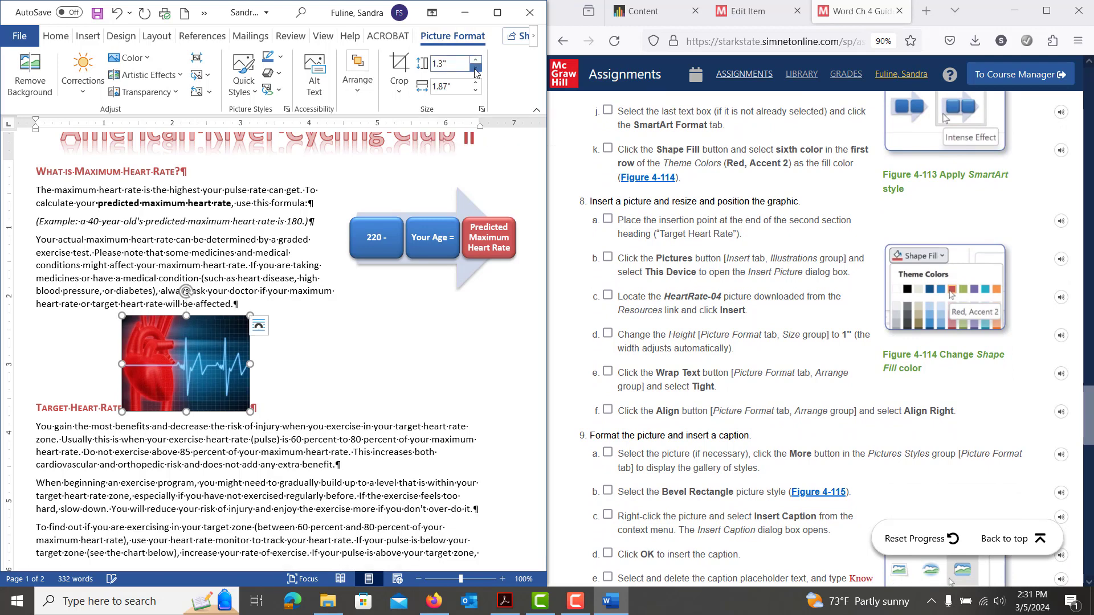
click(476, 68)
click(476, 68)
click(476, 68)
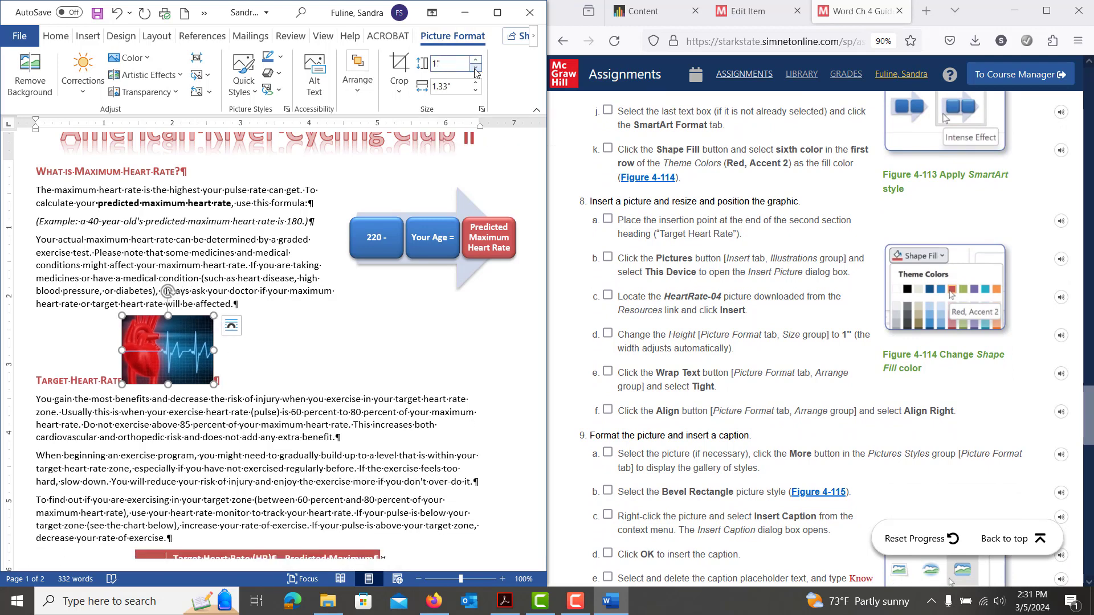
Step: Set the heart rate picture's text wrapping to Tight and align it right relative to the margin
click(358, 85)
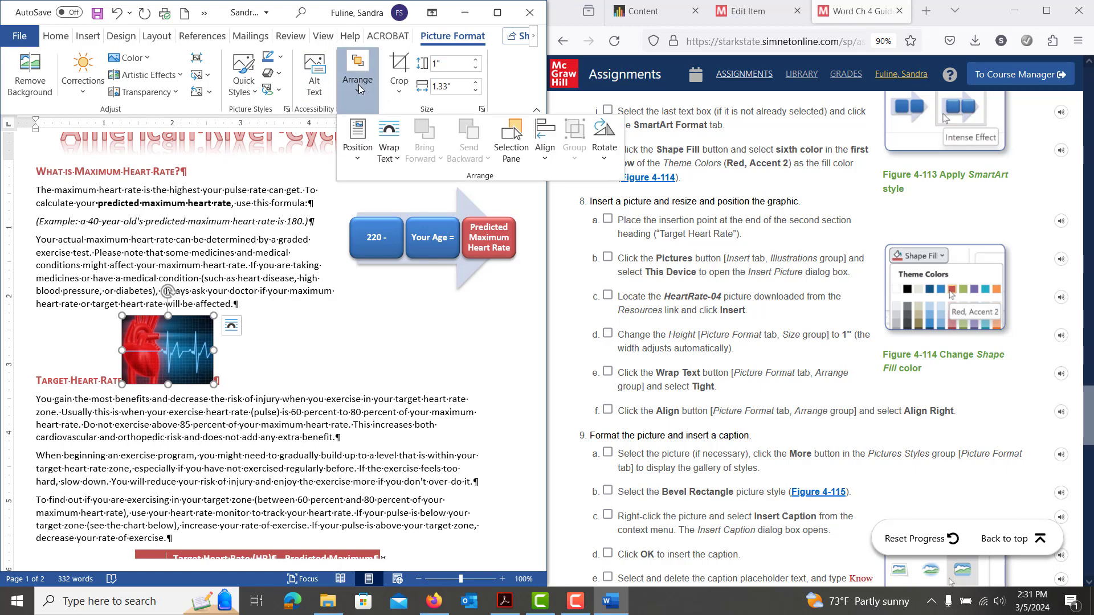
click(389, 140)
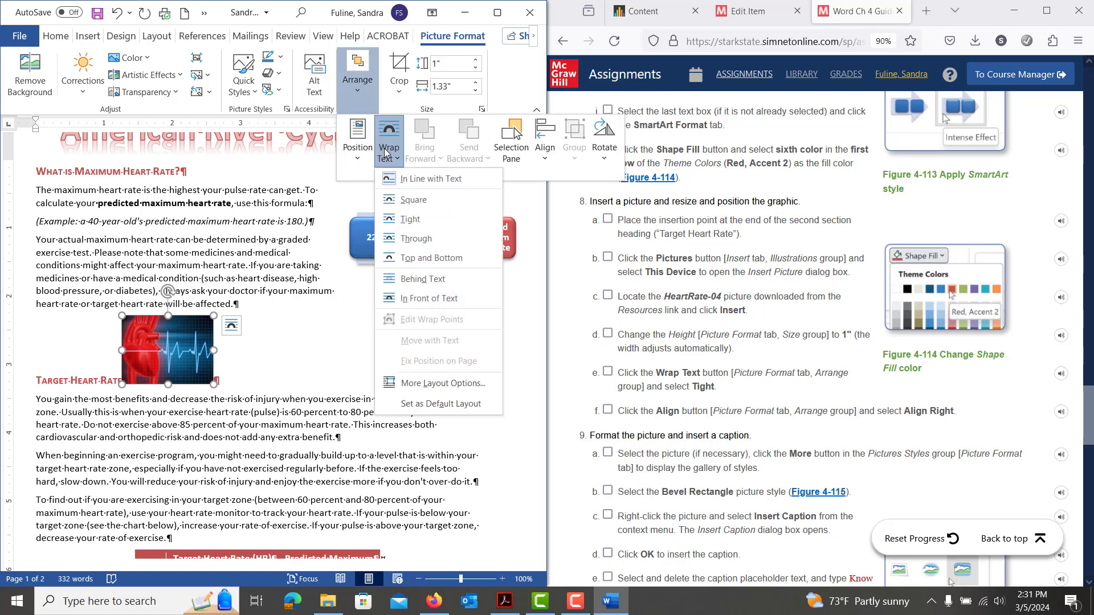
click(412, 219)
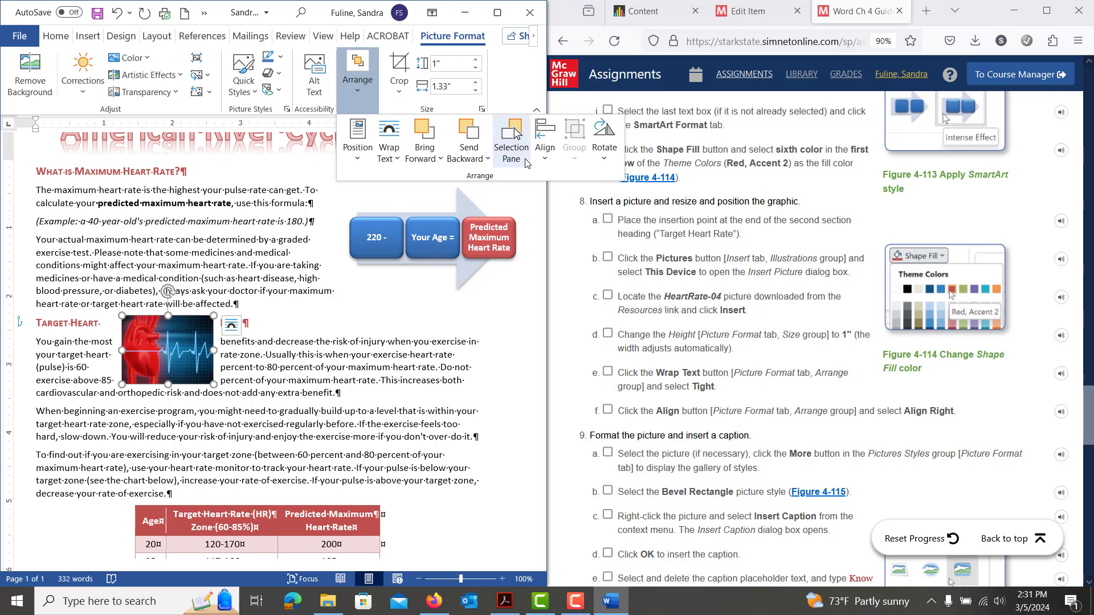
click(545, 145)
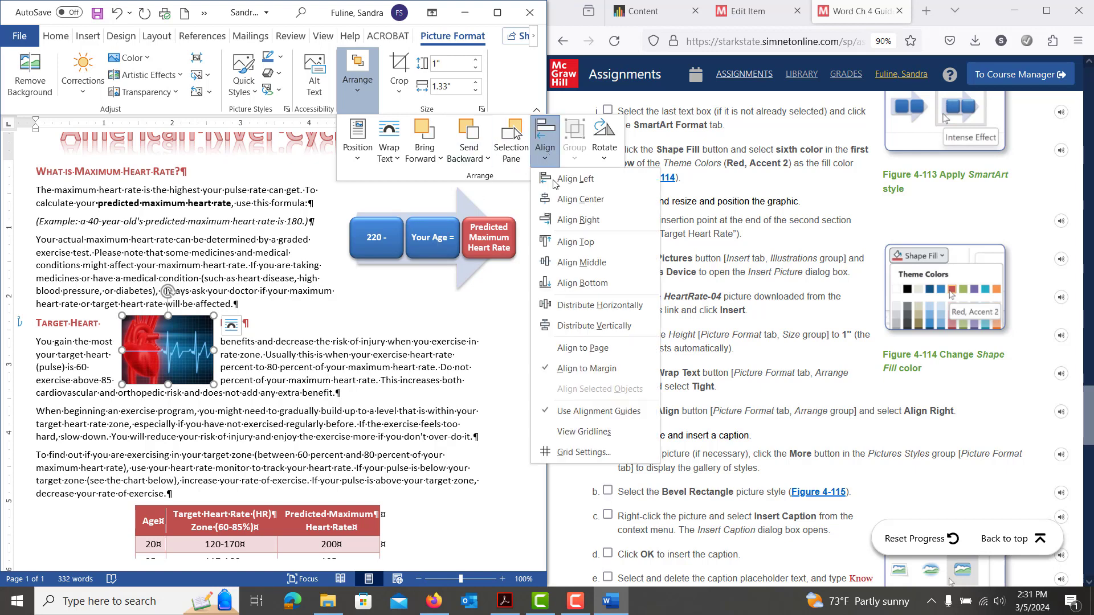
click(567, 220)
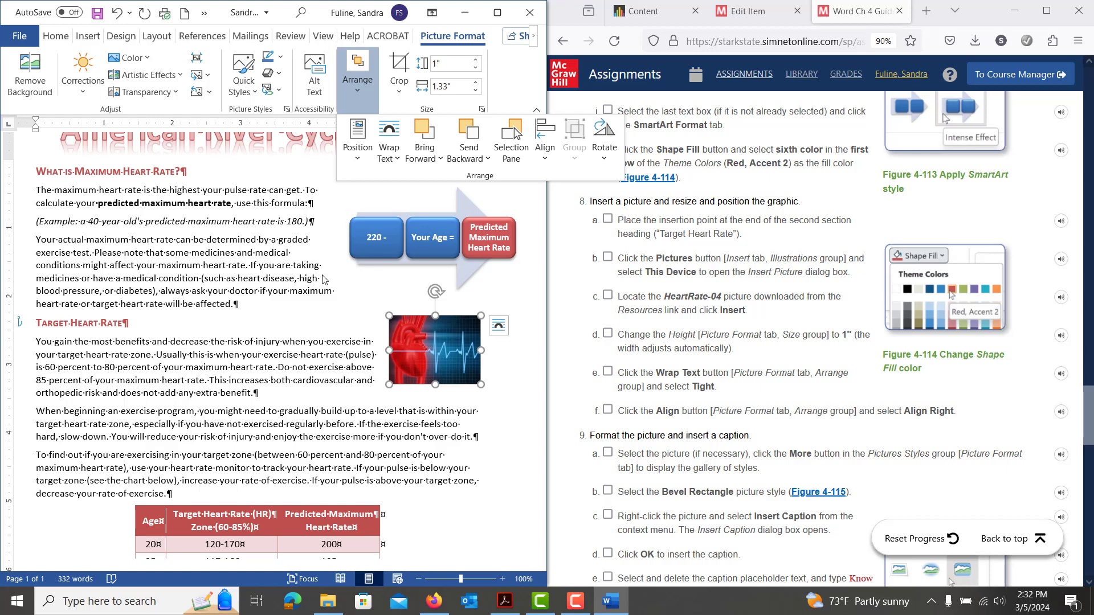
Step: Apply the Bevel Rectangle style to the heart rate picture and insert a caption below it with the default settings
click(238, 91)
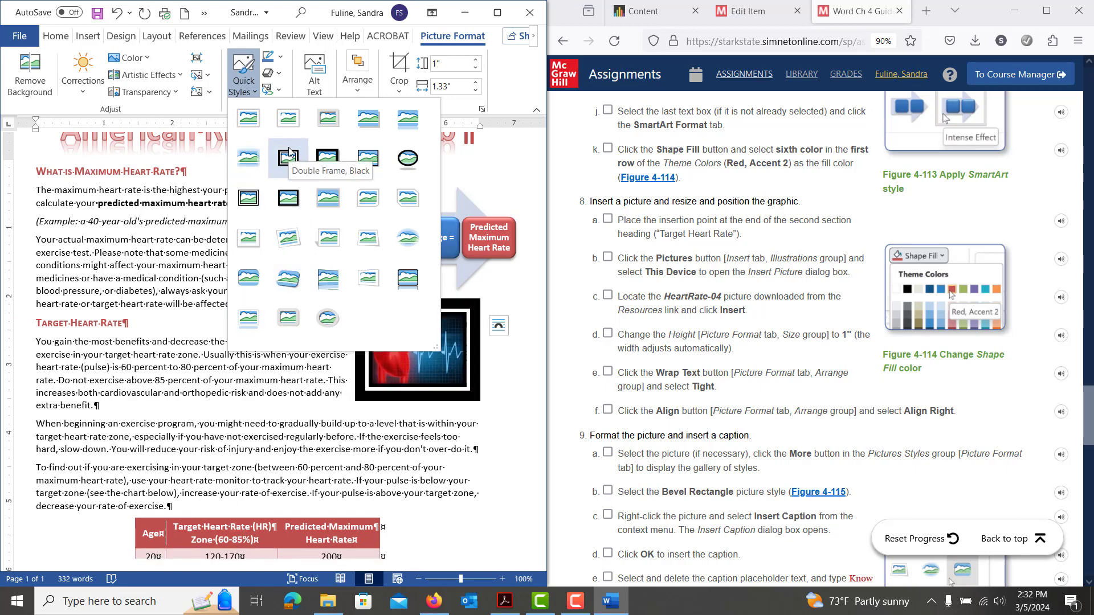
click(253, 280)
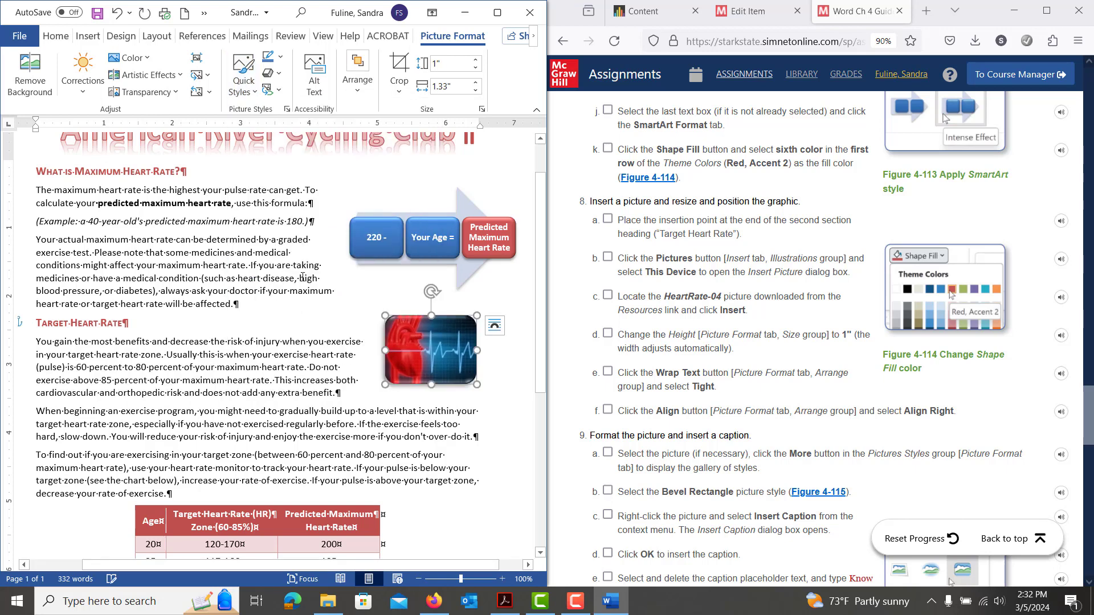
right_click(419, 339)
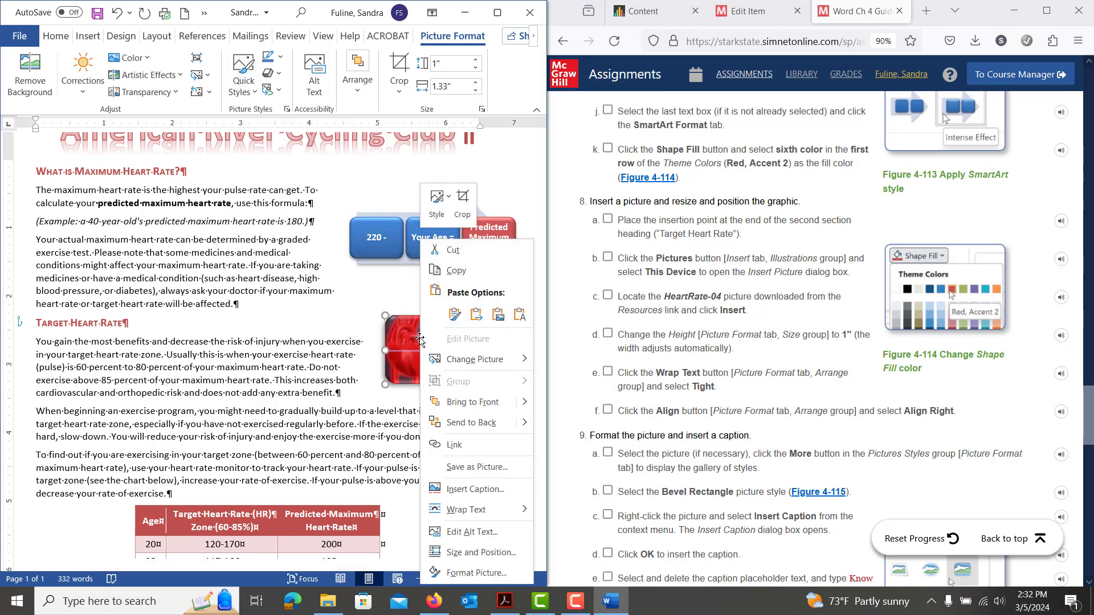
click(470, 490)
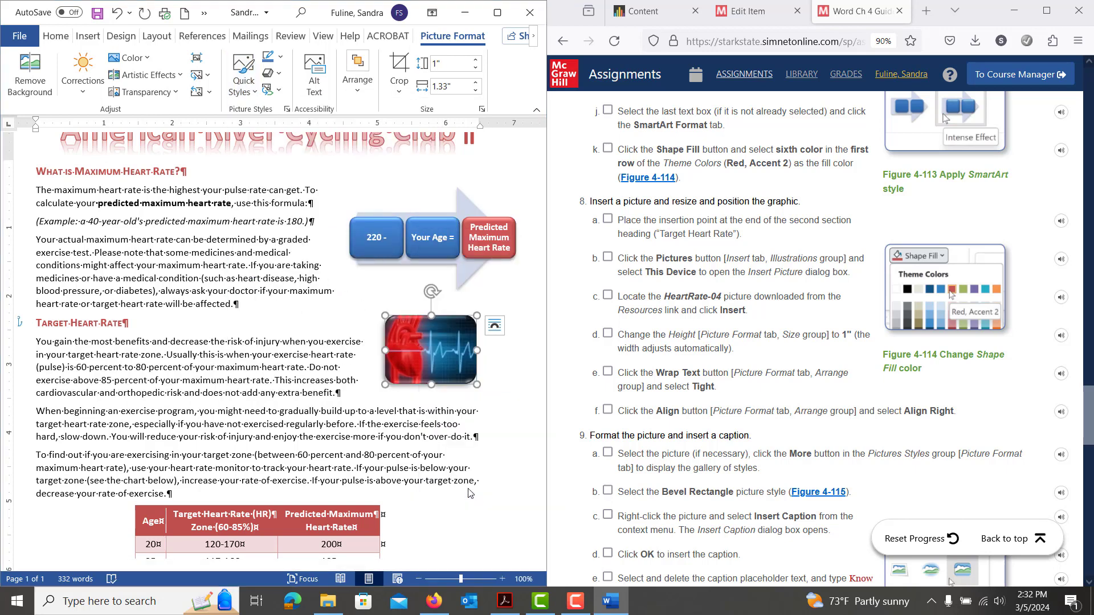
click(290, 357)
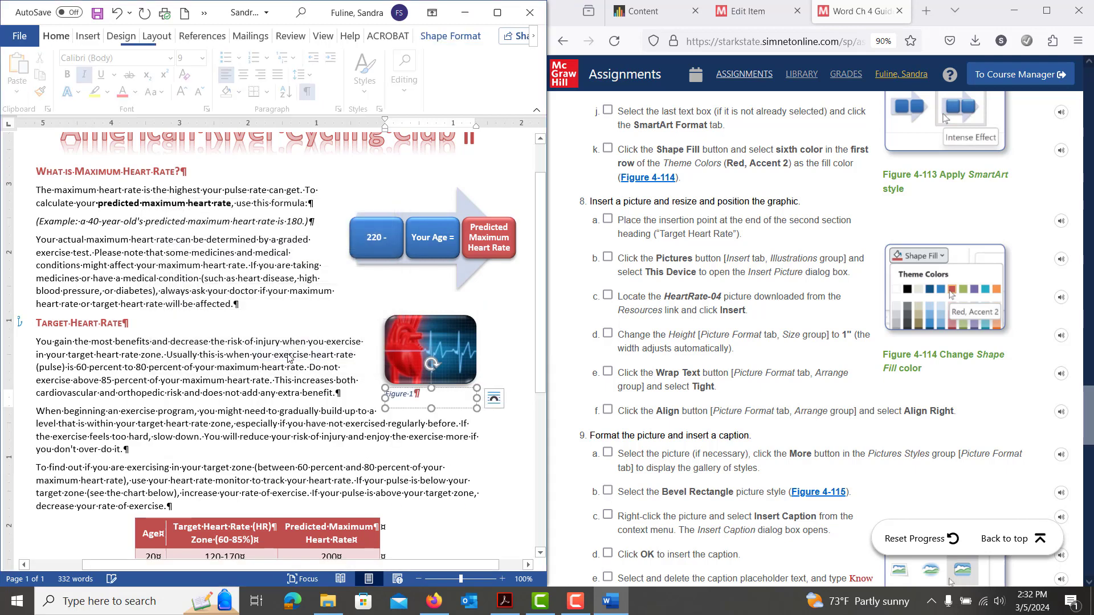
Step: Replace the picture caption's placeholder text with "Know Your Target heart rate"
key(BackSpace)
key(BackSpace)
key(BackSpace)
key(BackSpace)
key(BackSpace)
key(BackSpace)
key(BackSpace)
key(BackSpace)
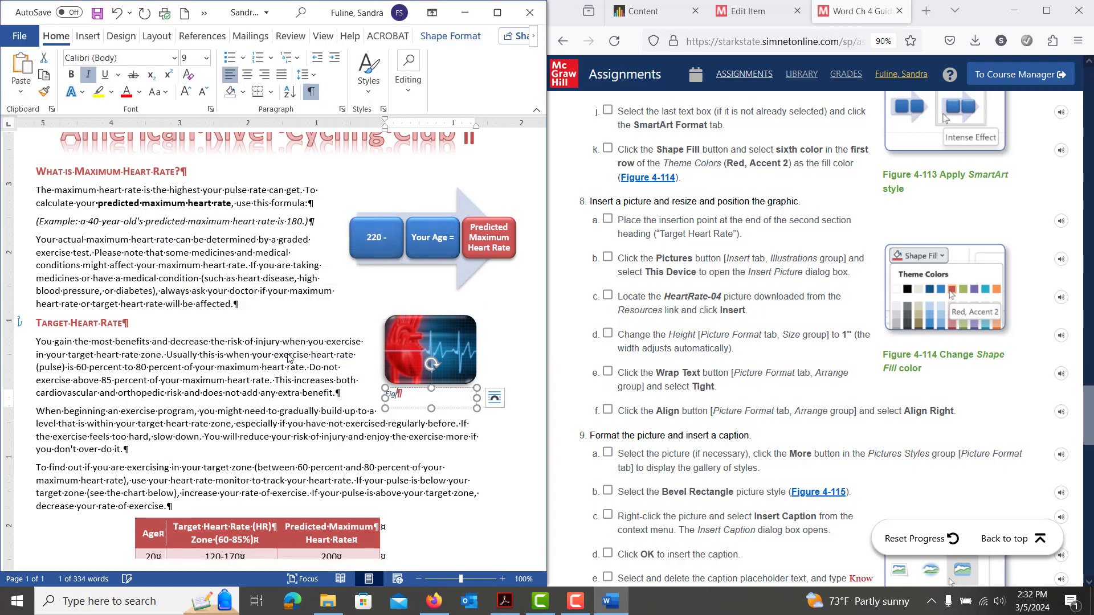
text(Know )
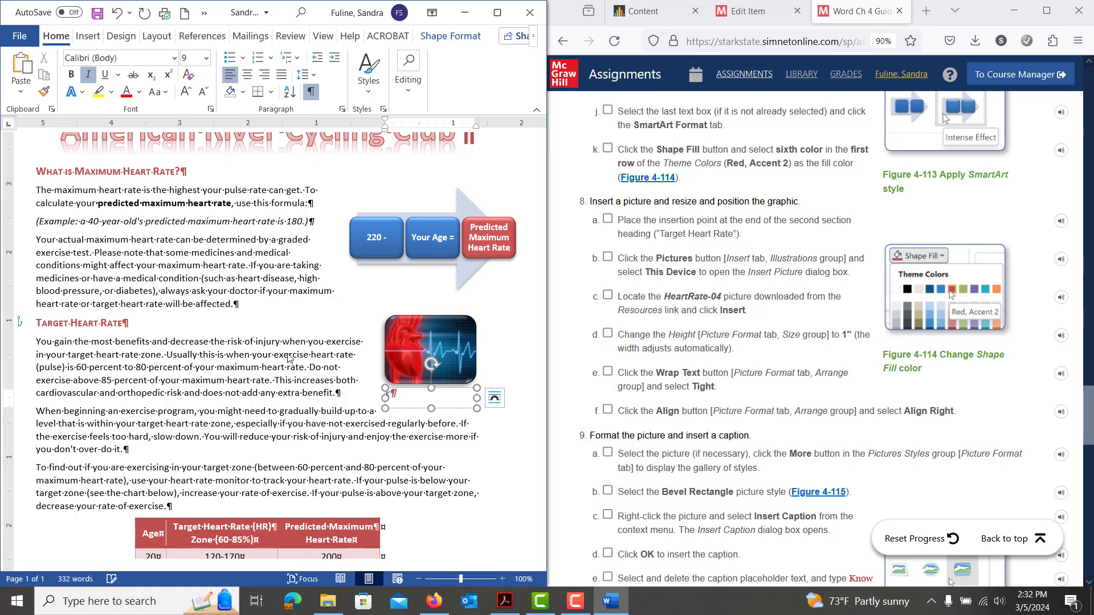
text(Your Target heart rate)
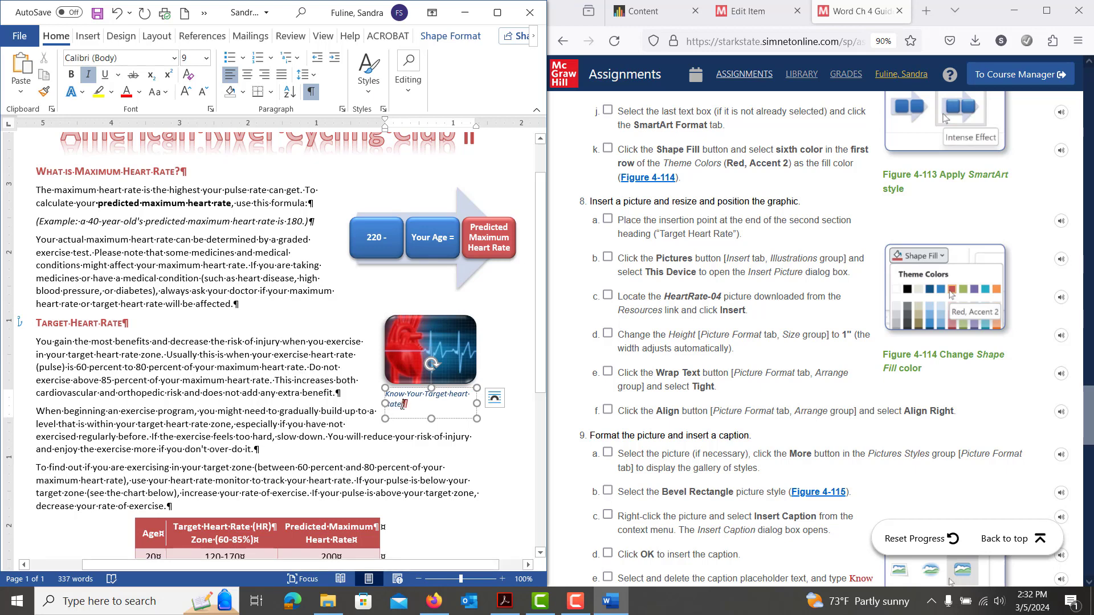
Step: Change the picture caption's words "Your Target" to lowercase, matching the wording in the instructions
drag(402, 404, 385, 393)
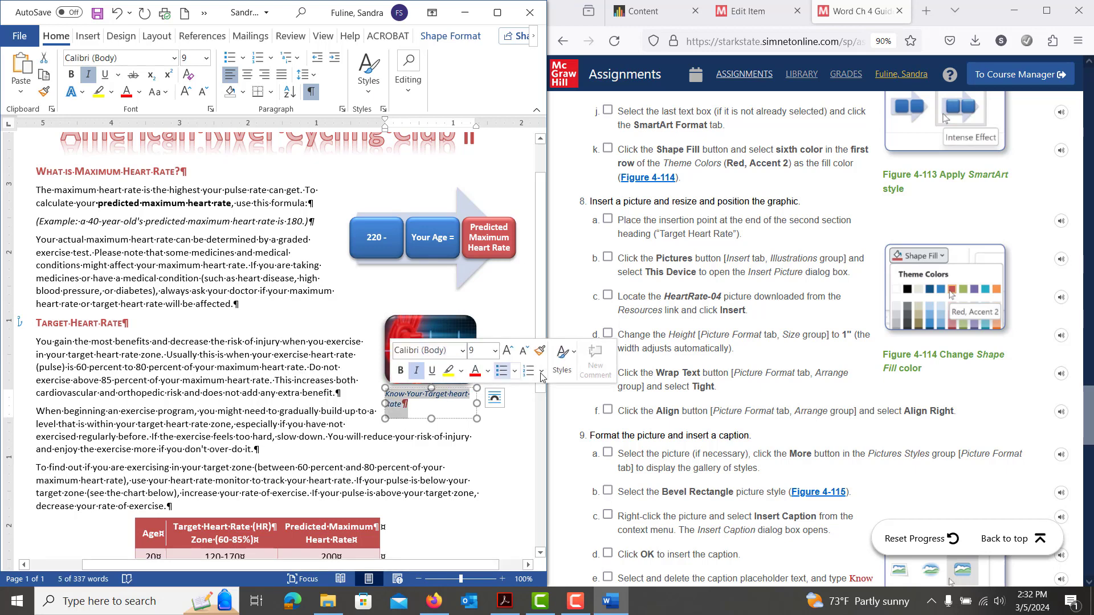
scroll(648, 393, down, 4)
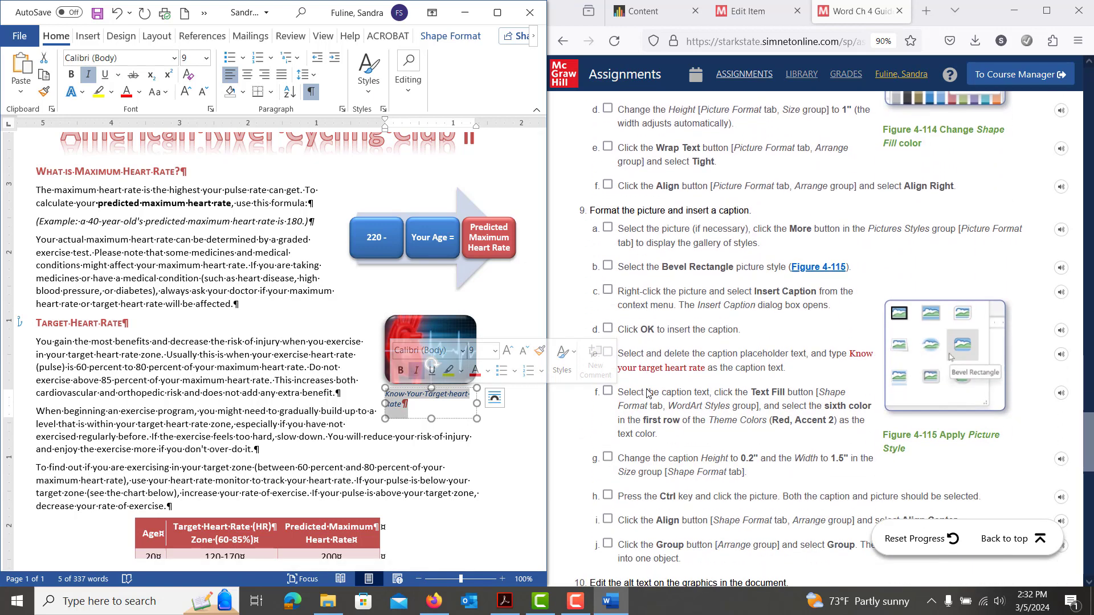
click(428, 406)
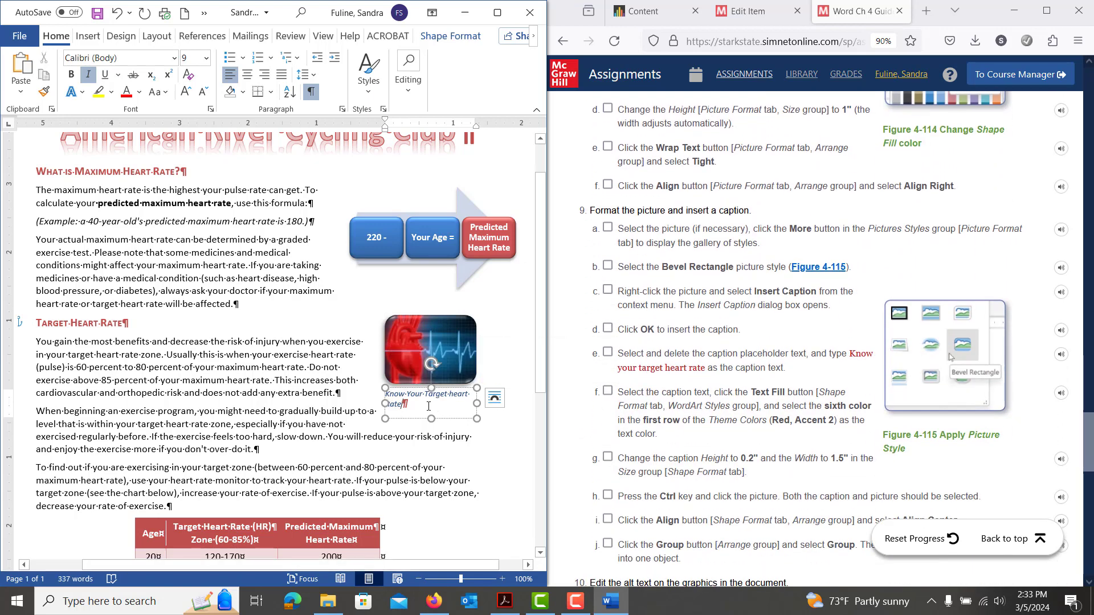
drag(412, 400, 407, 394)
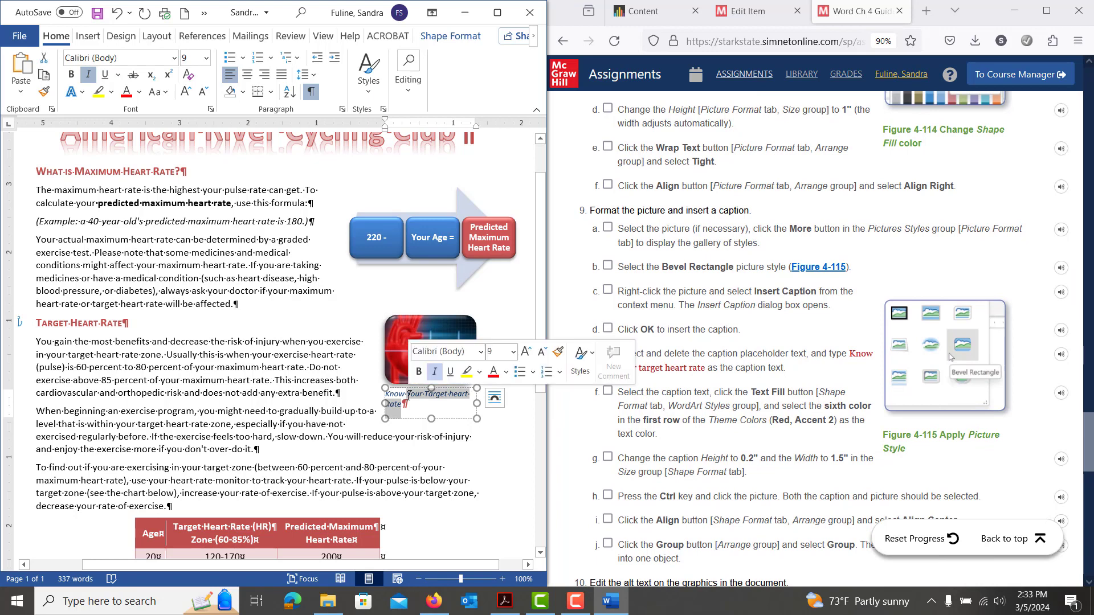
click(160, 97)
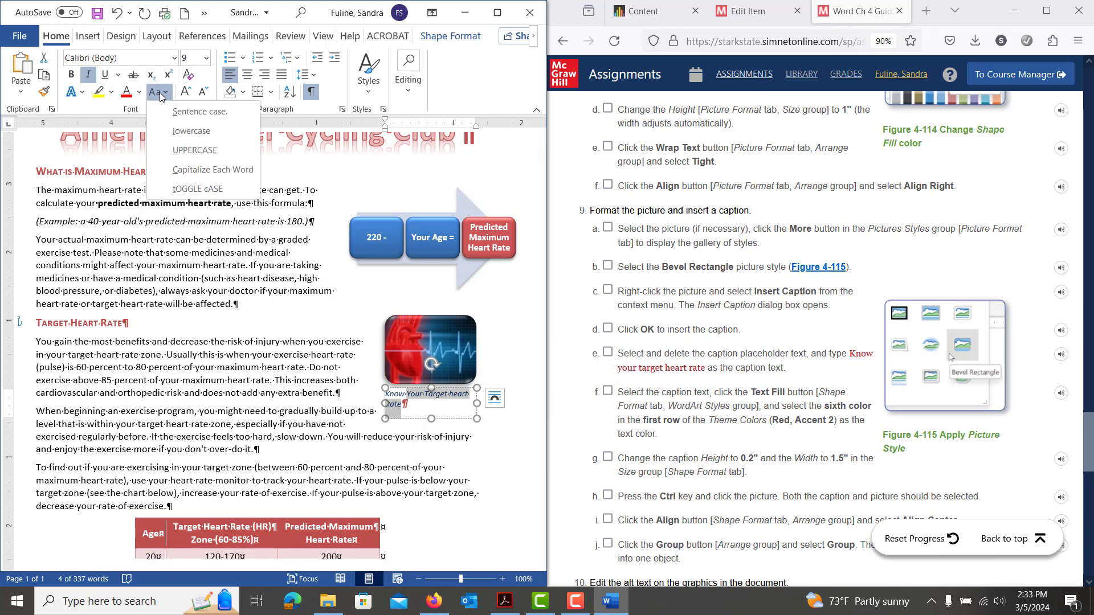
click(177, 133)
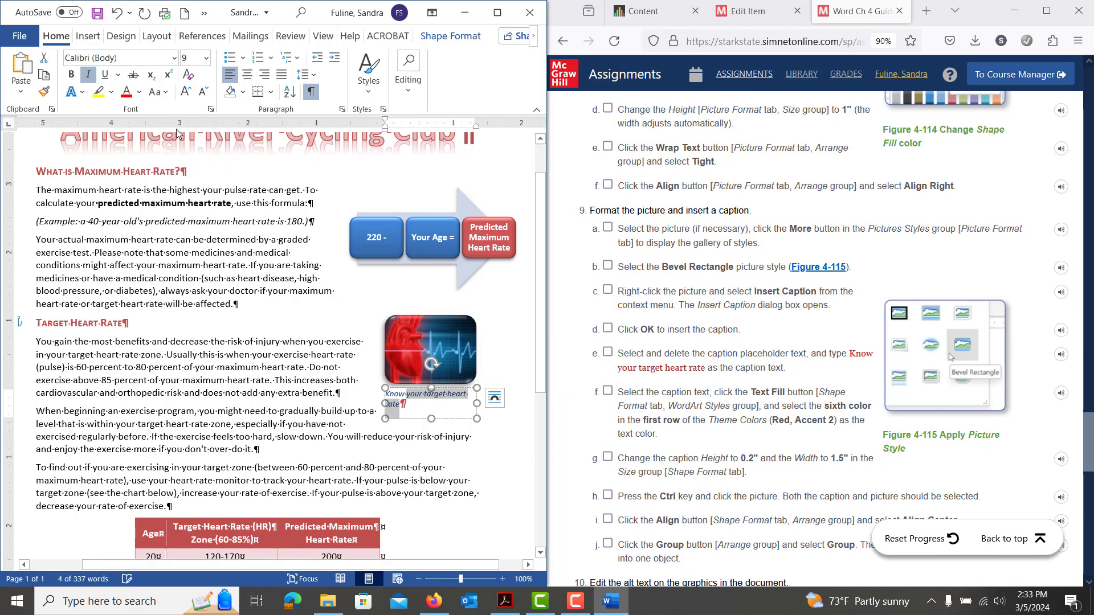
Step: Apply the Red, Accent 2 text fill to the whole picture caption text
click(417, 404)
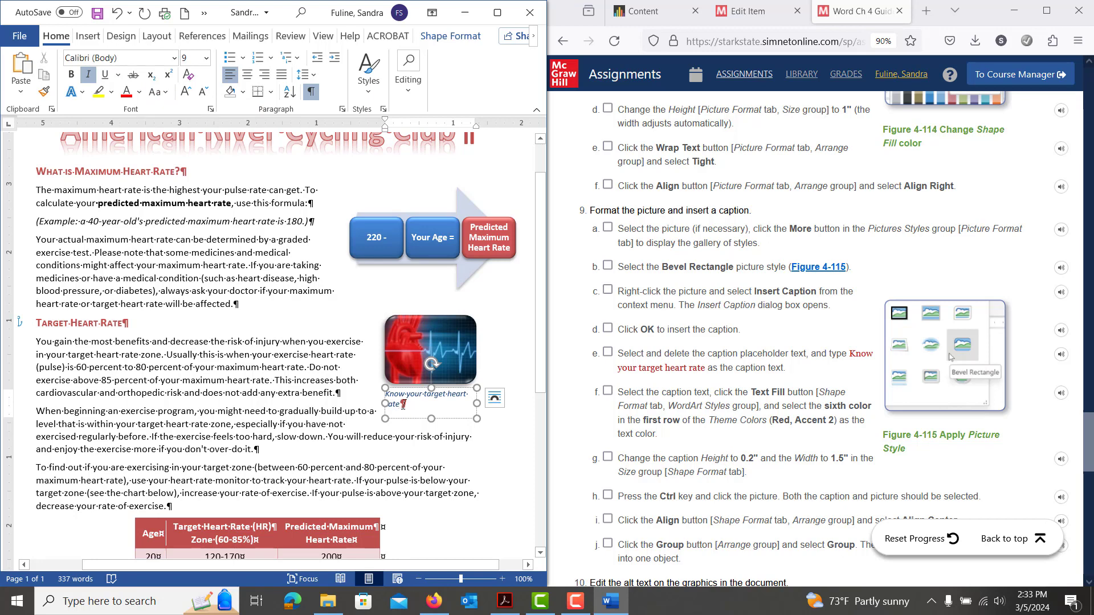
drag(403, 405, 386, 396)
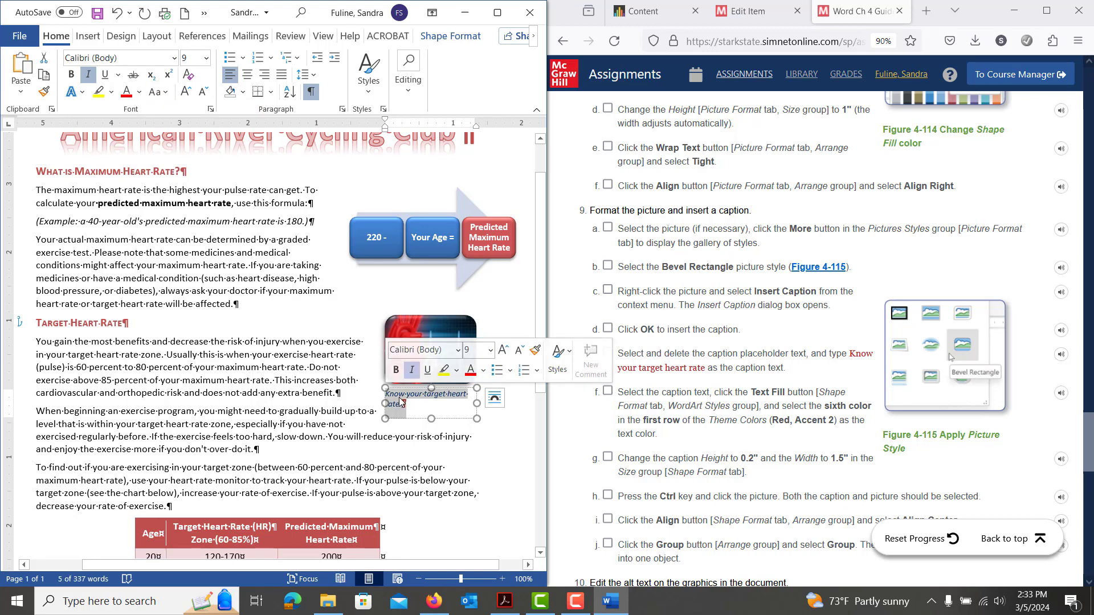
click(463, 38)
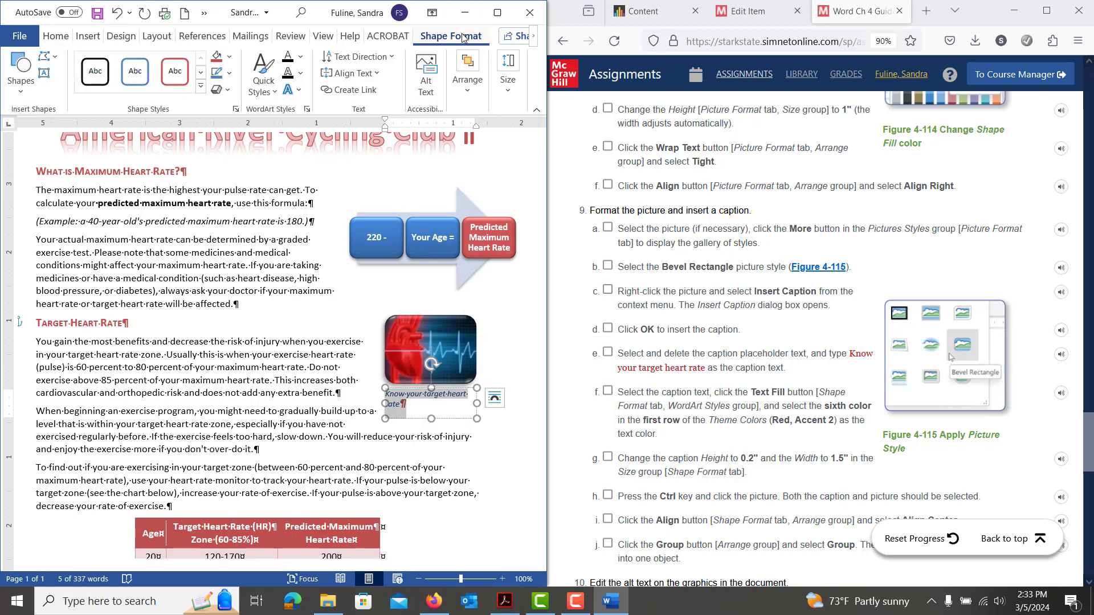
click(302, 56)
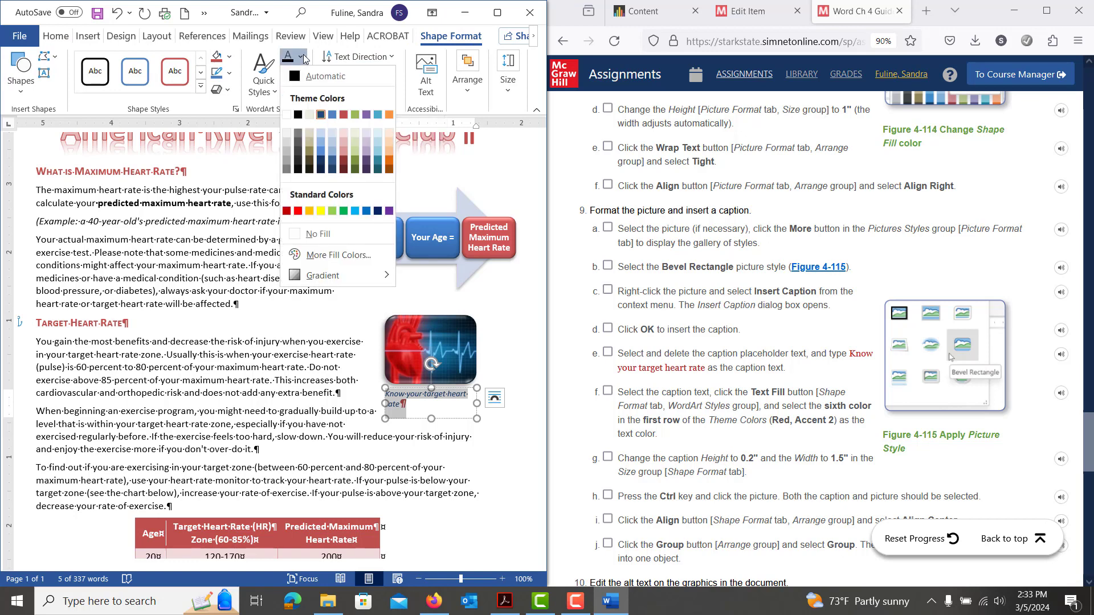
click(344, 115)
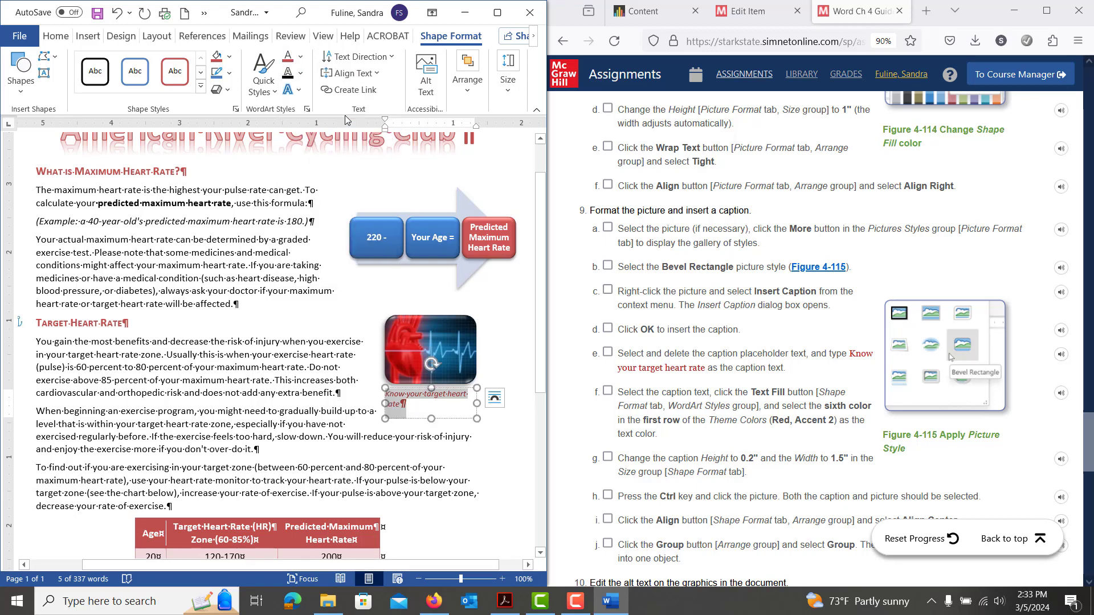
Step: Set the caption text box's height to 0.2" and its width to 1.5"
click(504, 90)
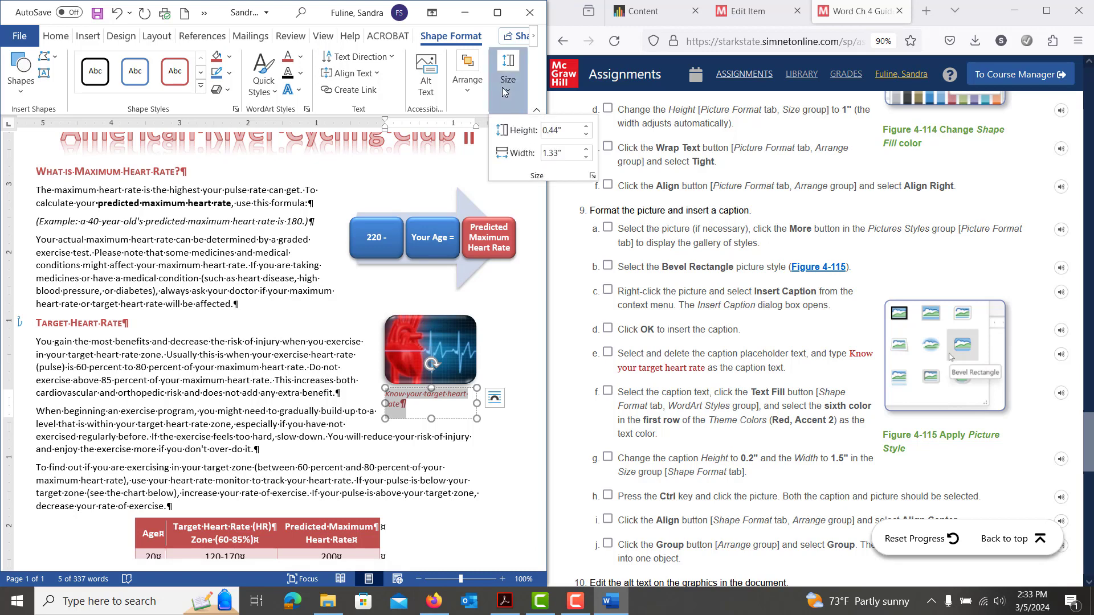
click(586, 135)
click(586, 135)
click(587, 135)
click(587, 150)
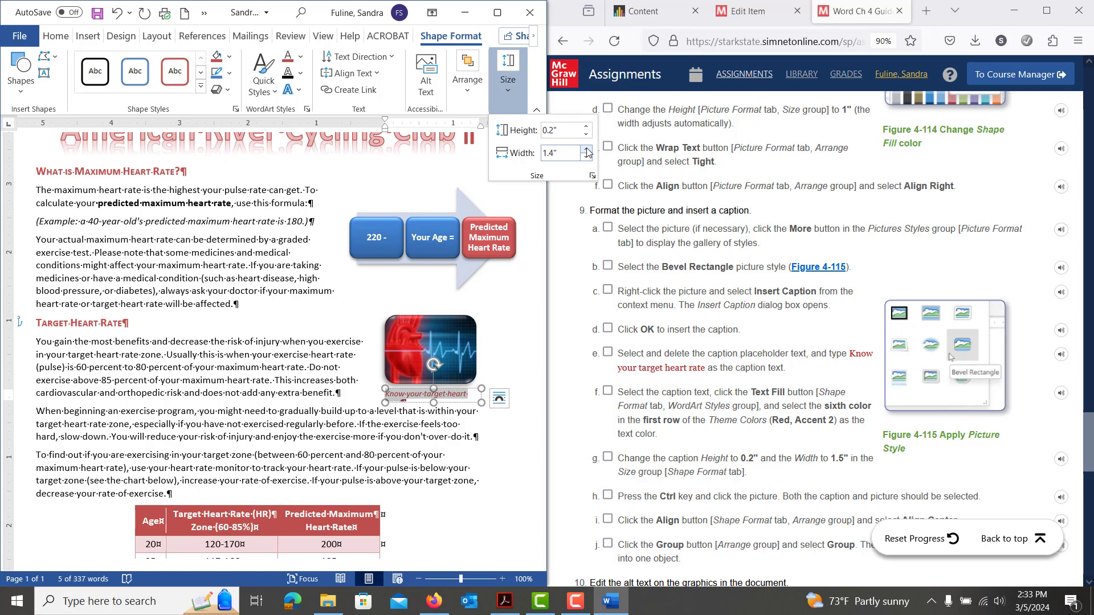
click(587, 150)
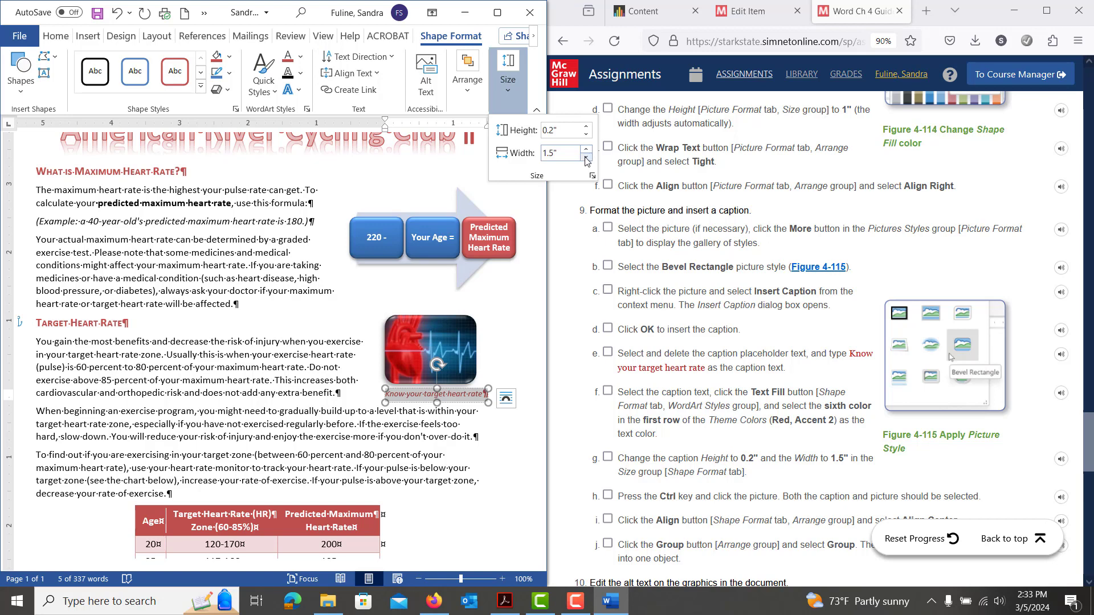
click(439, 238)
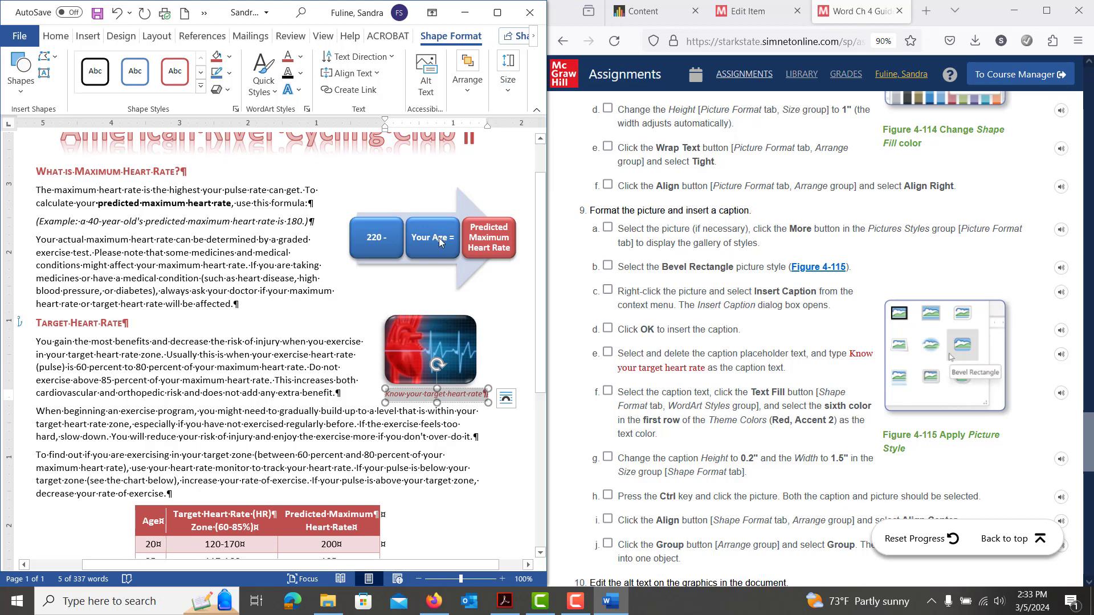
Step: Align the heart rate picture and its caption with Align Center and group them into one object
ctrl+click(442, 345)
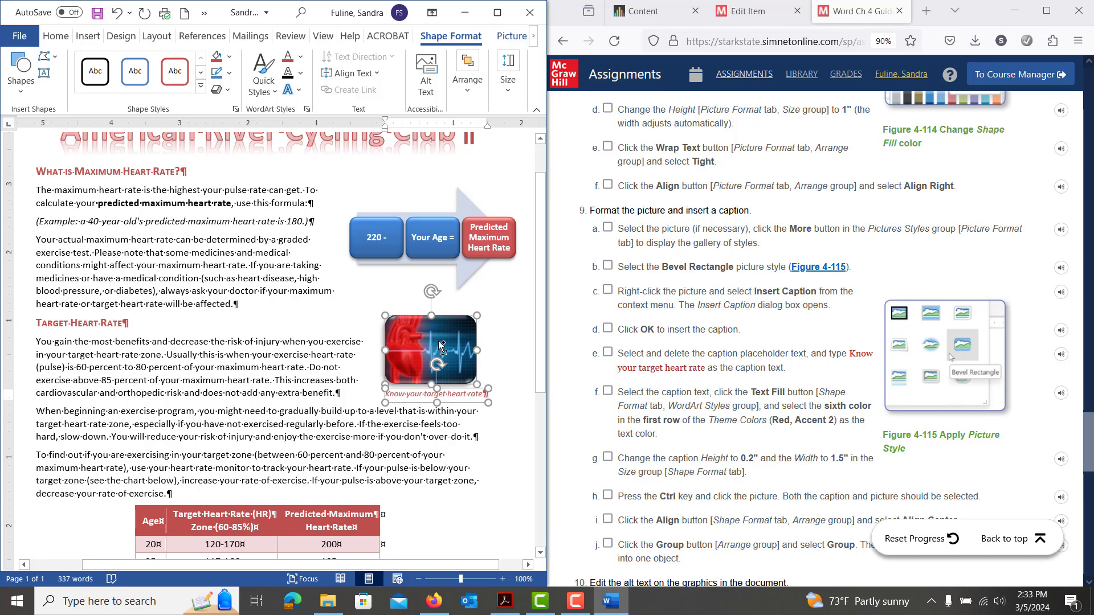
scroll(683, 455, down, 3)
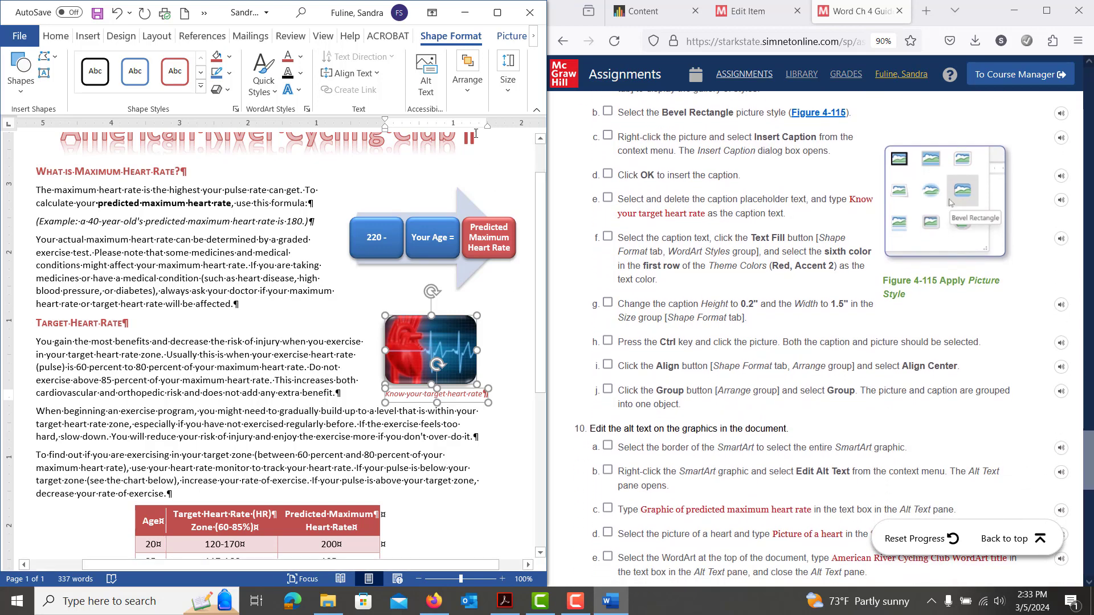
click(467, 88)
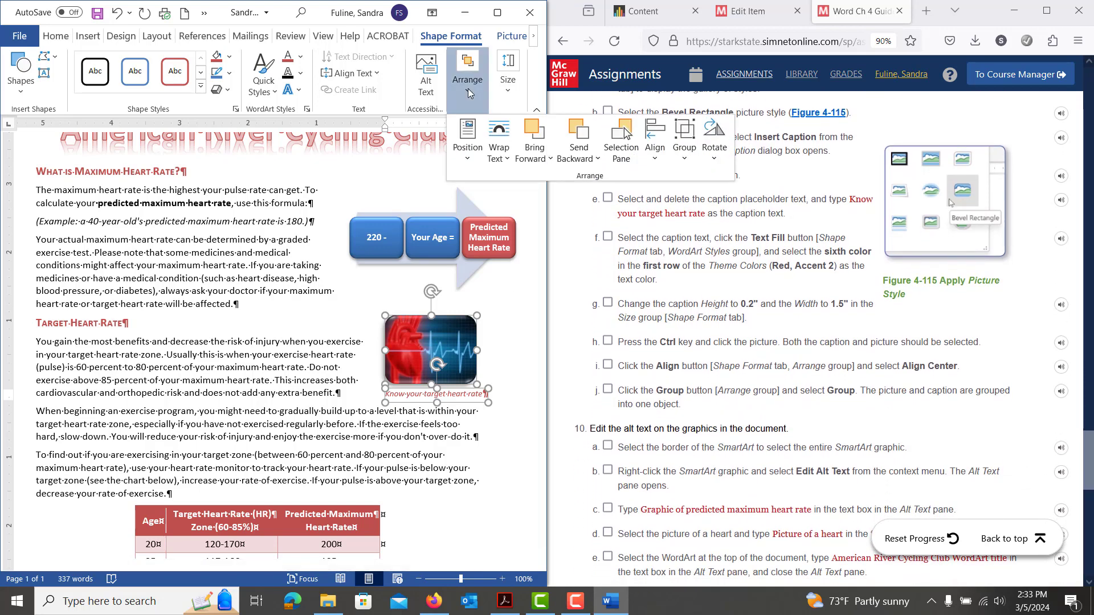
click(655, 145)
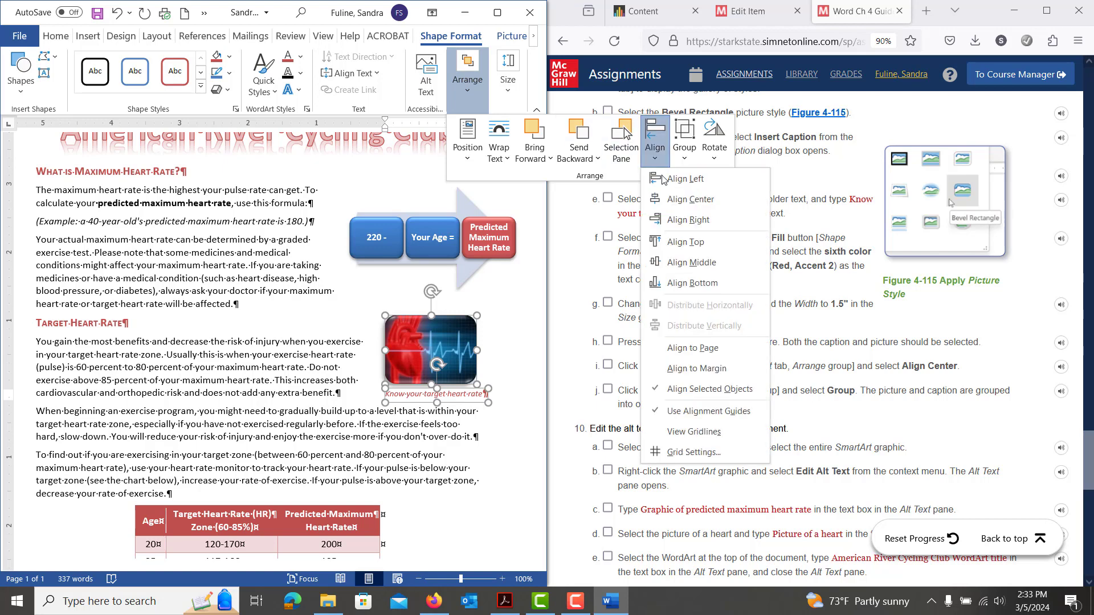
click(672, 202)
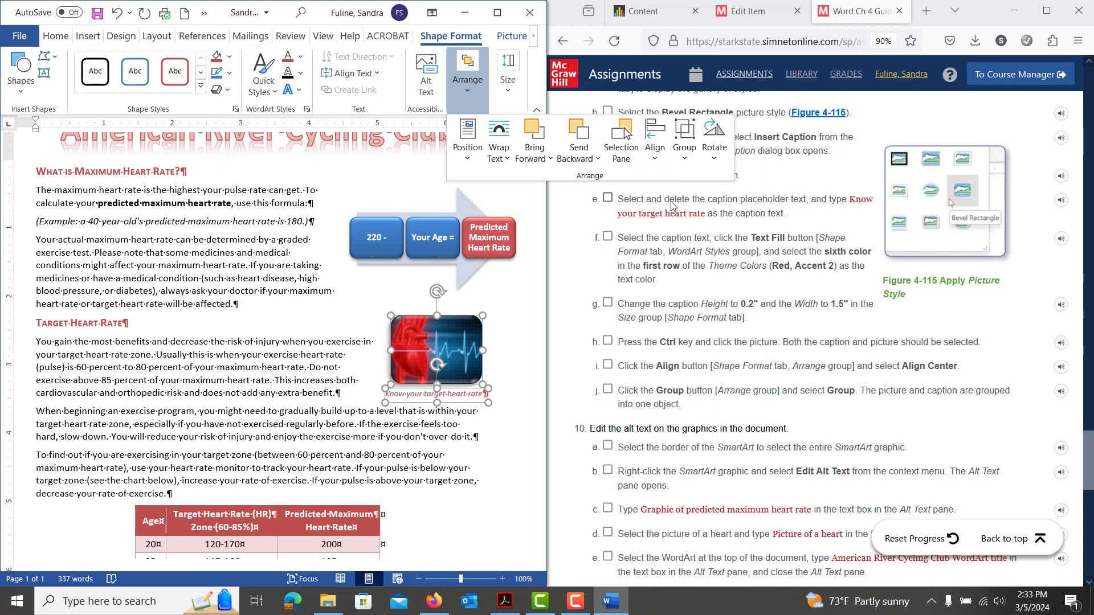
click(686, 148)
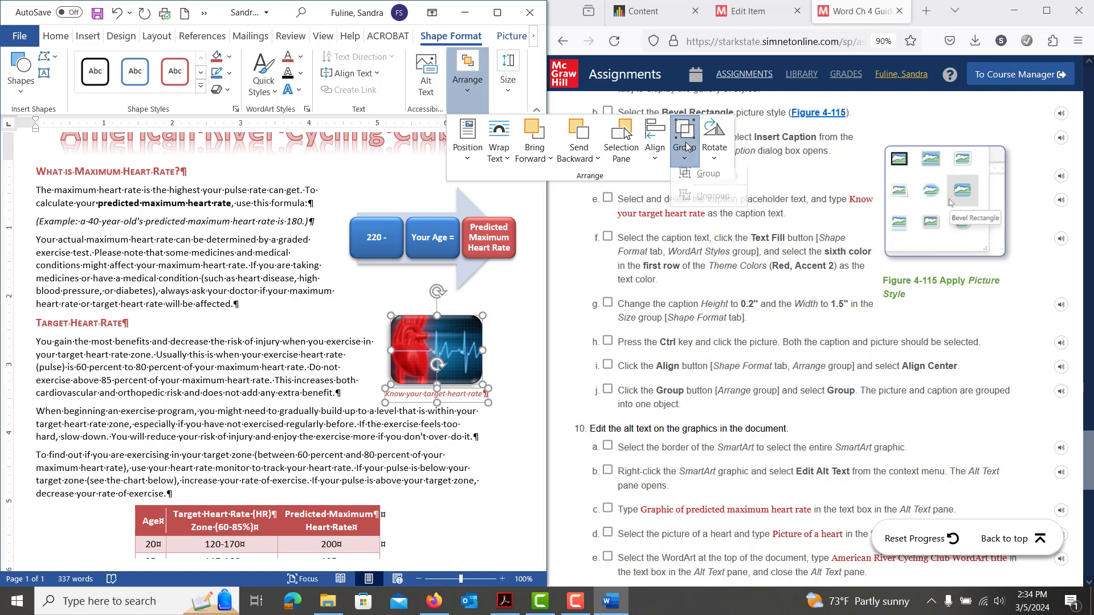
click(691, 180)
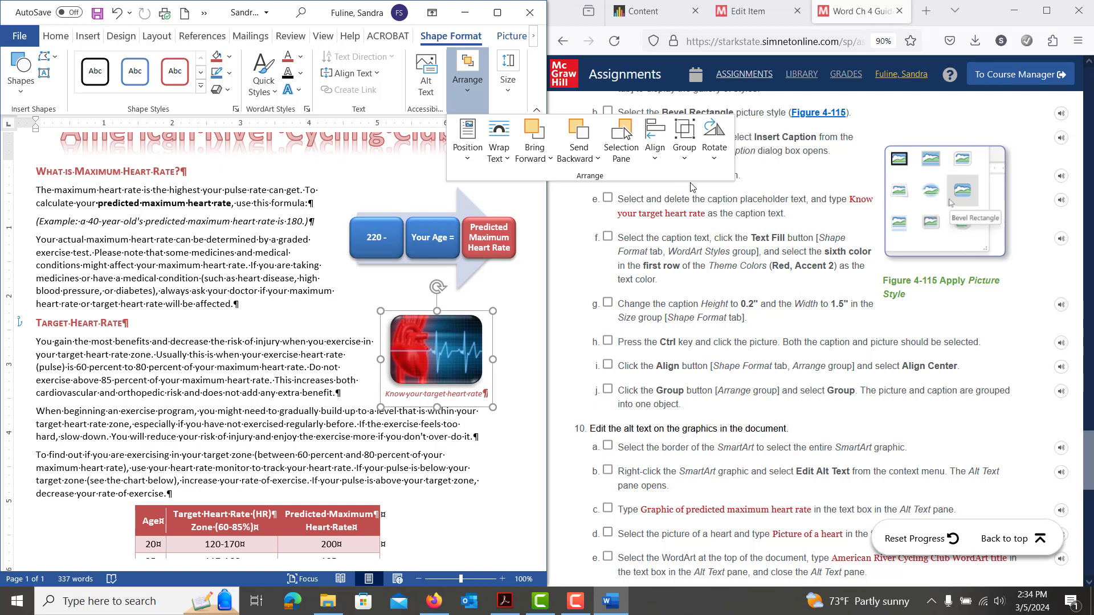
Step: Add the alt text "Picture of a heart" to the grouped heart rate picture
right_click(445, 342)
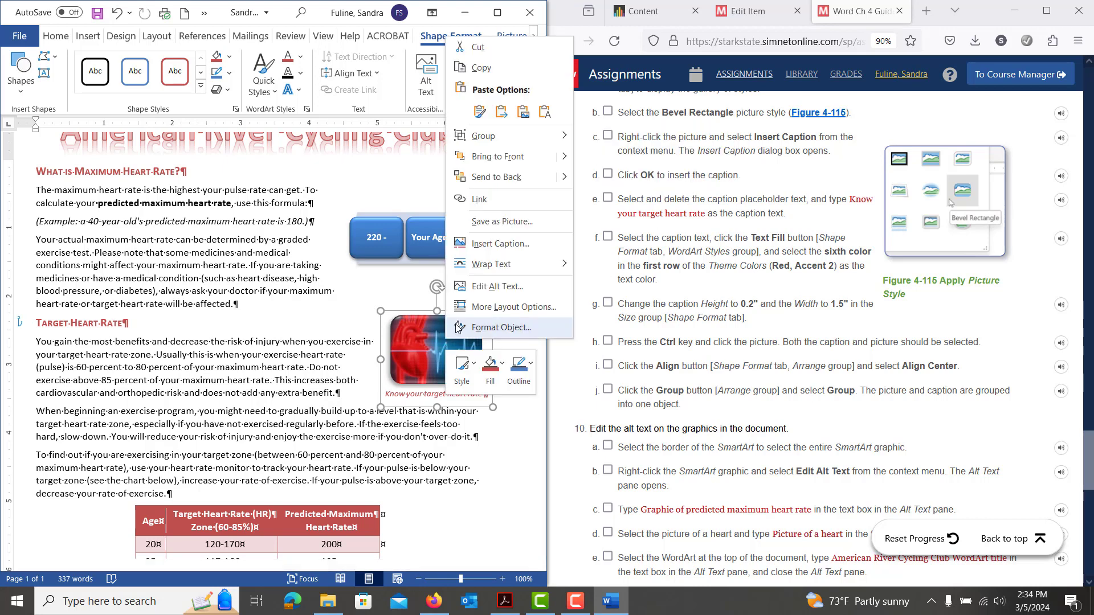
click(486, 289)
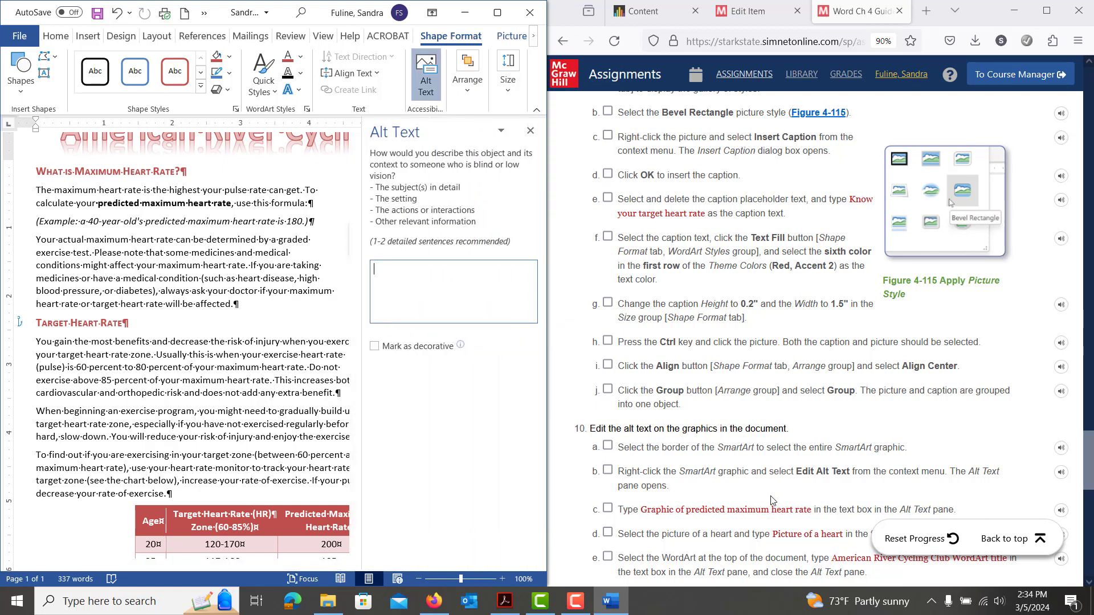
scroll(772, 500, down, 2)
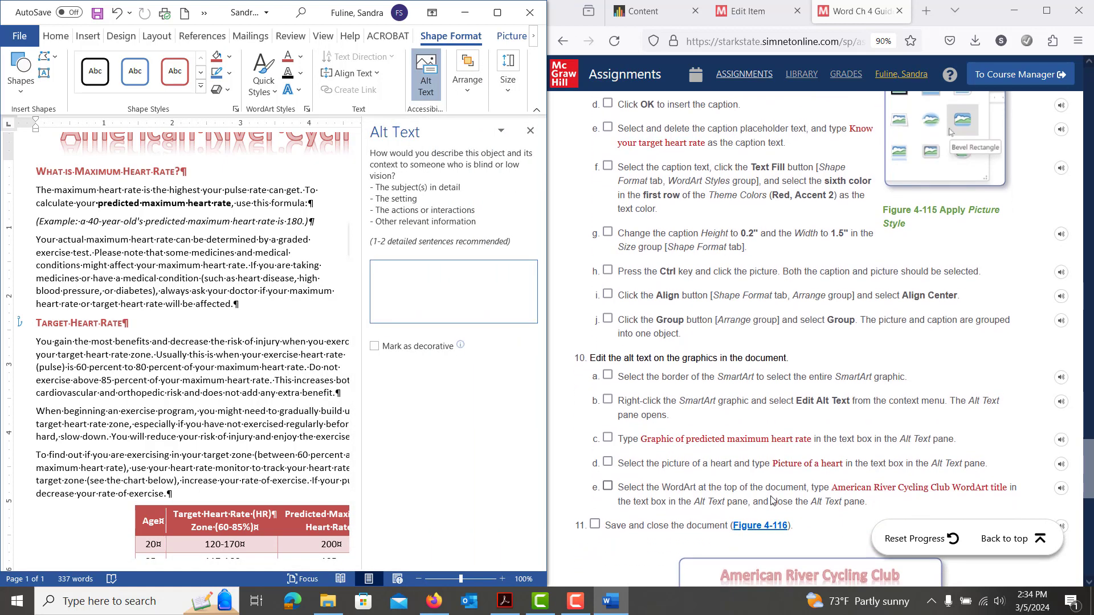
text(Picture of a heart)
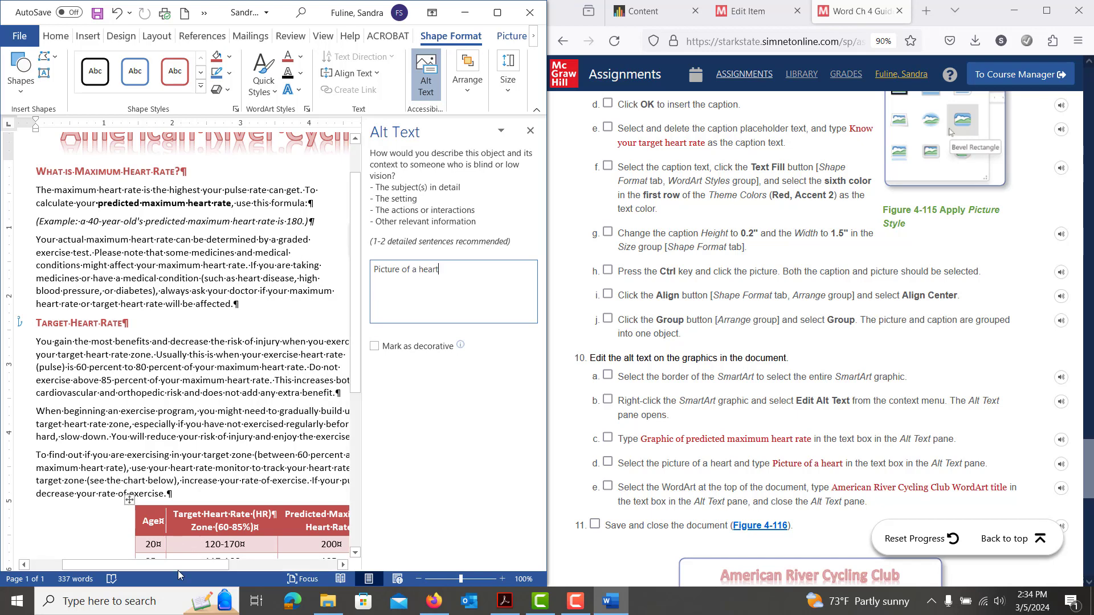
Step: Add the alt text "Graphic of predicted maximum heart rate" to the SmartArt formula graphic
drag(177, 565, 287, 567)
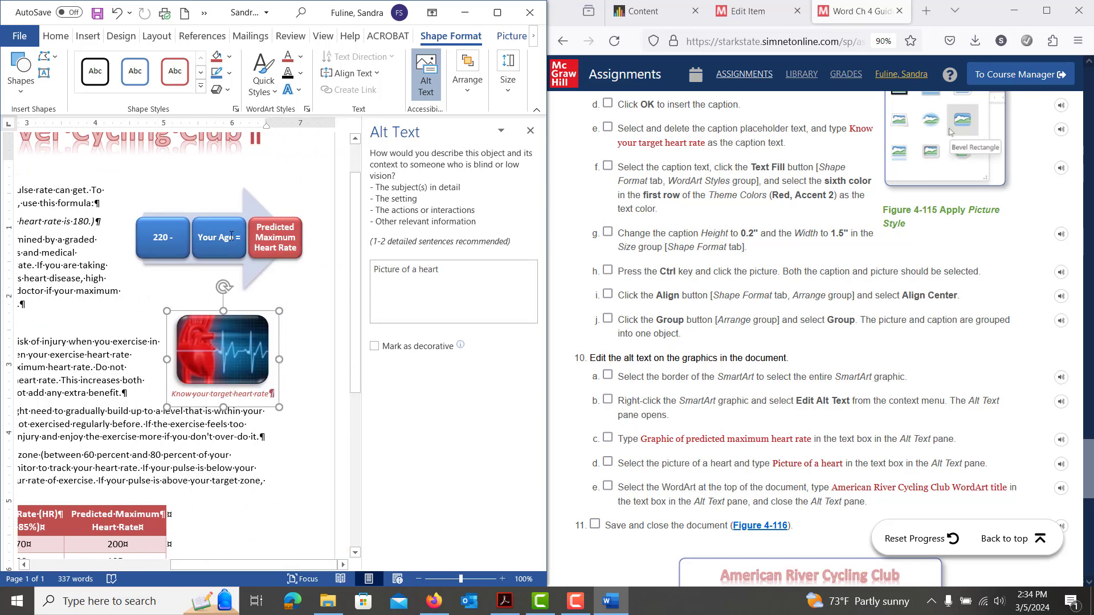
click(224, 207)
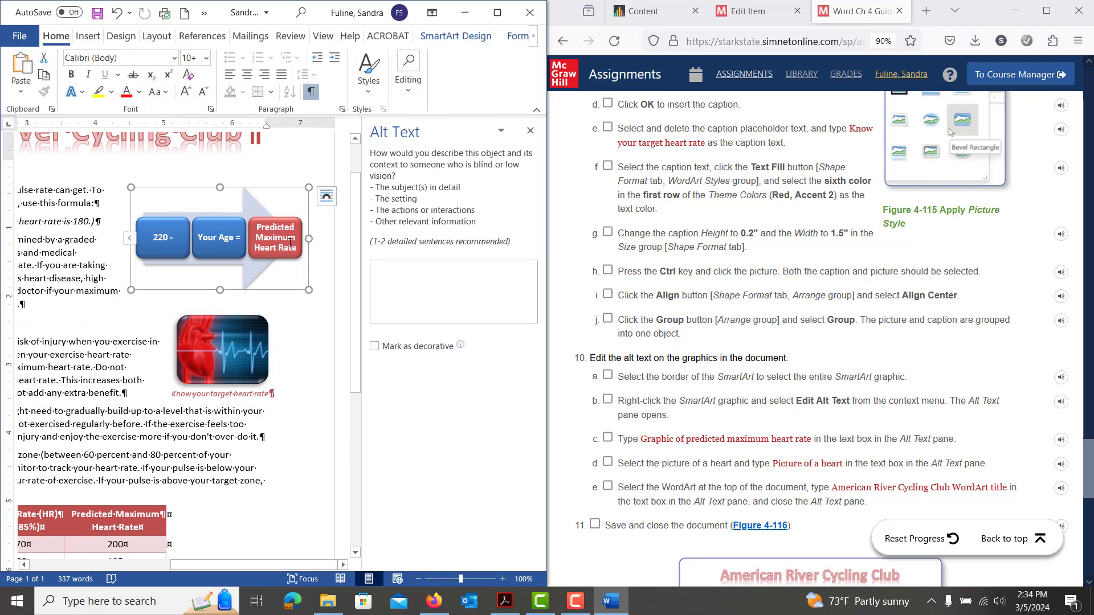
click(381, 291)
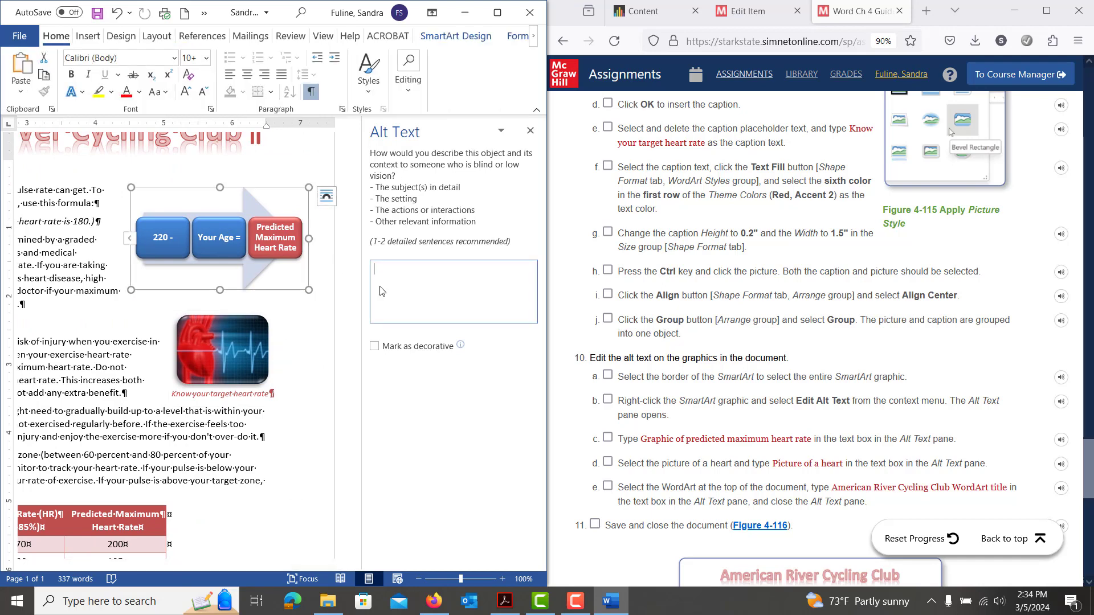
text(Graphic of p)
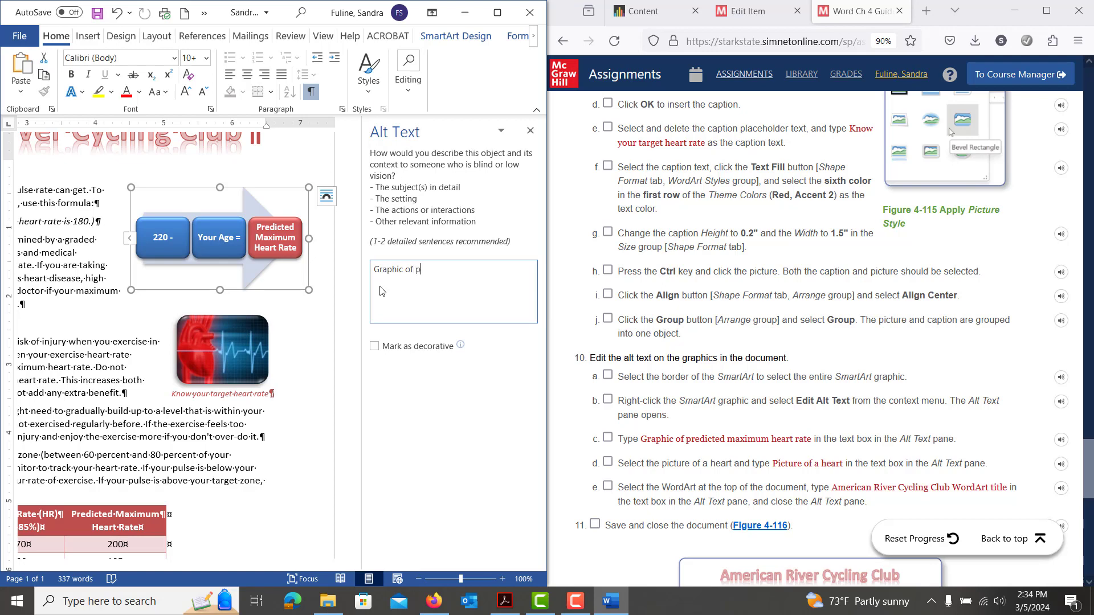
text(redicted maximum heart rate)
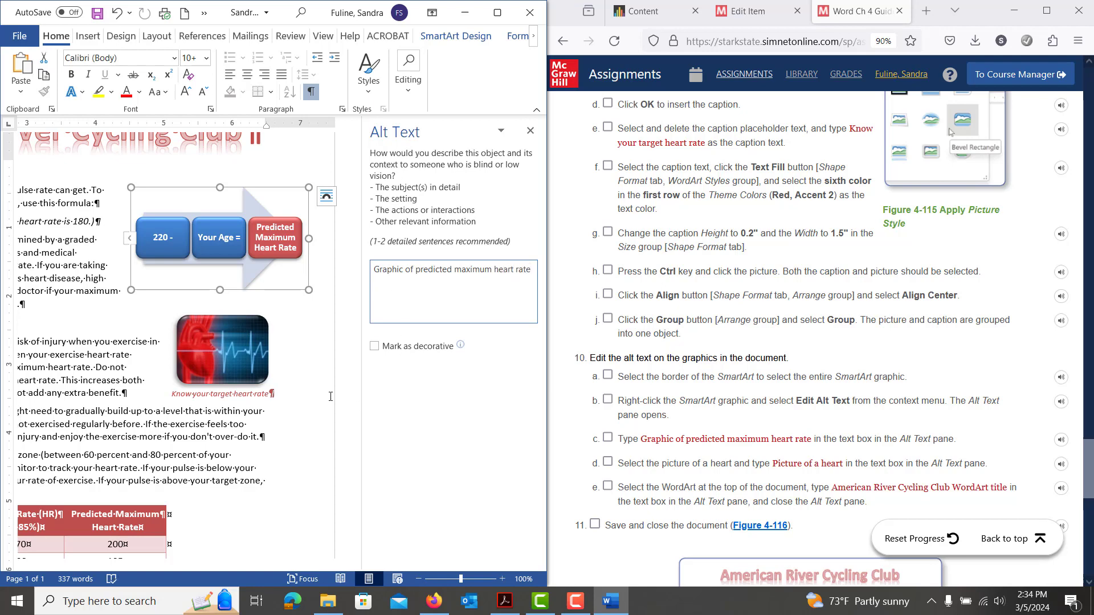
Step: Add the alt text "American River Cycling Club WordArt title" to the WordArt title at the start of the document
click(131, 140)
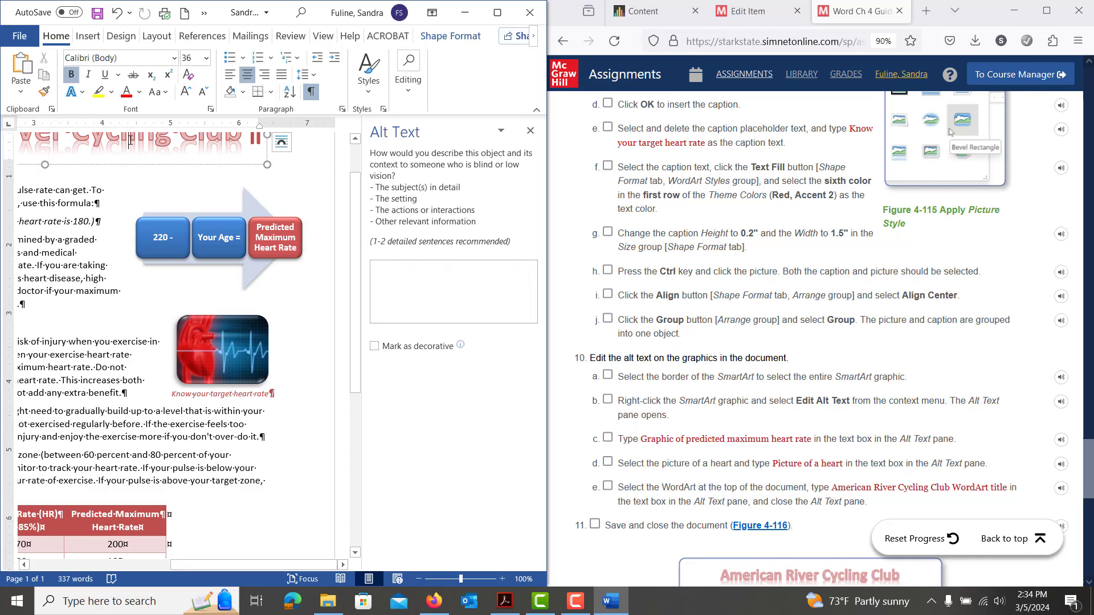
click(413, 283)
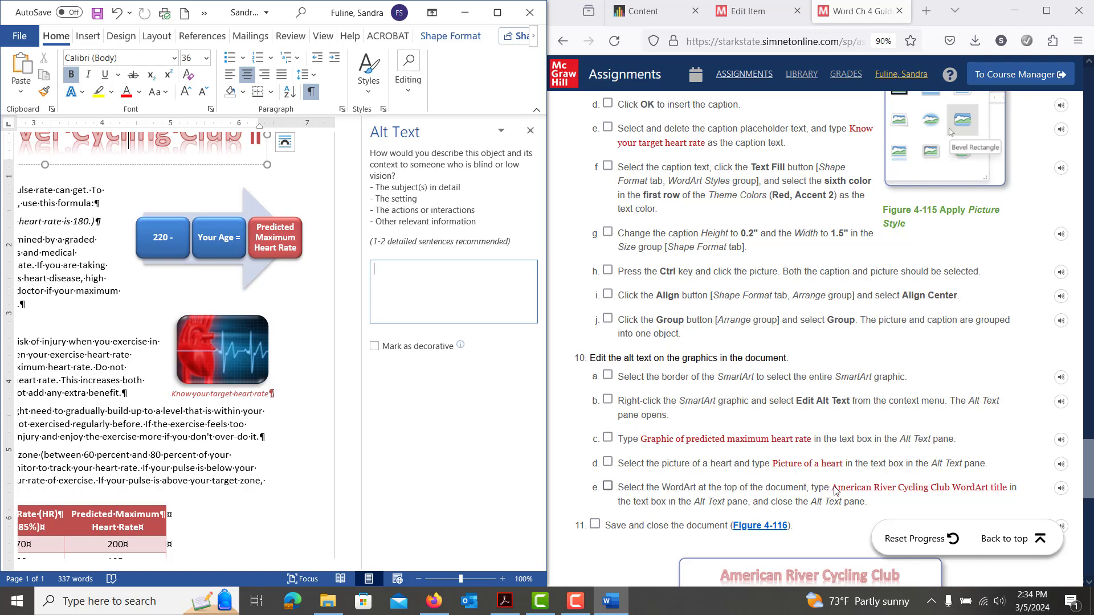
drag(833, 488, 1007, 488)
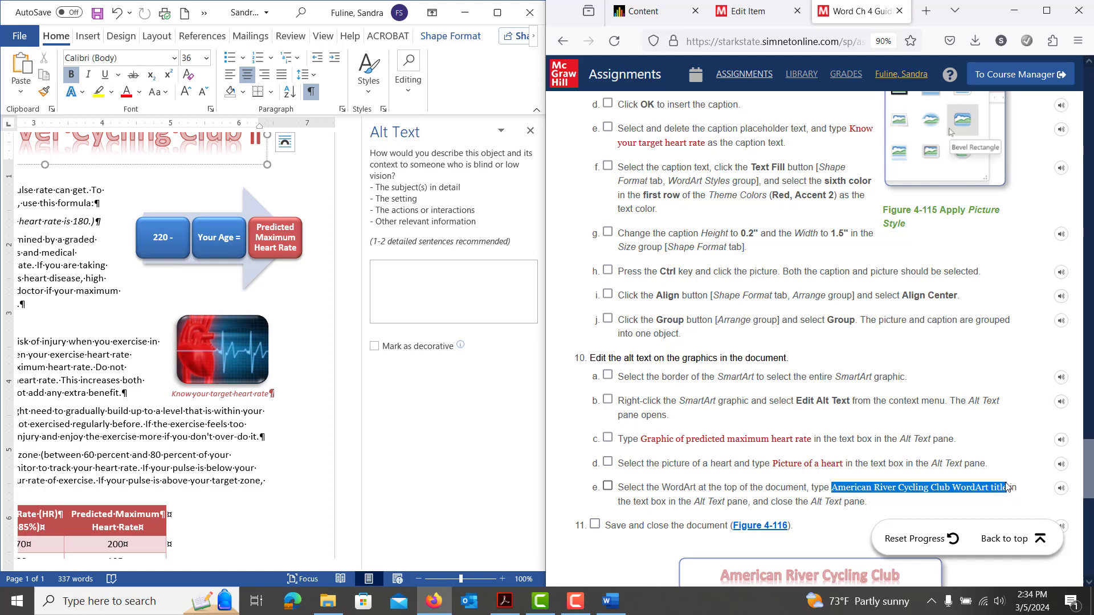
key(ctrl+c)
click(498, 271)
key(ctrl+v)
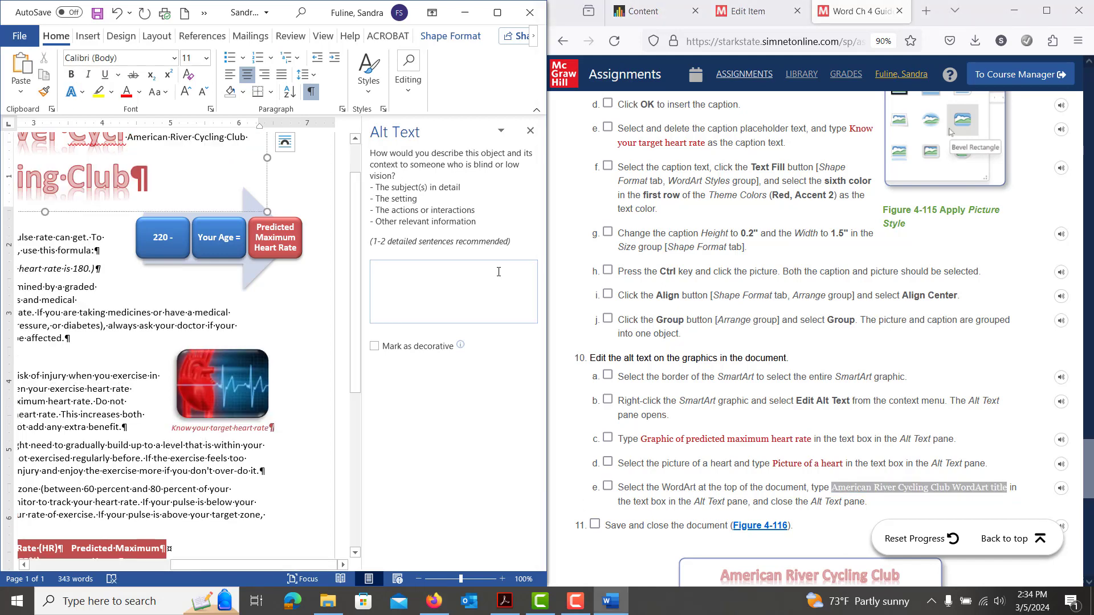
key(ctrl+z)
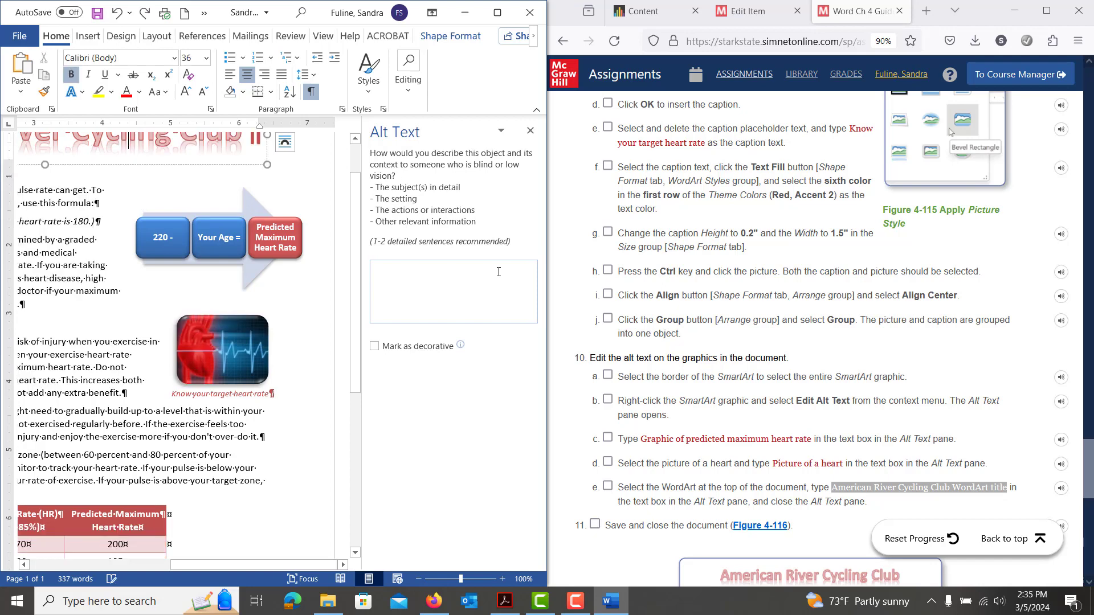
key(ctrl+v)
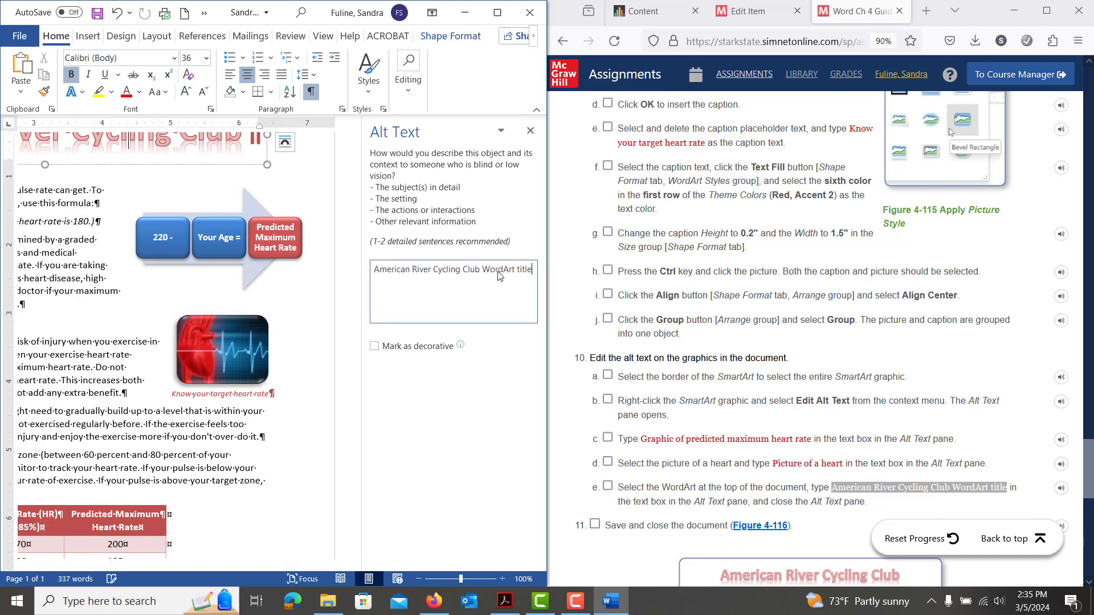
Step: Close the Alt Text pane and save the completed document
scroll(668, 438, down, 2)
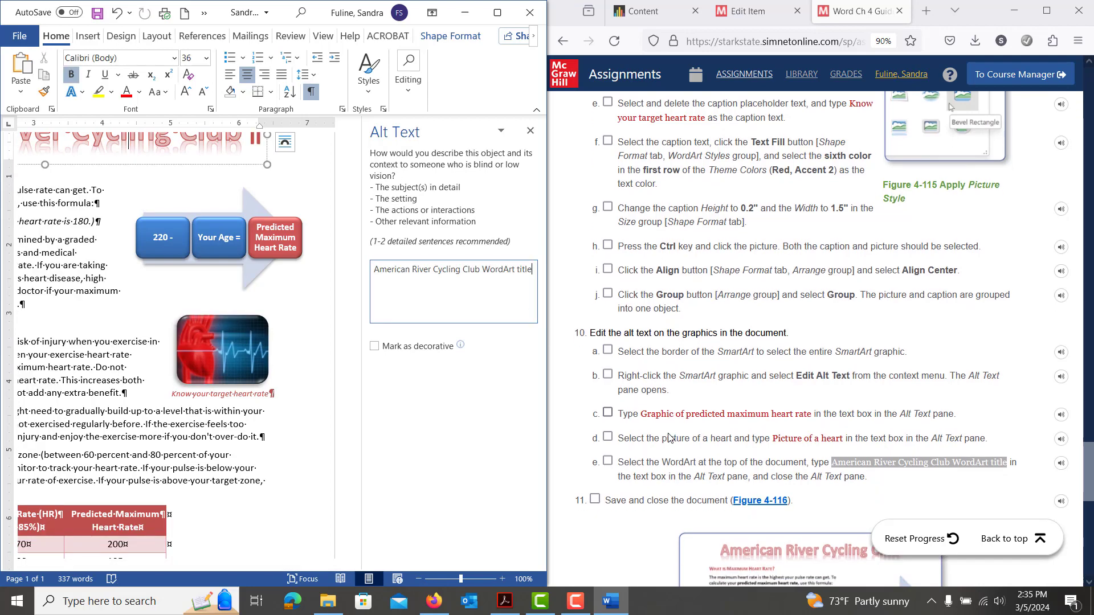
scroll(669, 437, down, 10)
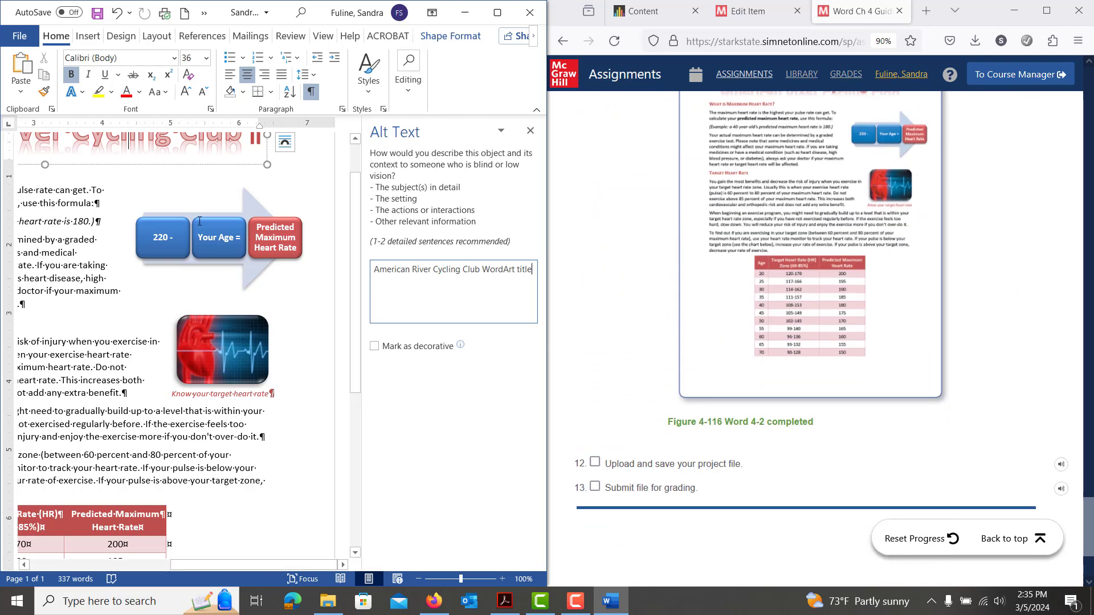
click(530, 131)
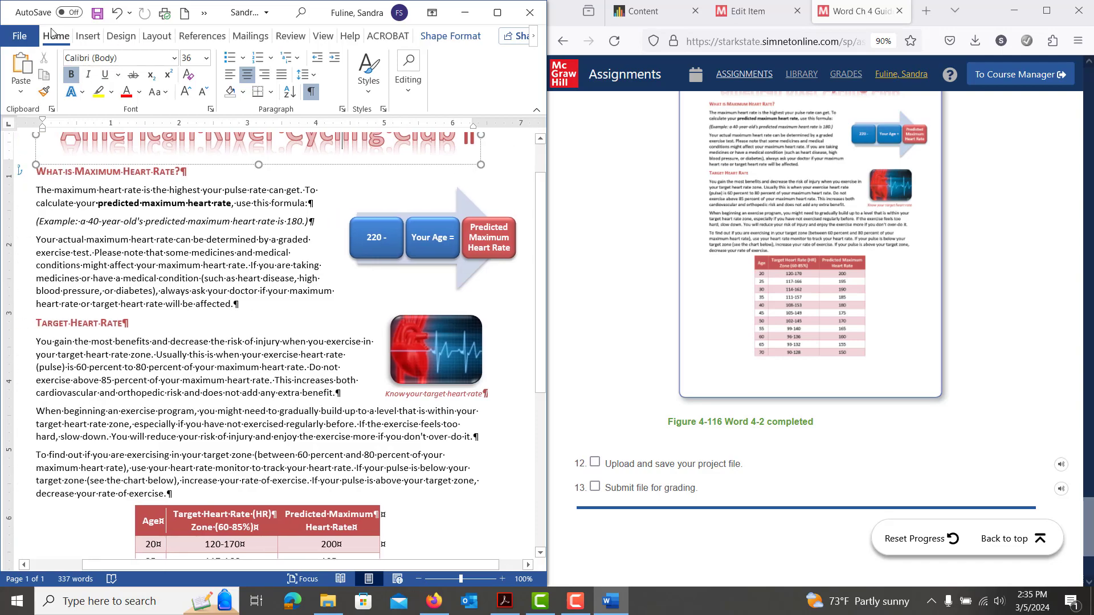
click(97, 18)
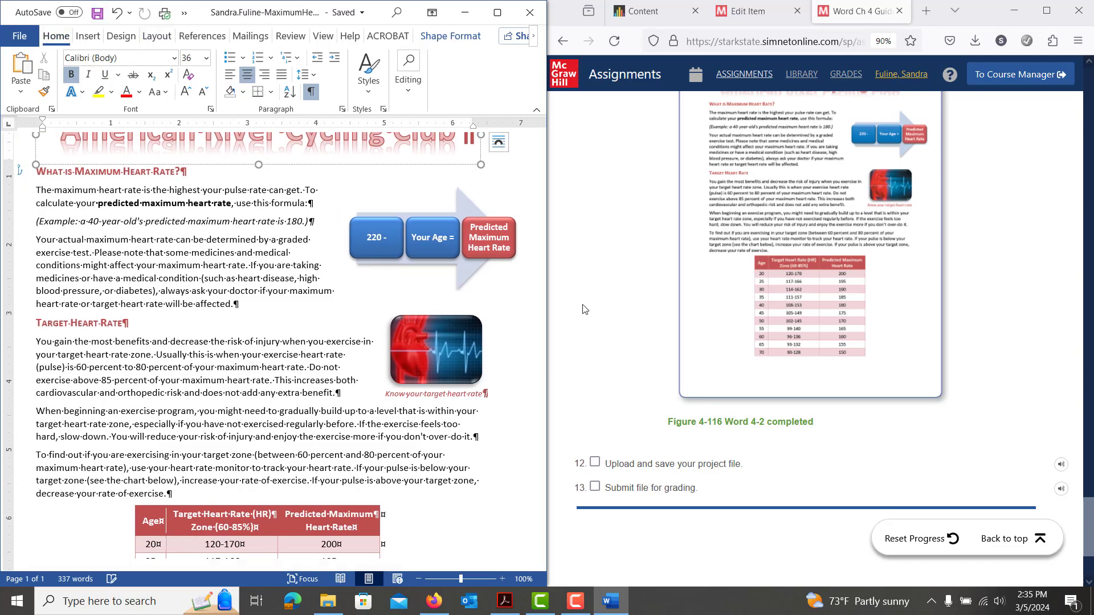
Step: Upload the saved MaximumHeartRate-04(1) document from the desktop's ITD122 Student Data Files, Word 2021, Word Chapter 4 folder to the SIMnet assignment and submit it for grading
scroll(693, 304, up, 10)
scroll(693, 305, up, 15)
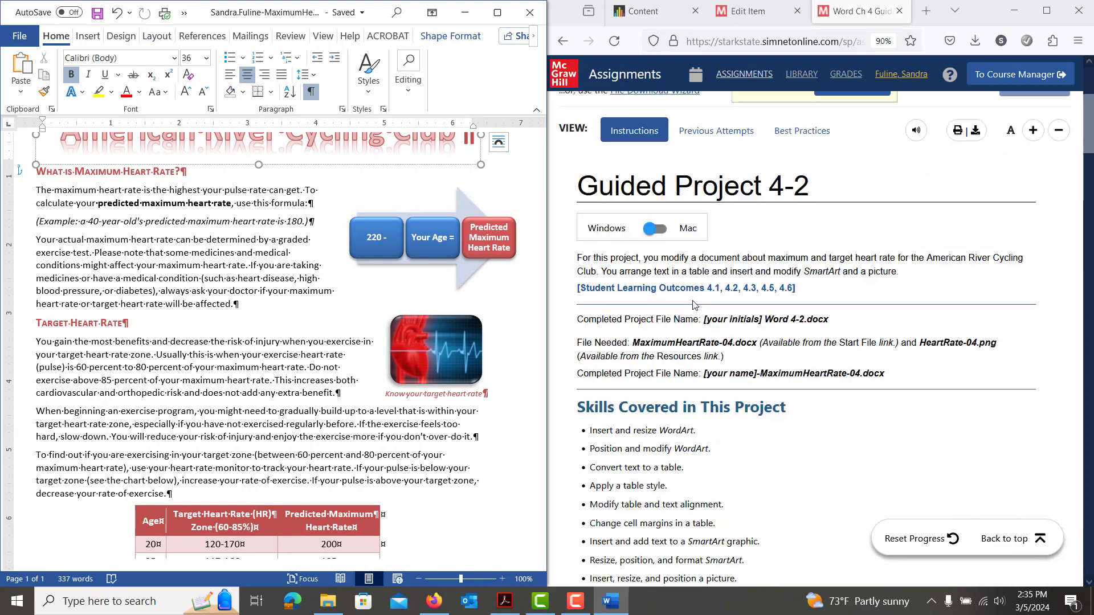
click(832, 313)
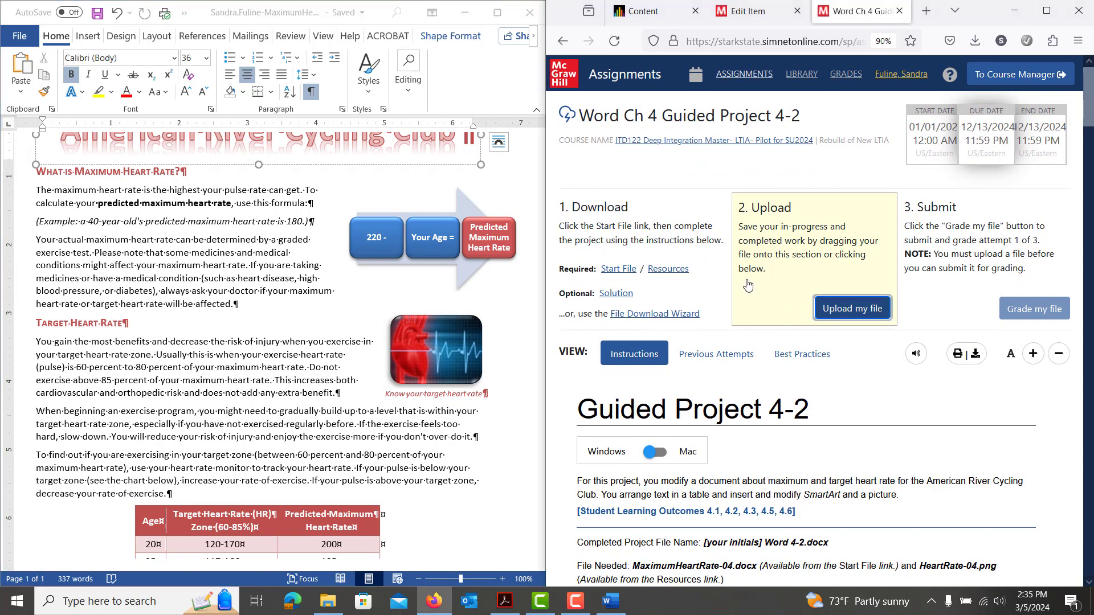
click(837, 310)
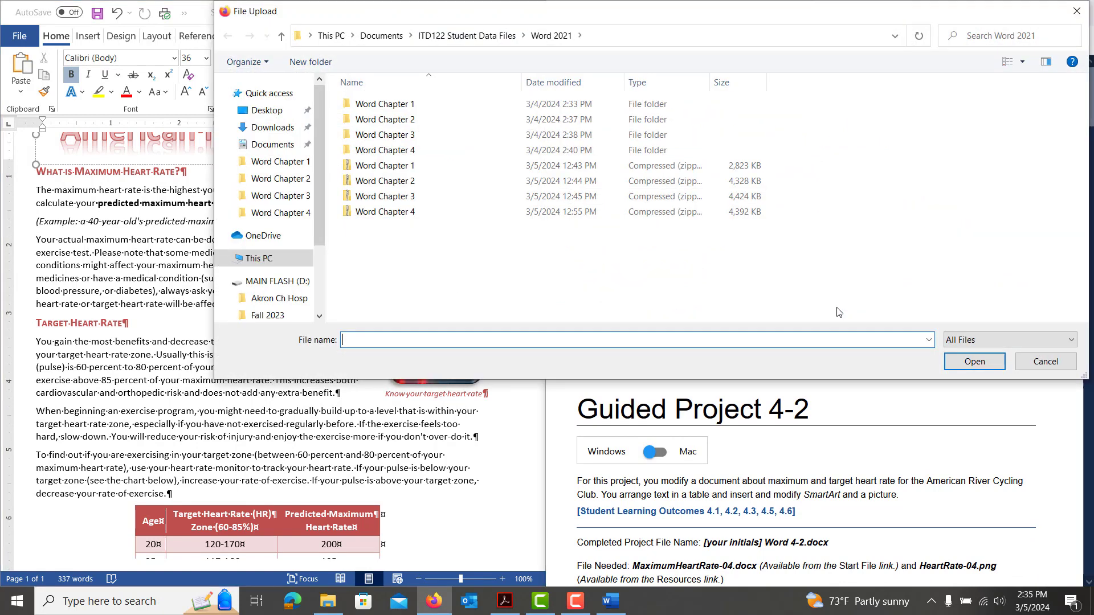
double_click(385, 151)
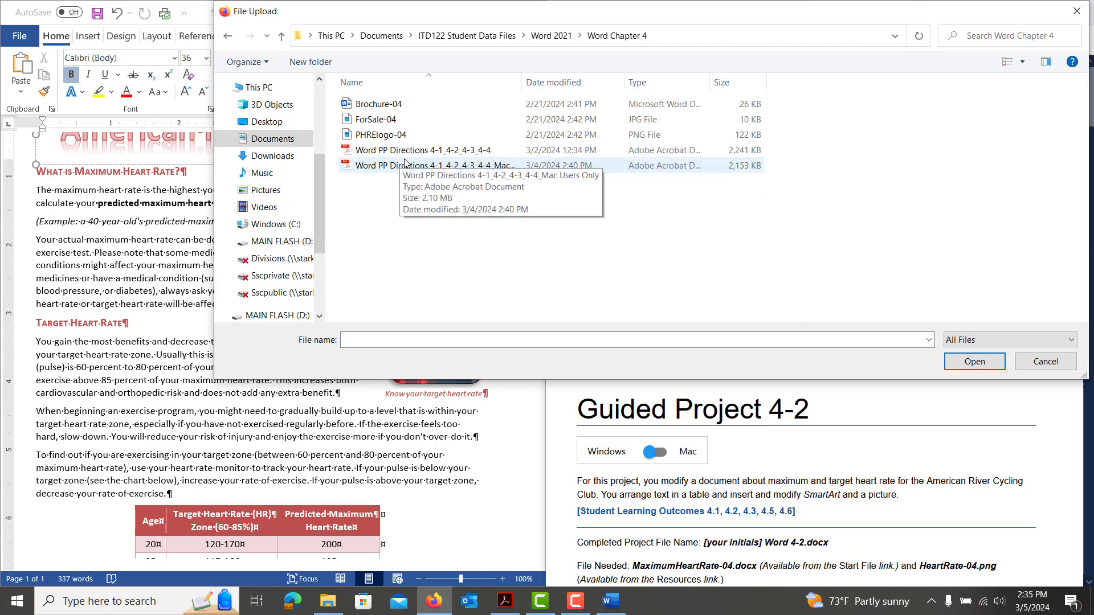
click(253, 122)
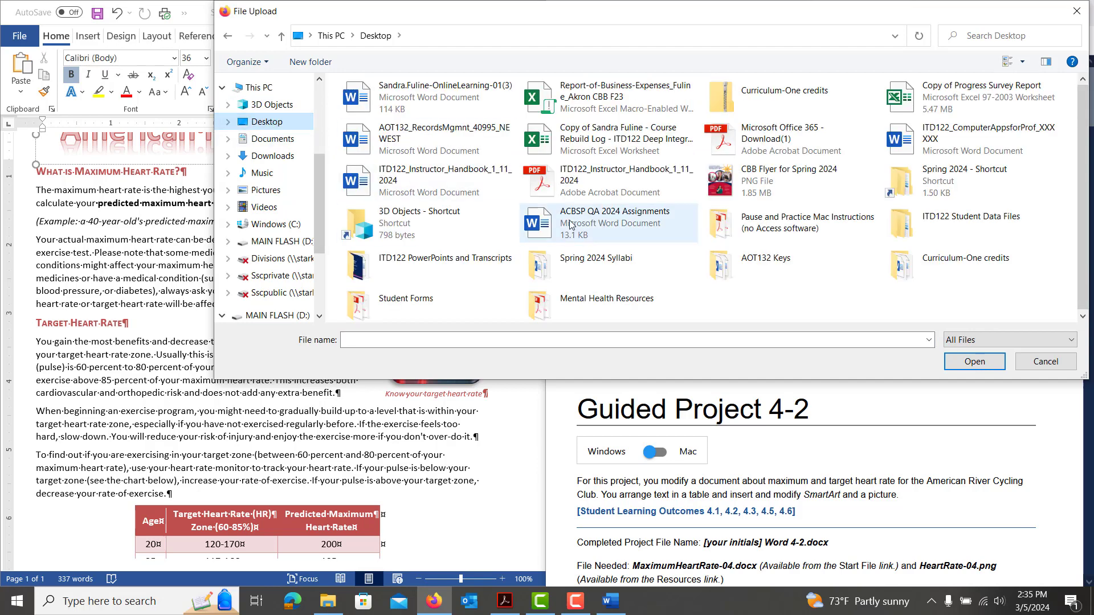
double_click(928, 231)
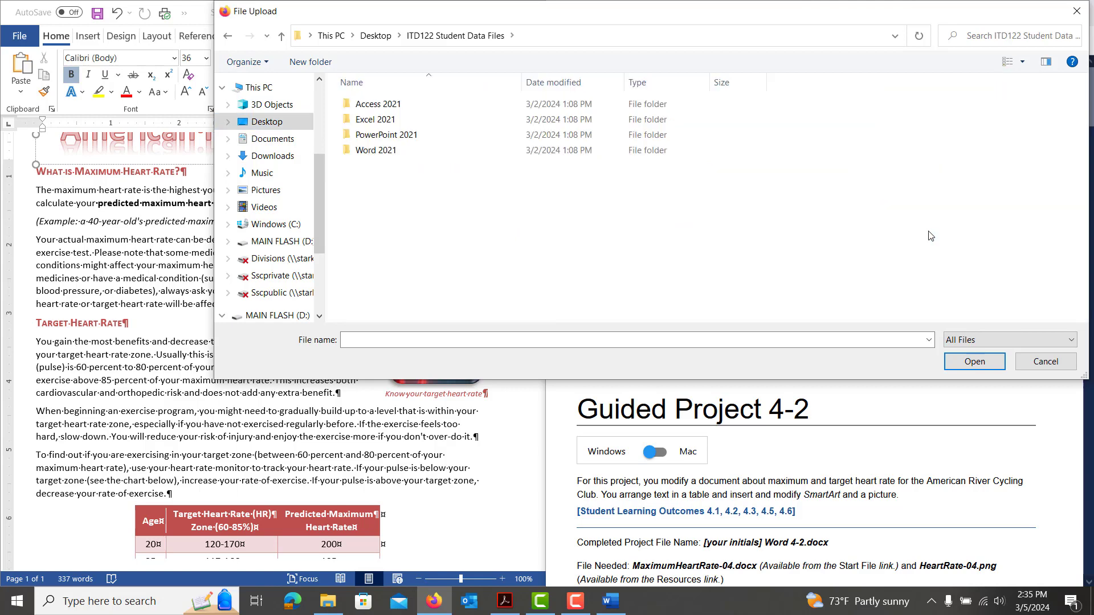
double_click(389, 151)
double_click(389, 150)
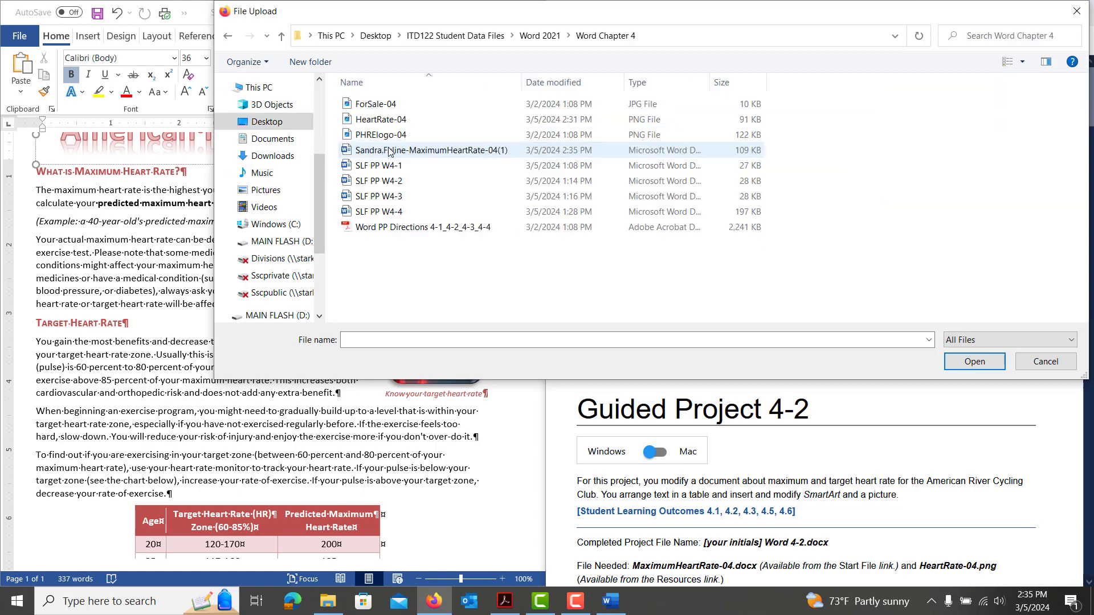
double_click(462, 153)
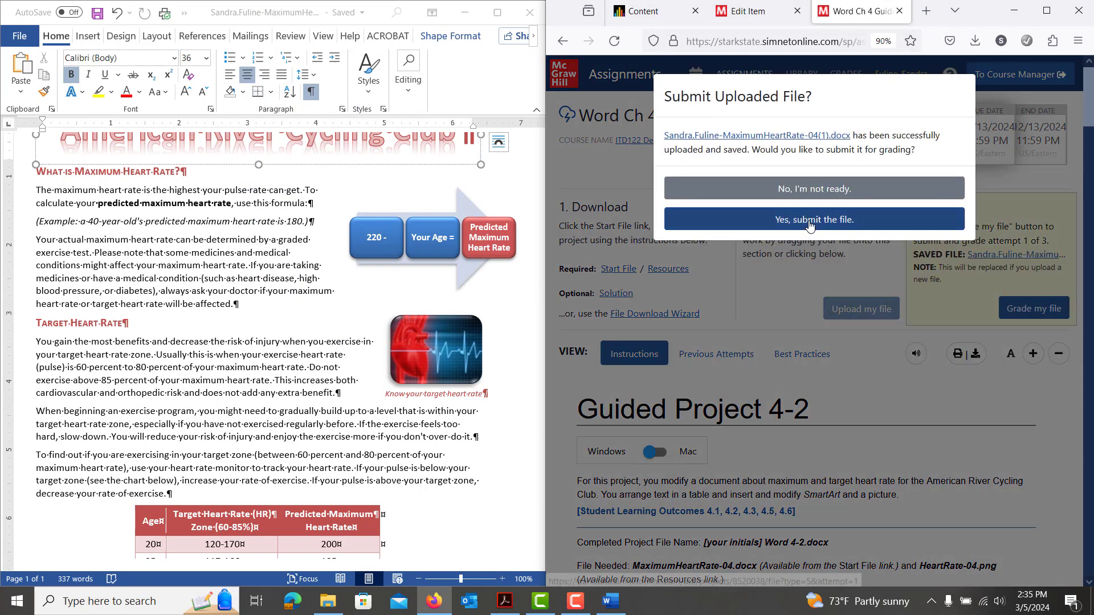
click(812, 223)
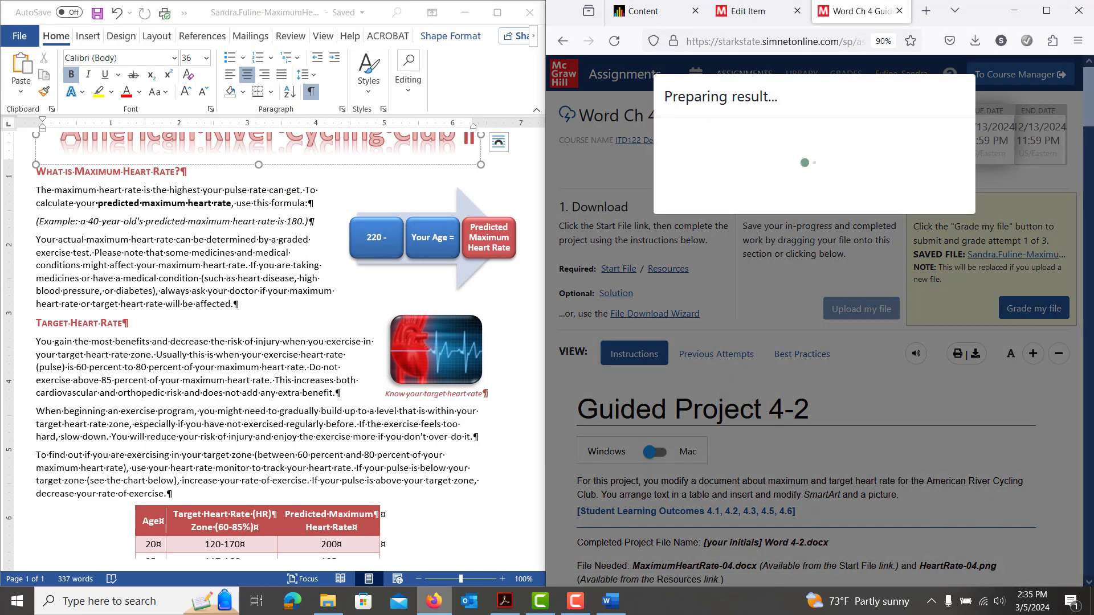
Step: Examine the grading feedback for item 3 on inserting and modifying the WordArt title
click(575, 601)
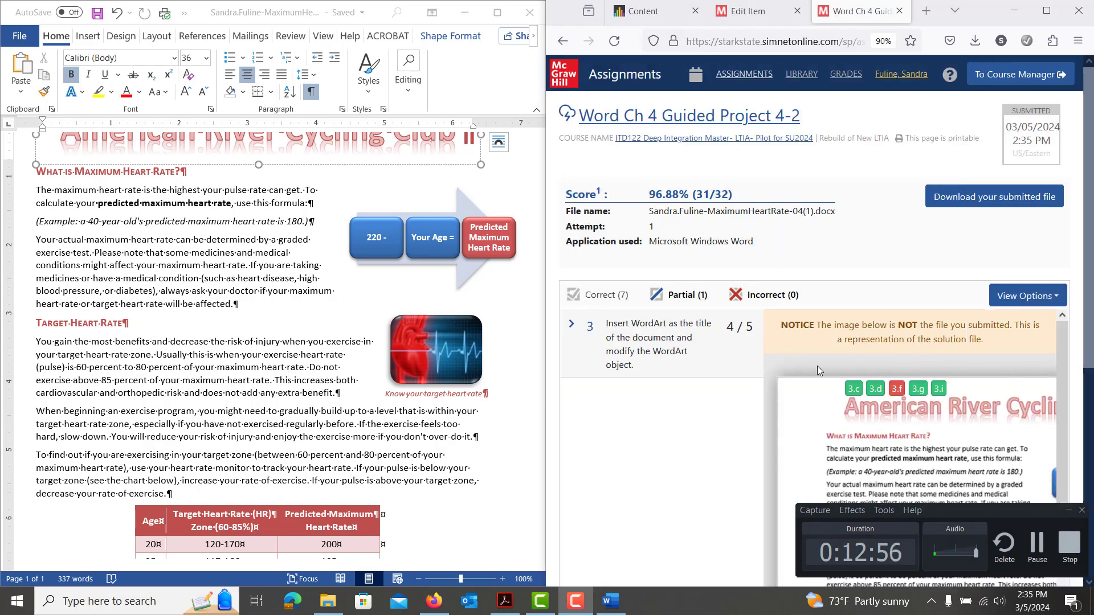
click(655, 342)
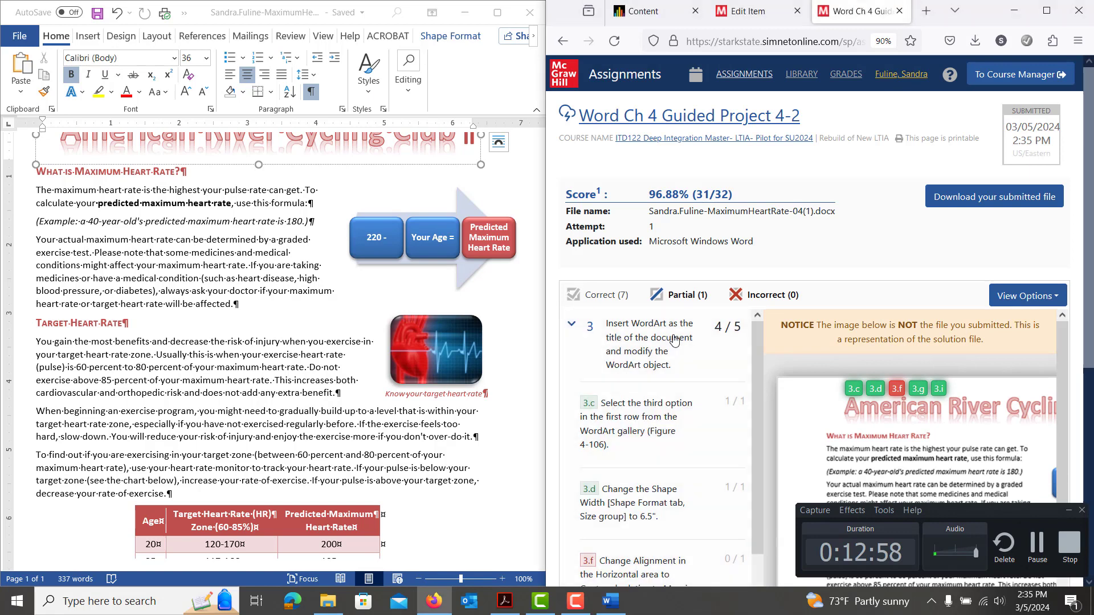
scroll(685, 430, down, 3)
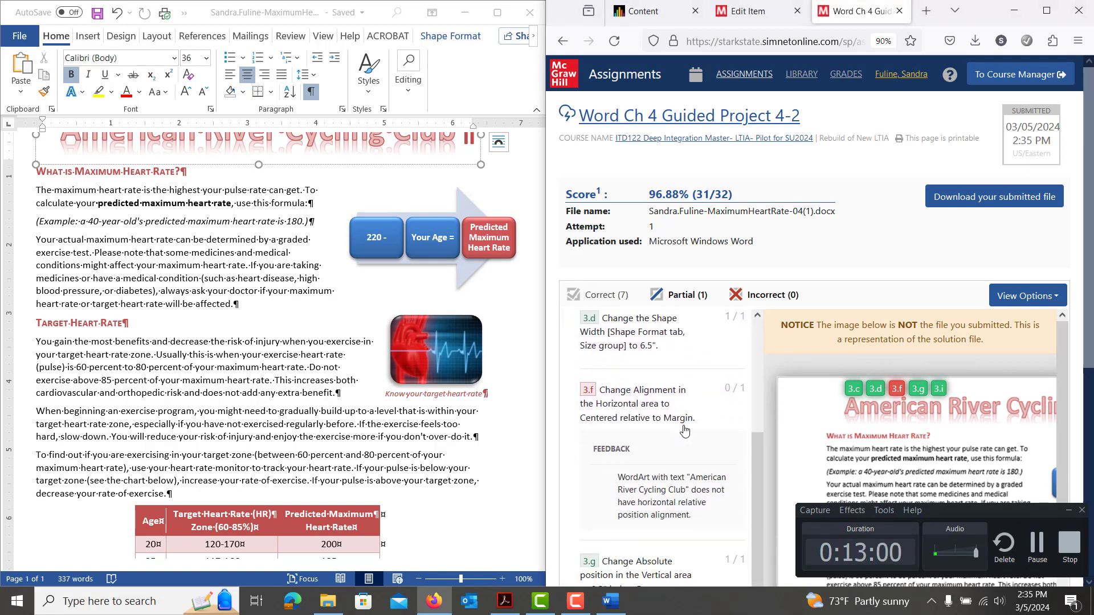
scroll(685, 430, down, 2)
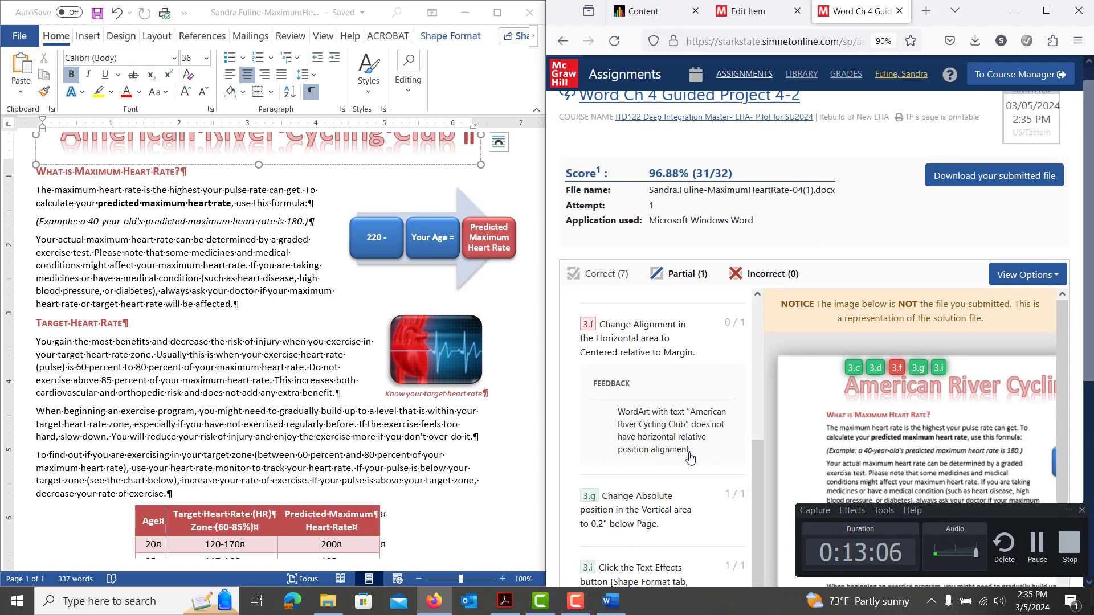
scroll(849, 371, down, 2)
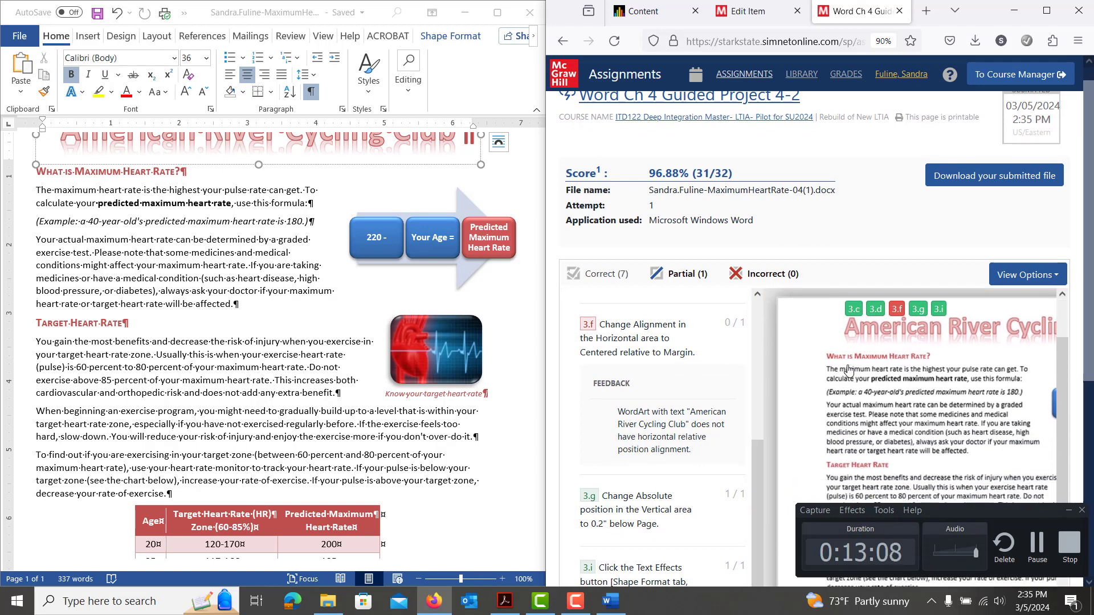
scroll(848, 371, up, 2)
scroll(849, 371, down, 3)
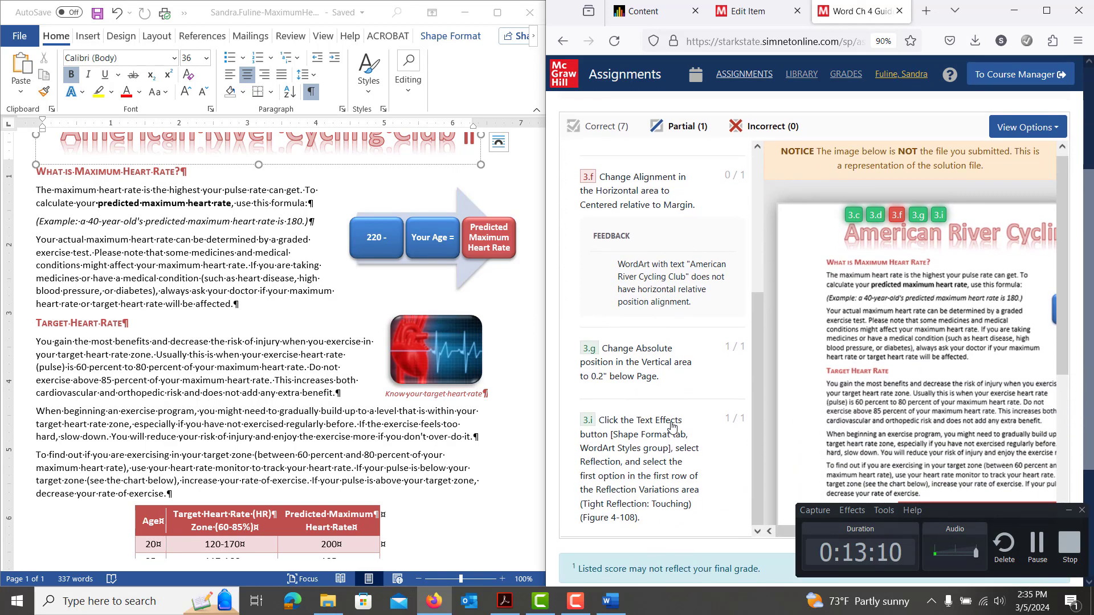
Step: In Word, set the WordArt title's horizontal alignment to Centered relative to Margin and save the document
click(301, 166)
click(300, 165)
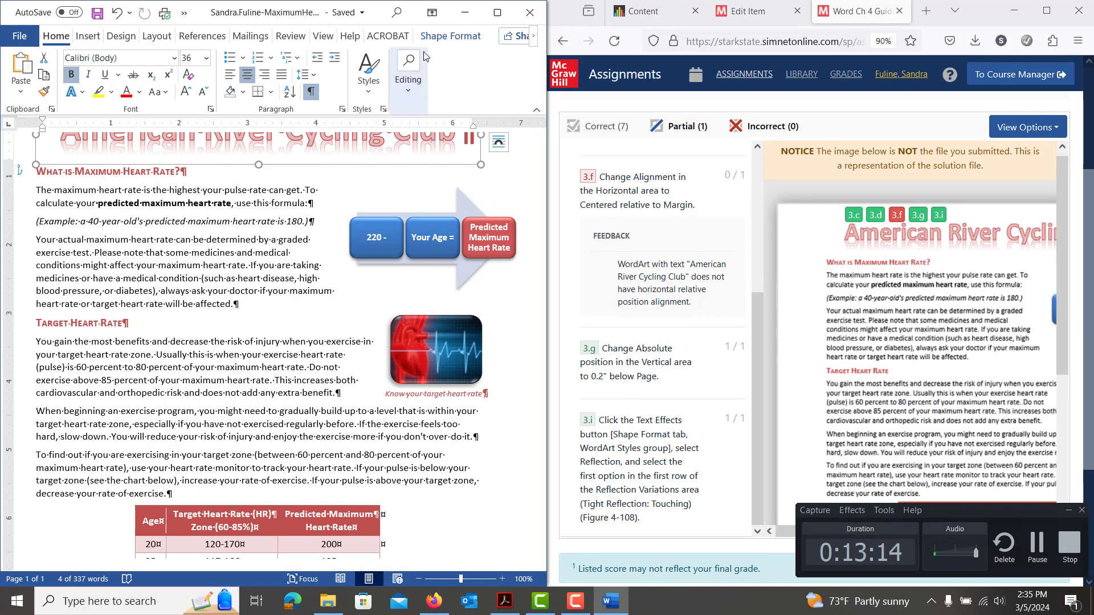
click(438, 36)
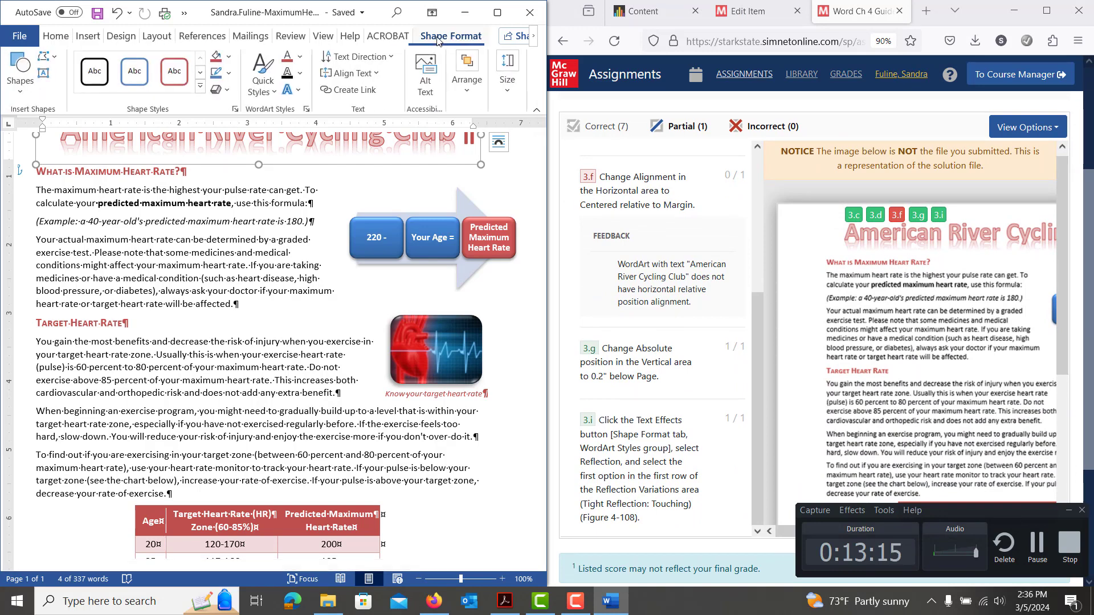
click(468, 87)
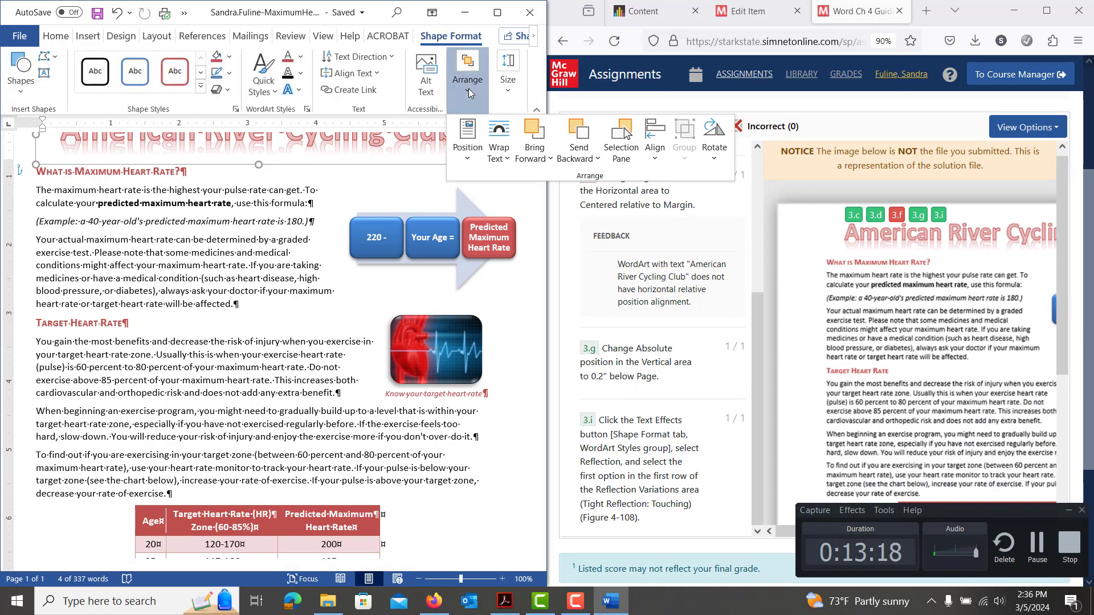
click(467, 140)
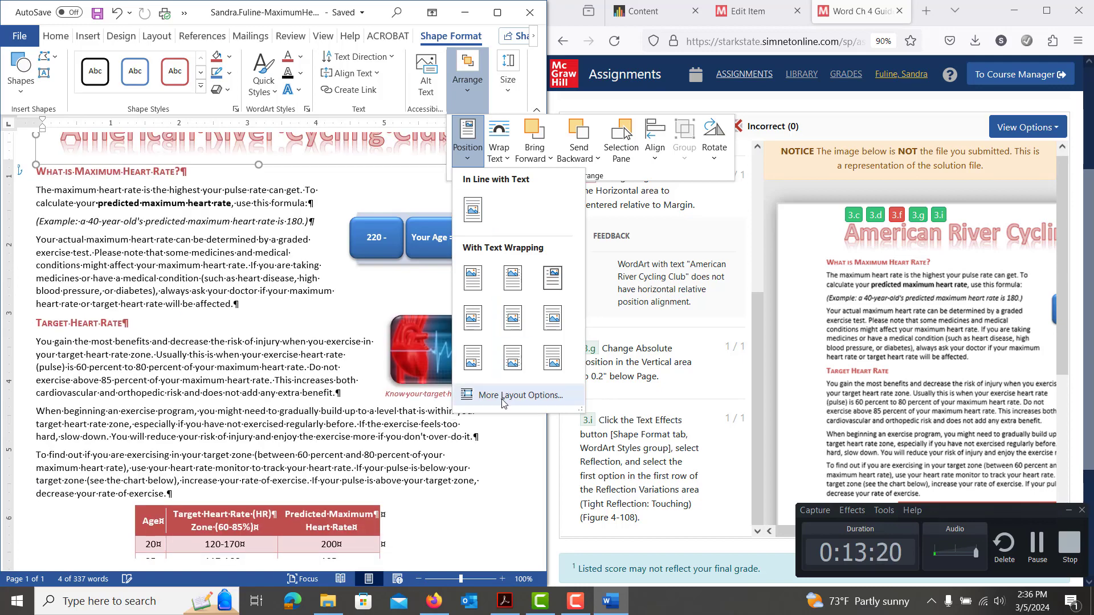
click(504, 396)
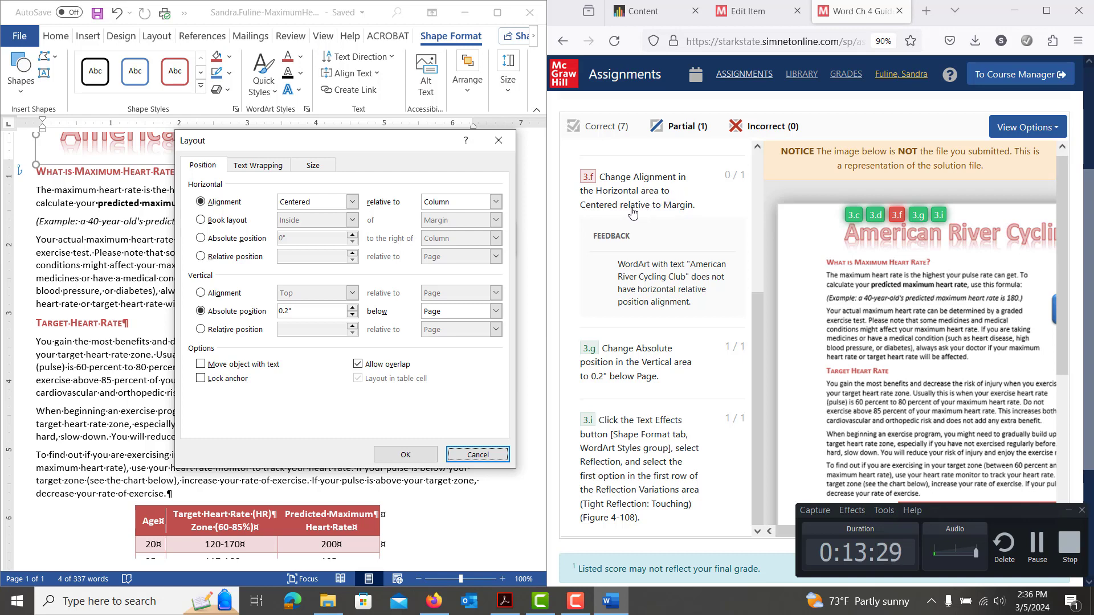
click(466, 204)
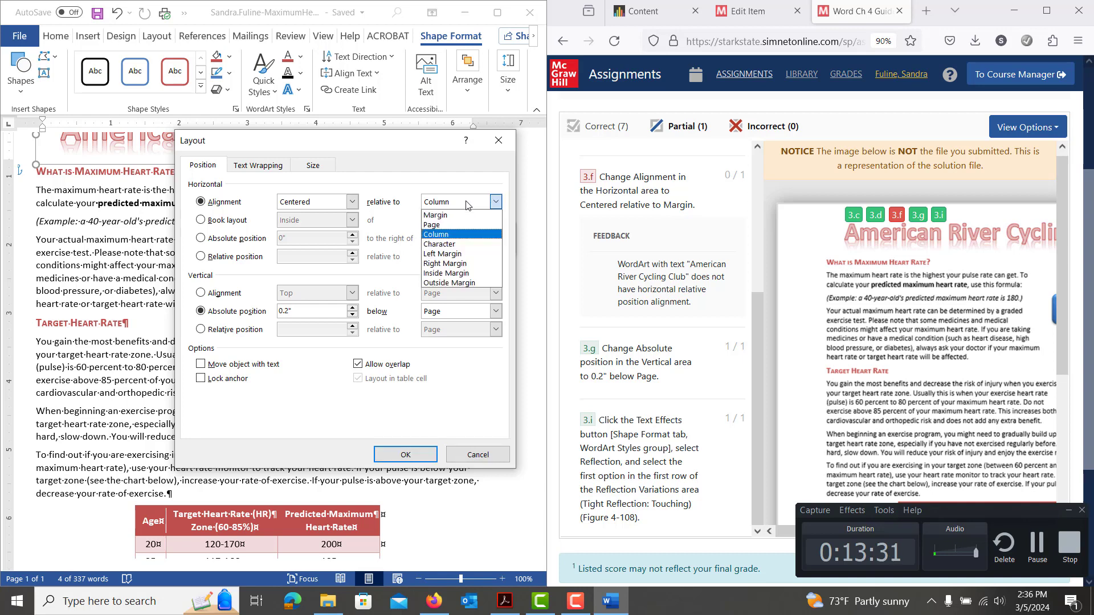
click(466, 216)
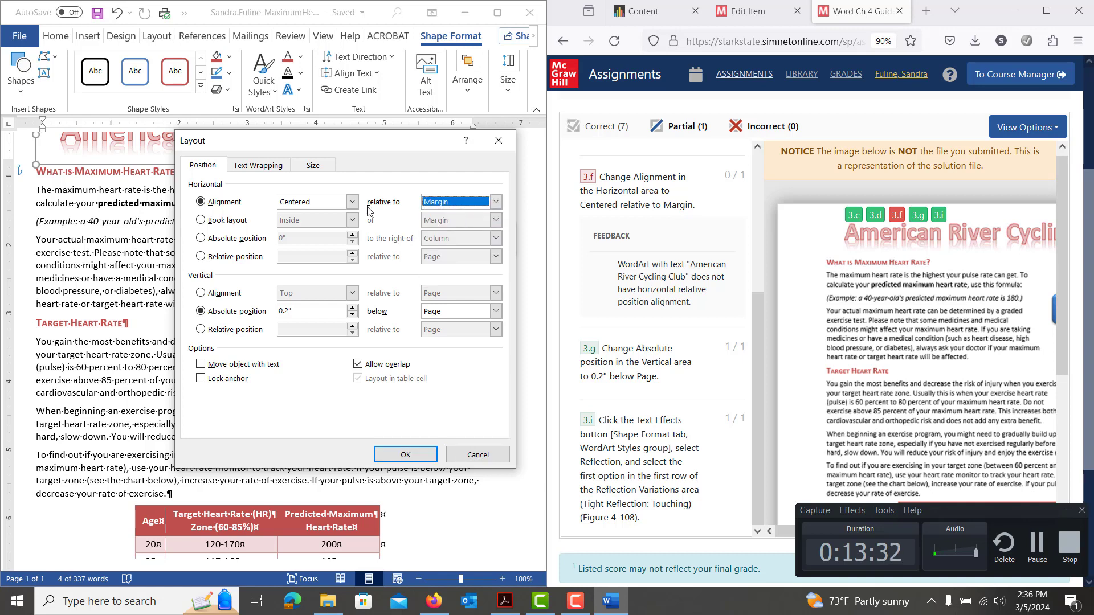
click(406, 455)
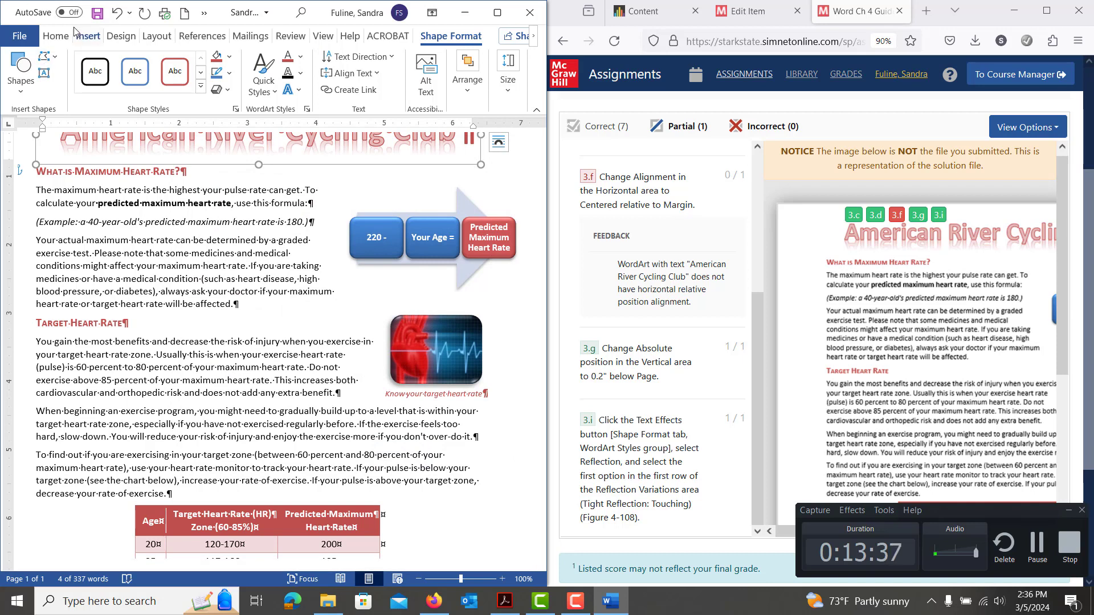
key(ctrl+s)
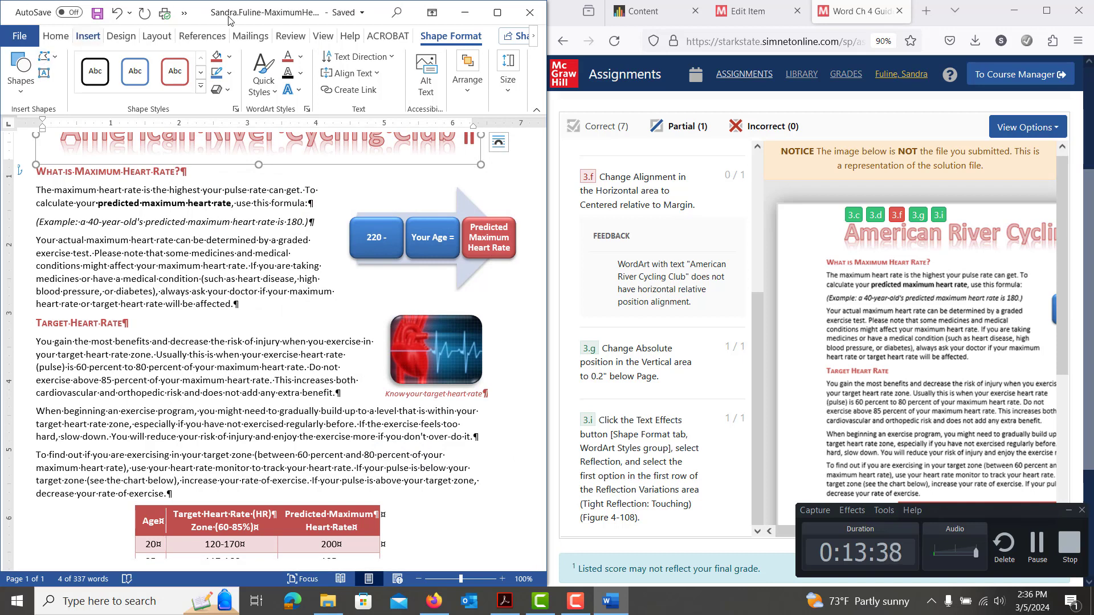
Step: Return to the Guided Project 4-2 assignment page, upload the corrected MaximumHeartRate-04(1) document again and submit it for grading
click(563, 43)
click(843, 309)
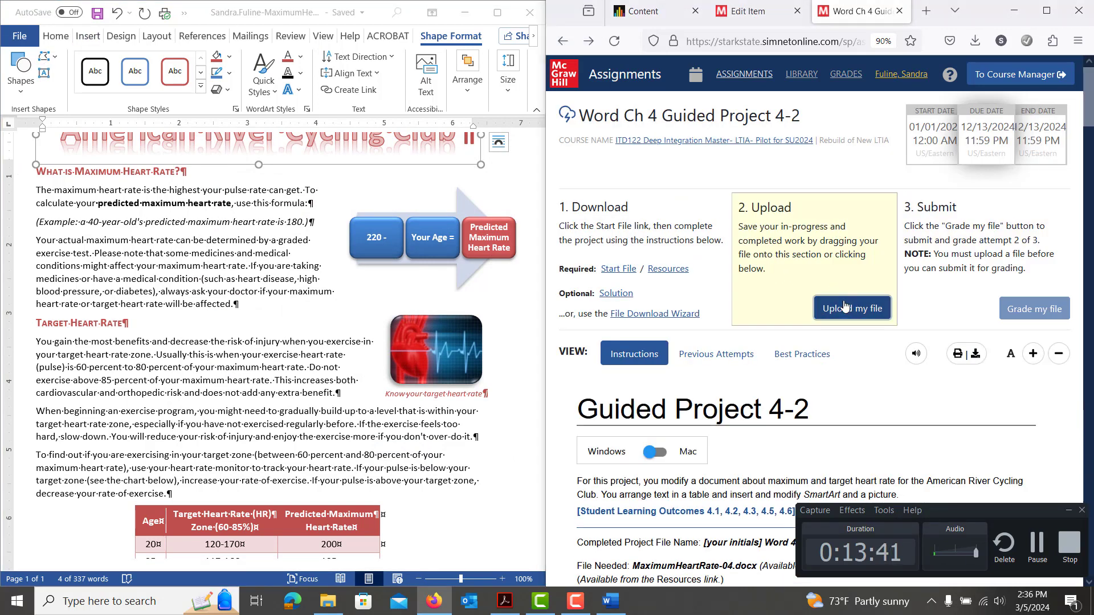
double_click(504, 149)
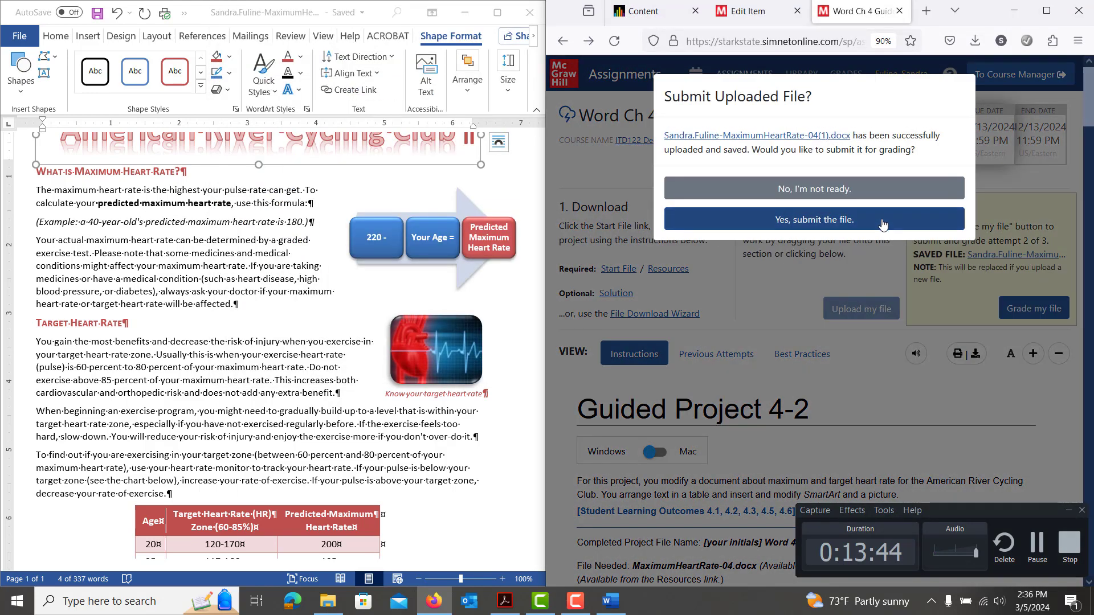
click(814, 219)
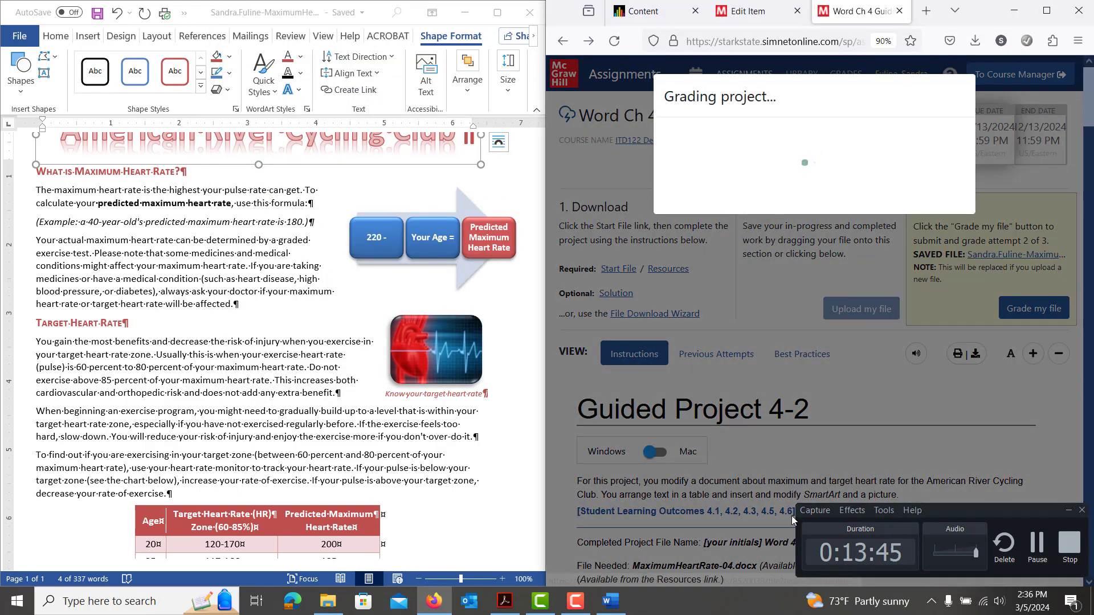